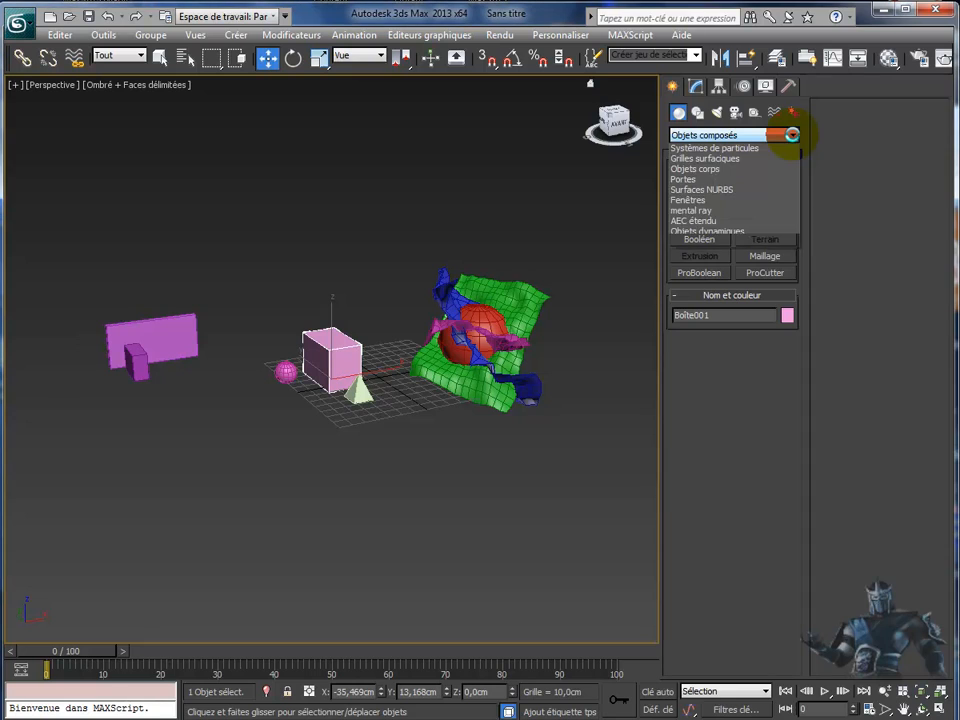
Show the Objets composés creation category, select the large thin purple wall box and frame it in the view.
click(766, 148)
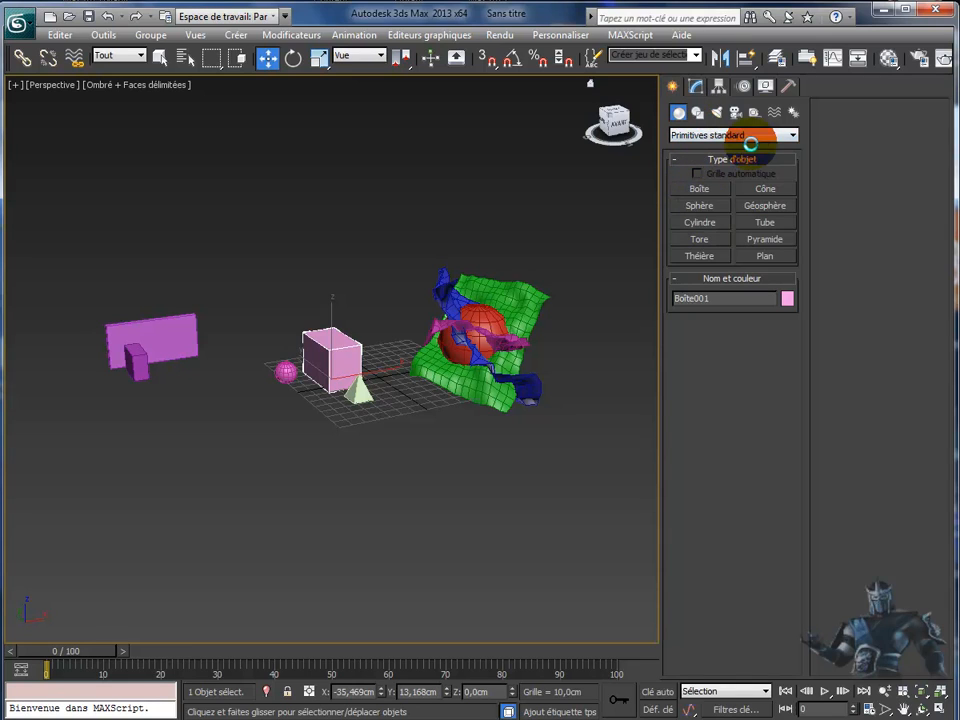
click(784, 133)
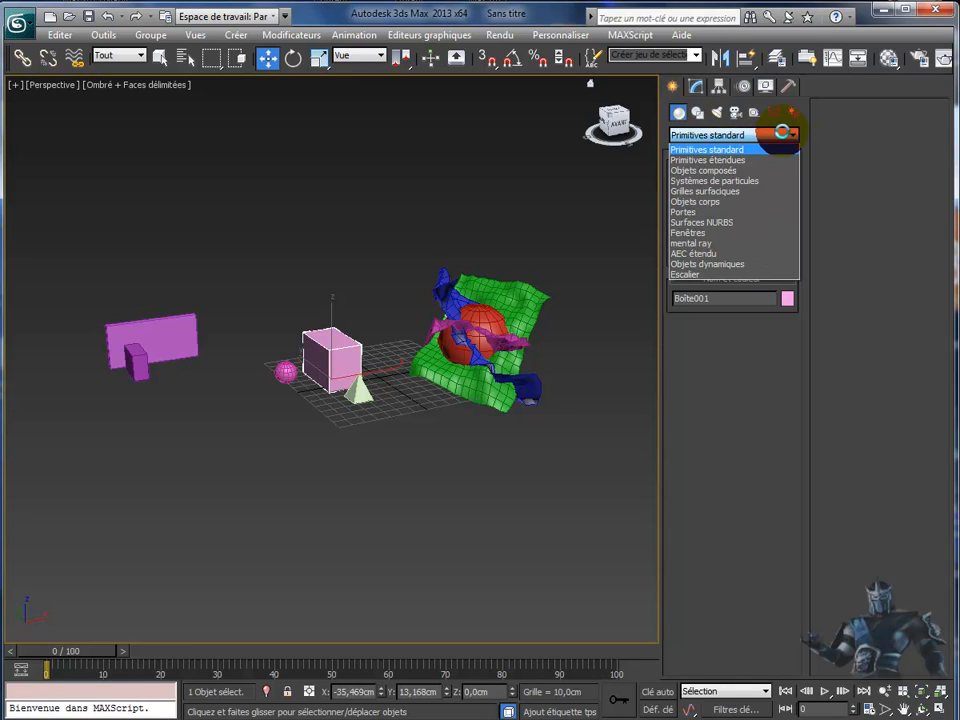
click(748, 171)
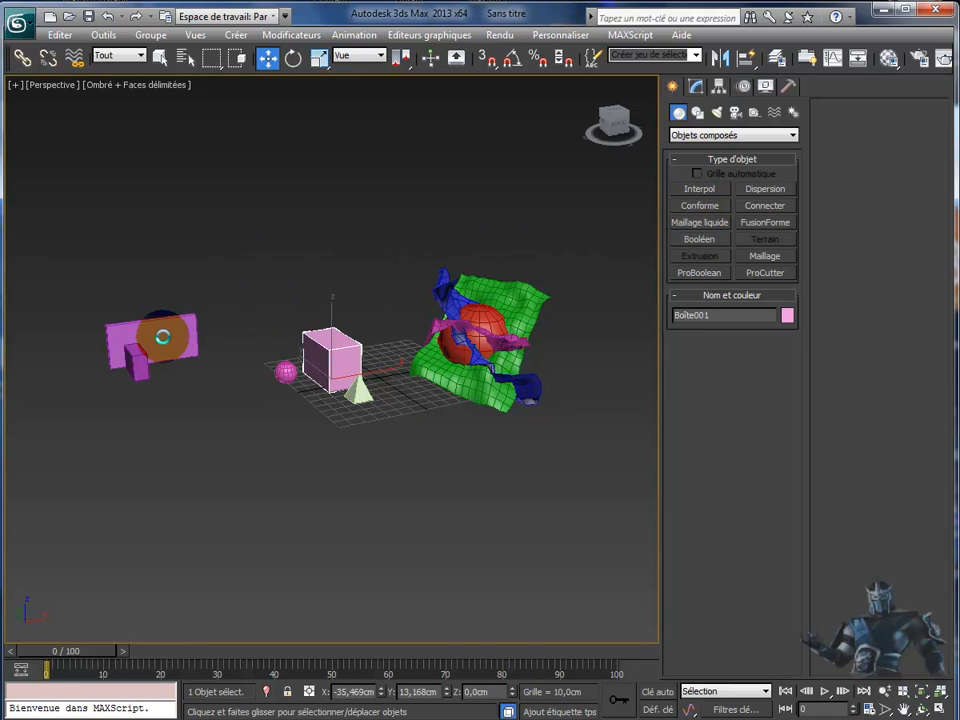
click(163, 337)
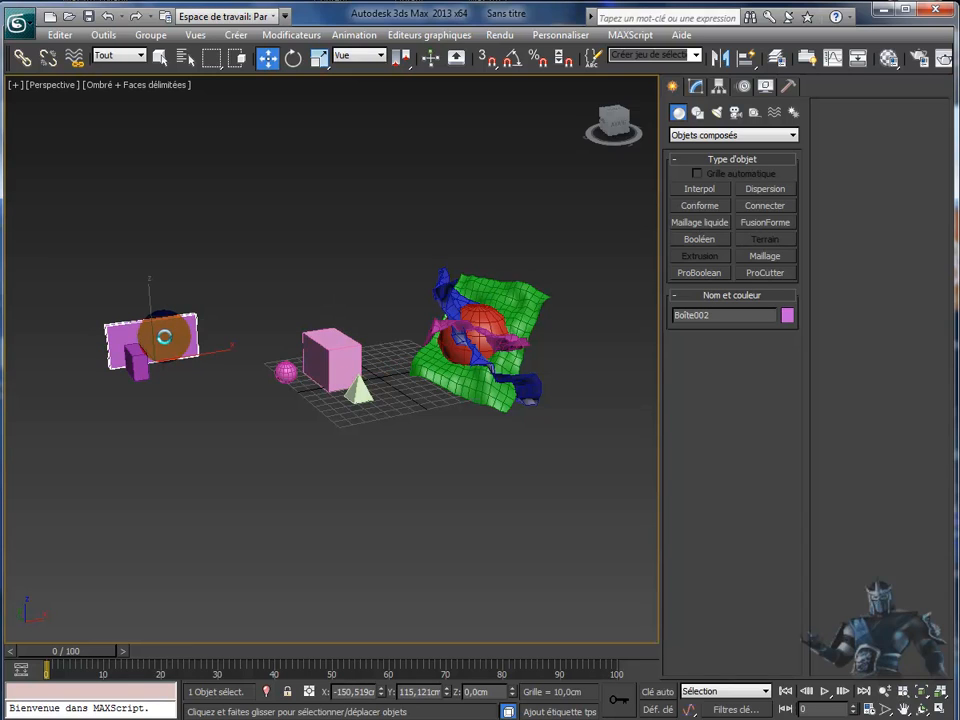
key(z)
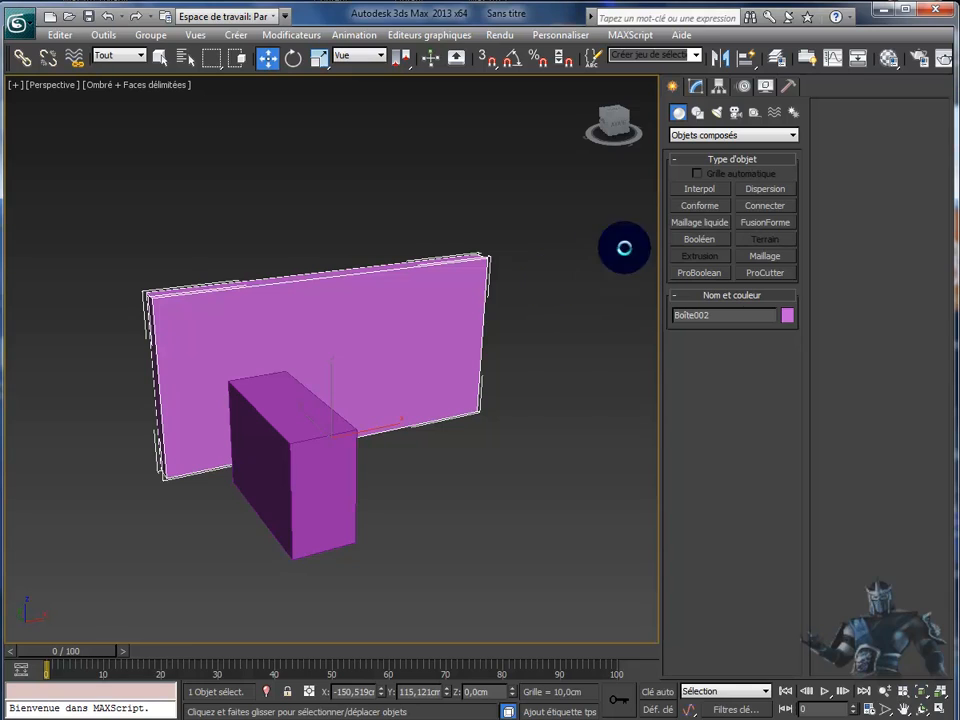
Try to subtract the smaller purple box from the wall with a Boolean Soustraction (A-B).
click(705, 240)
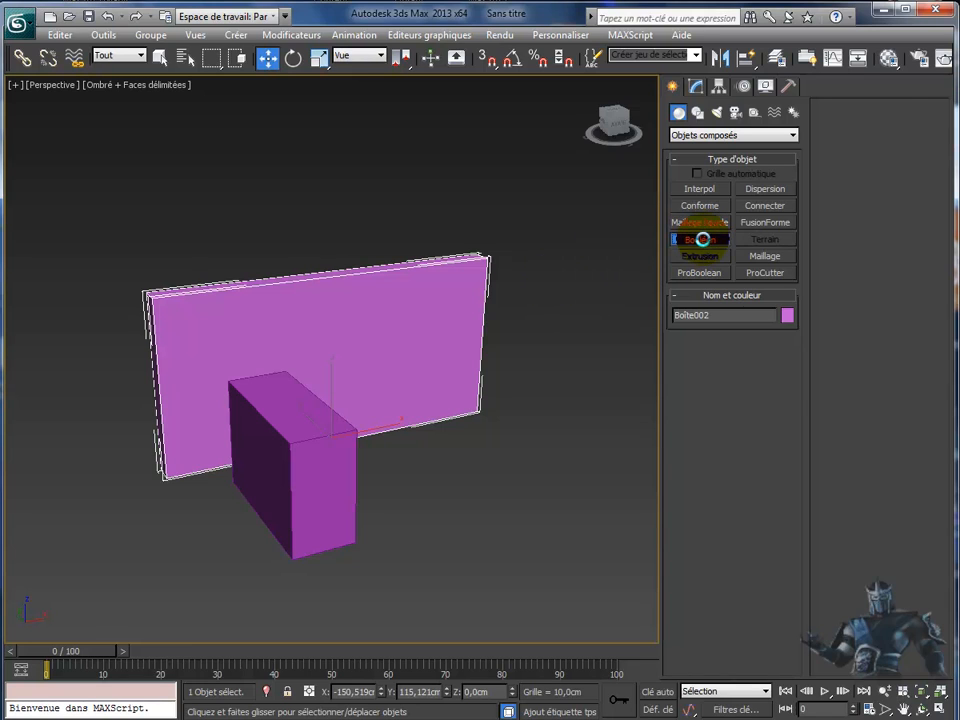
click(698, 366)
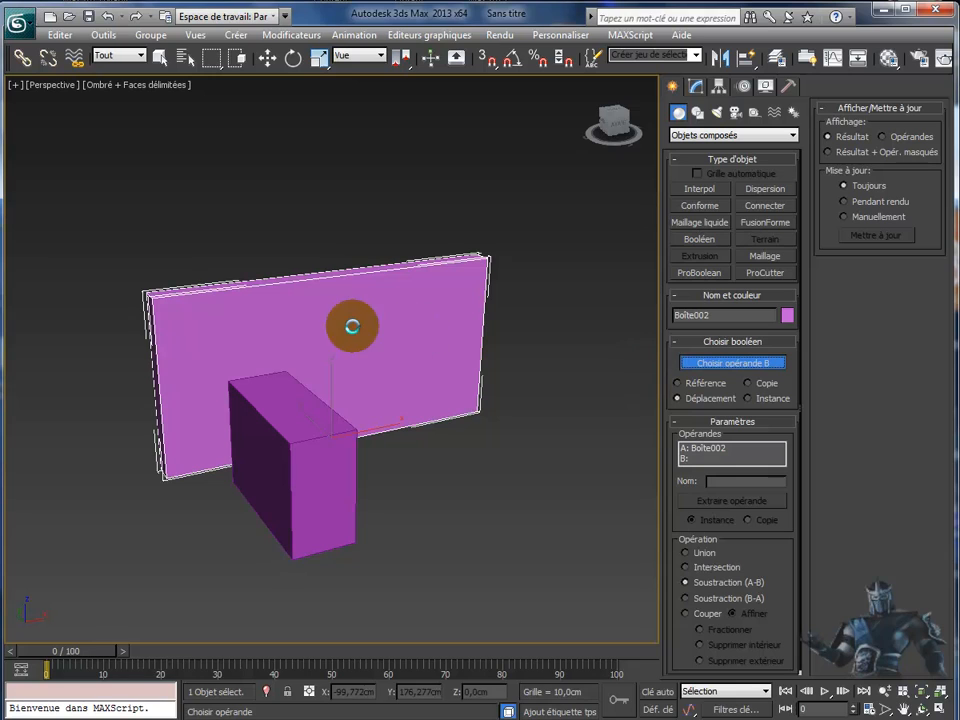
click(289, 398)
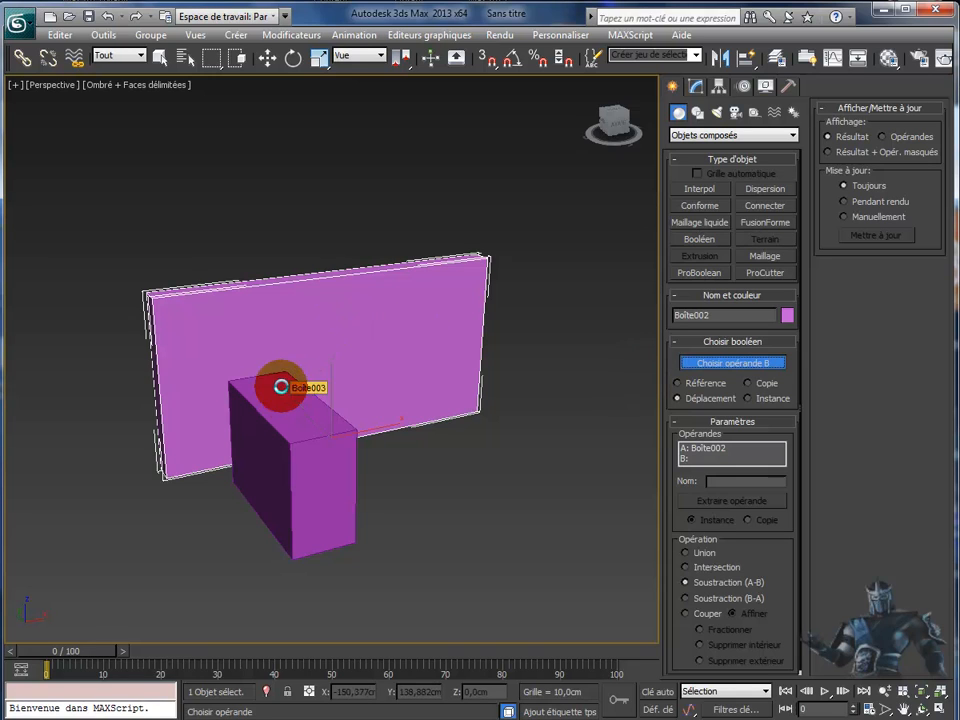
click(108, 16)
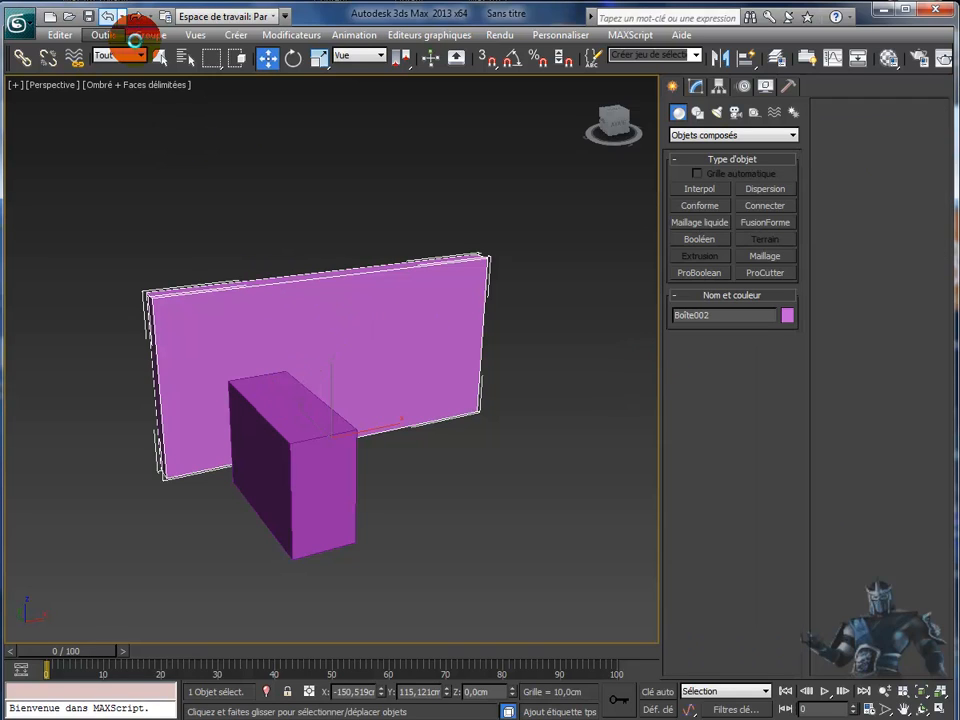
Move the smaller purple box about 16.7 cm along Y so that it passes through the wall.
click(268, 414)
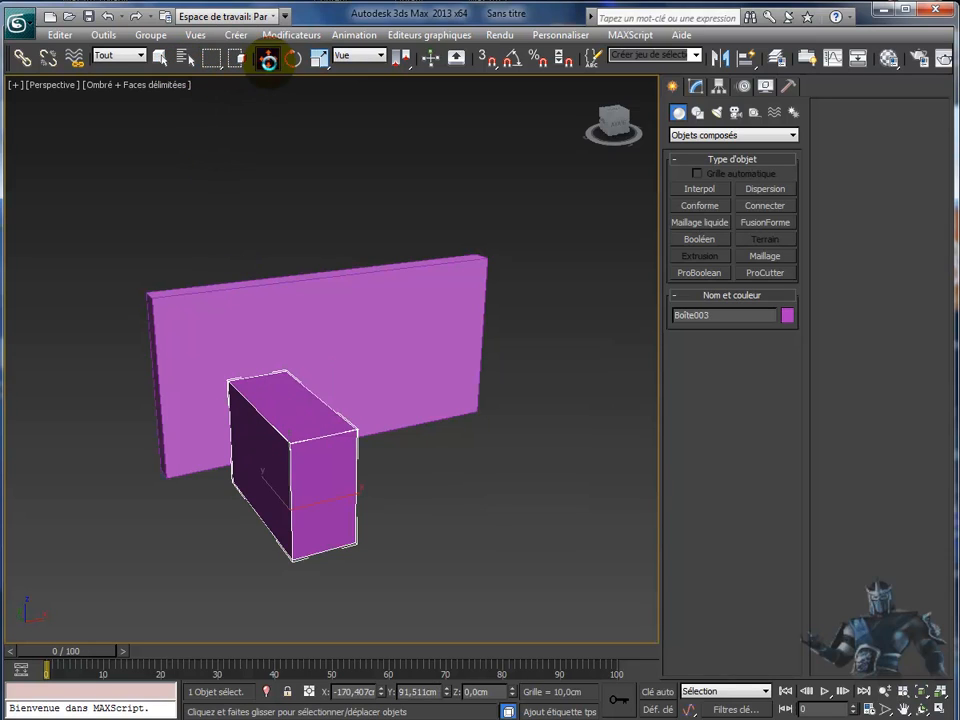
click(268, 60)
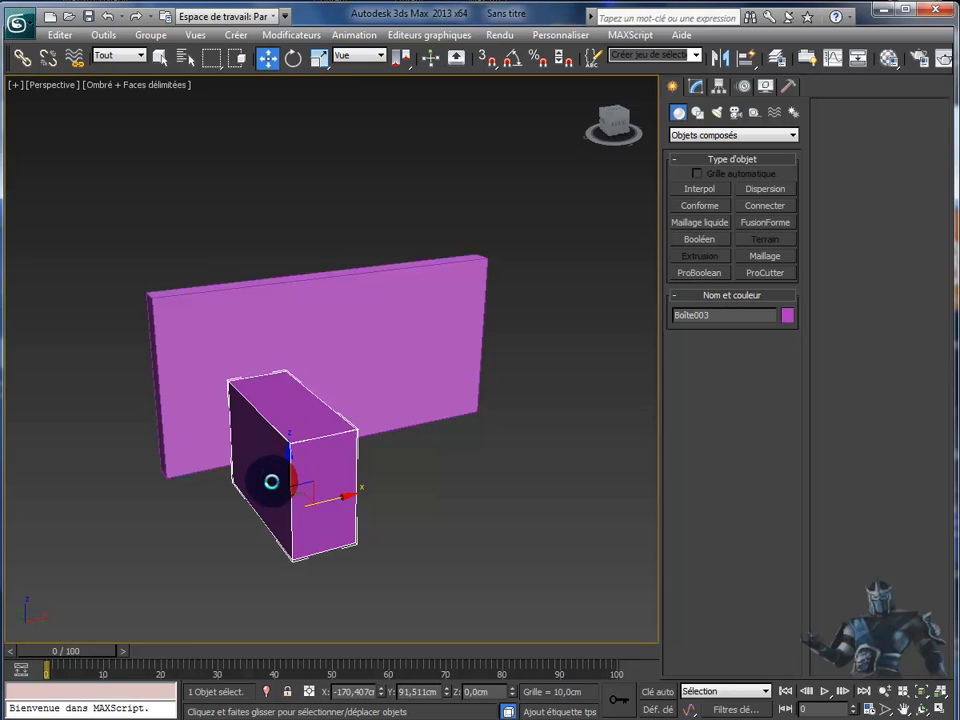
drag(268, 484, 236, 444)
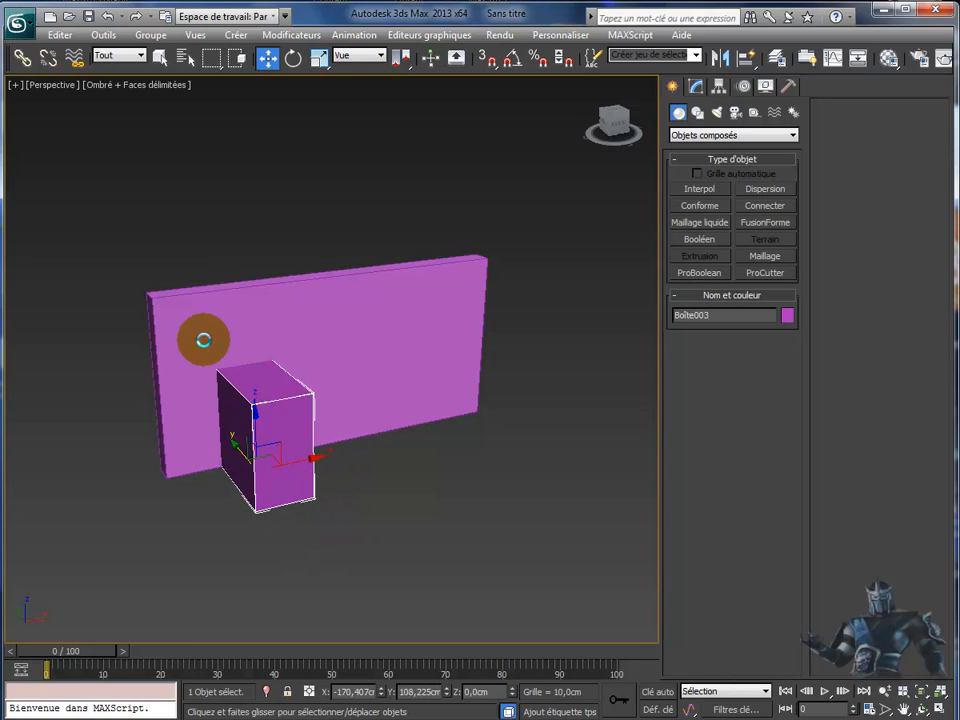
Cut a doorway in the wall by subtracting the smaller purple box from it with a Boolean Soustraction (A-B).
click(199, 317)
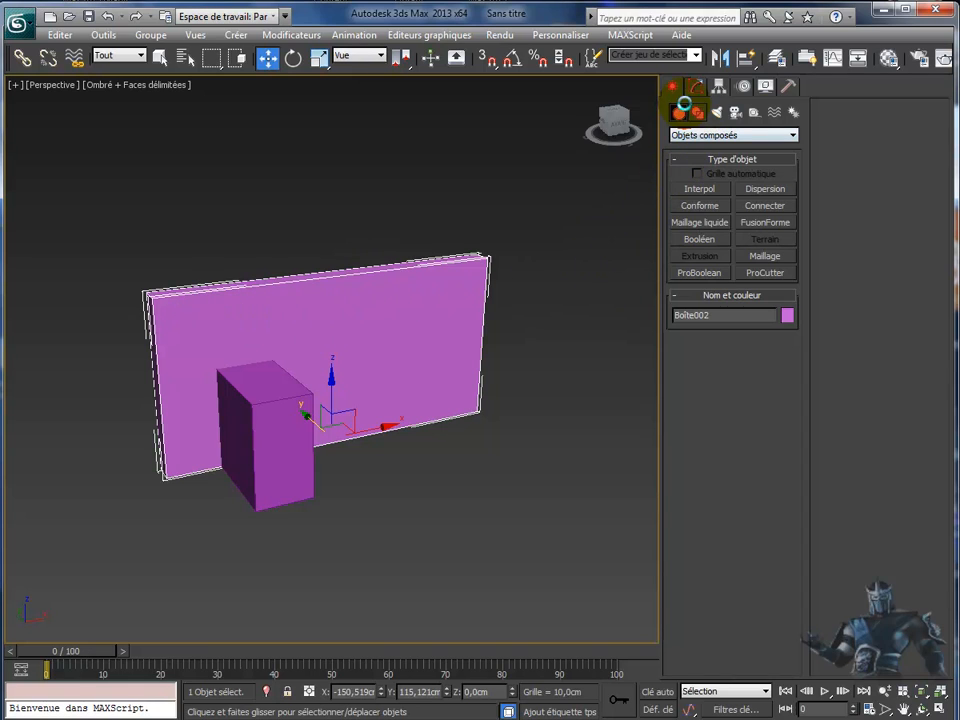
click(696, 239)
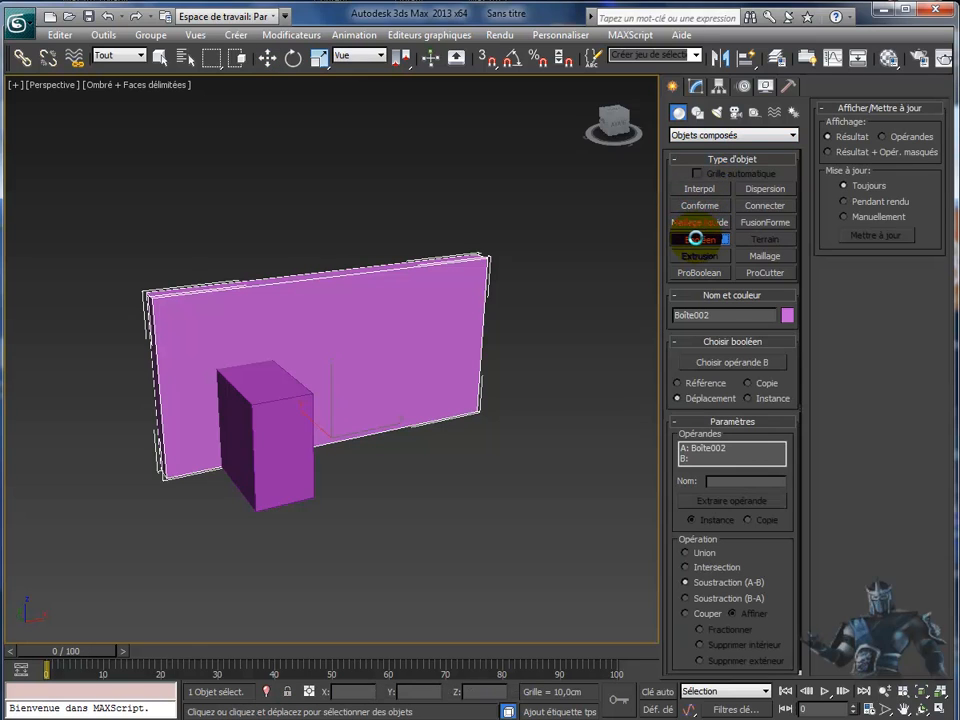
click(732, 362)
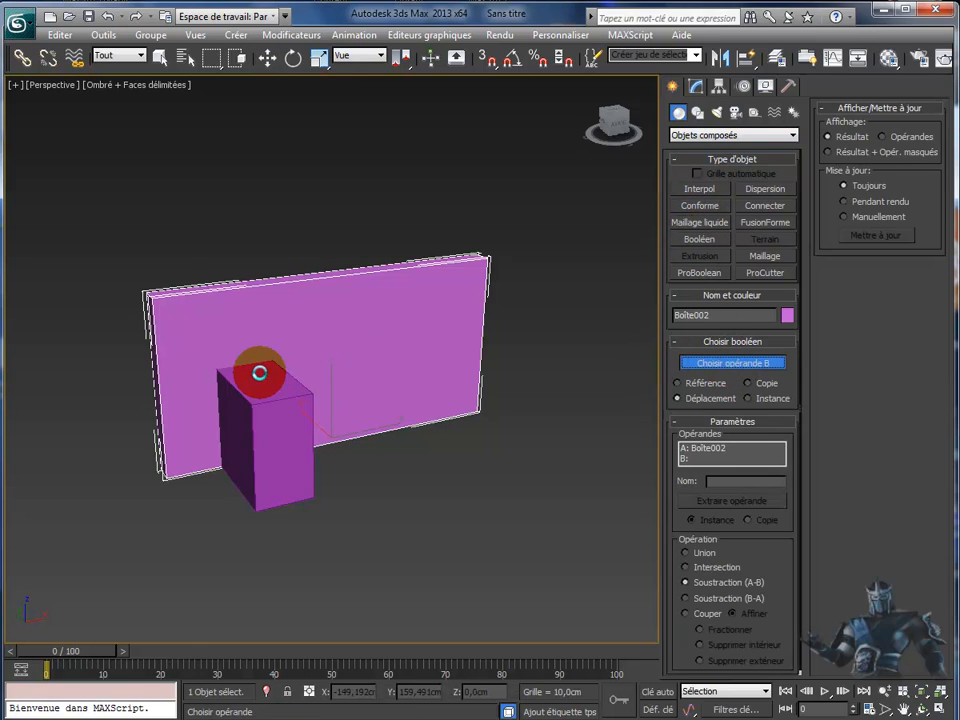
click(259, 382)
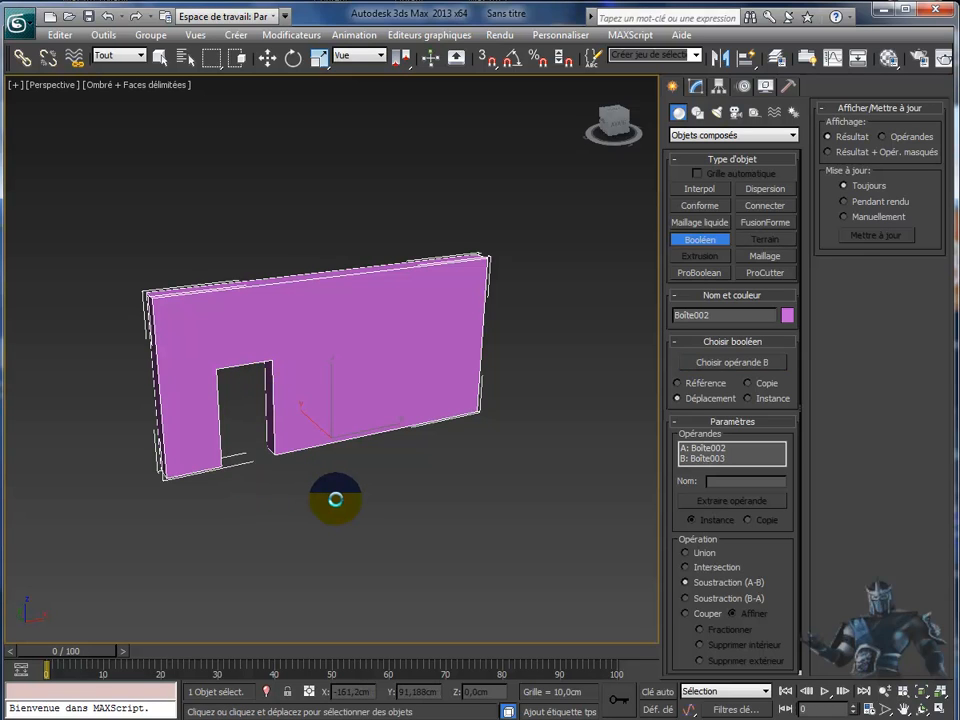
mouse_move(335, 498)
alt+middle_down()
mouse_move(309, 480)
mouse_move(306, 463)
mouse_move(345, 467)
mouse_move(337, 484)
alt+middle_up()
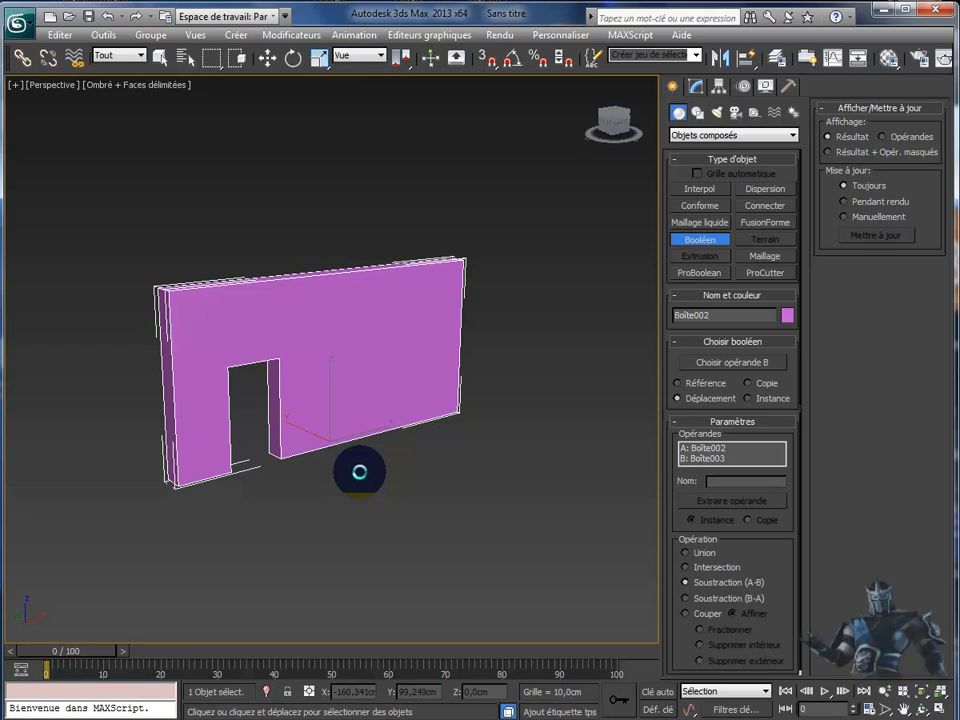
Create a standard box beside the wall, about 16 cm long, 25.8 cm wide and 11.2 cm high.
click(674, 84)
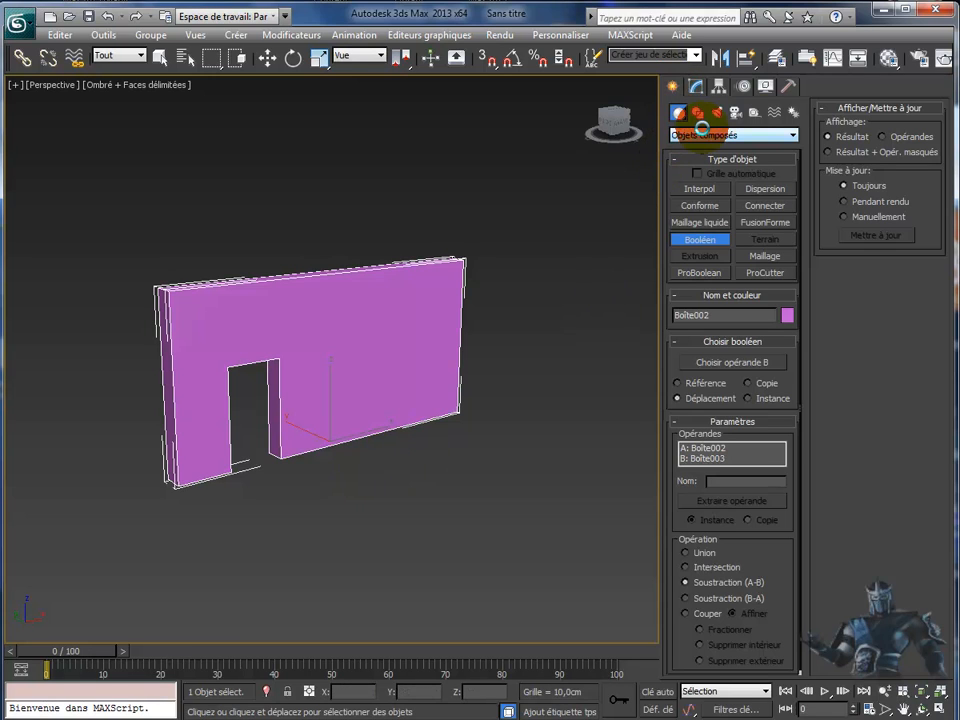
click(703, 133)
click(699, 149)
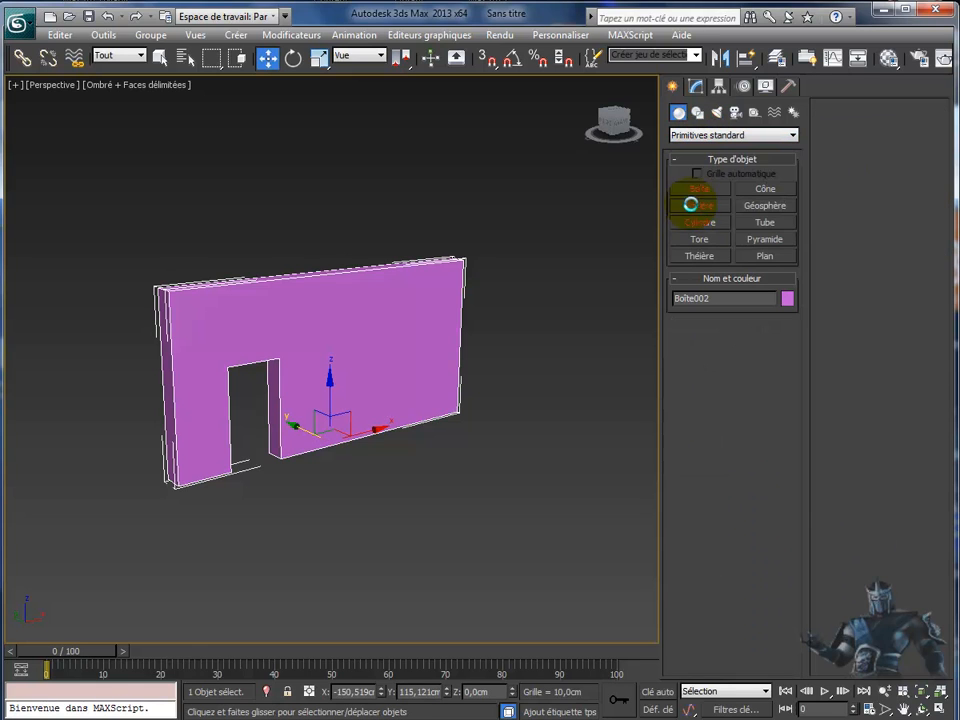
click(694, 188)
click(380, 462)
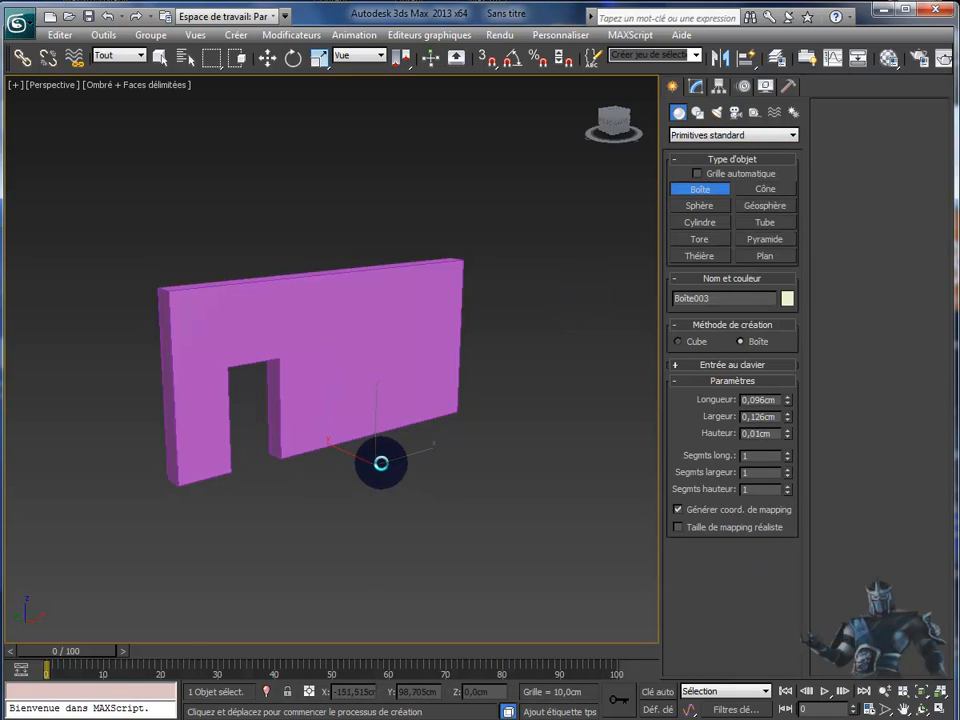
drag(430, 454, 522, 459)
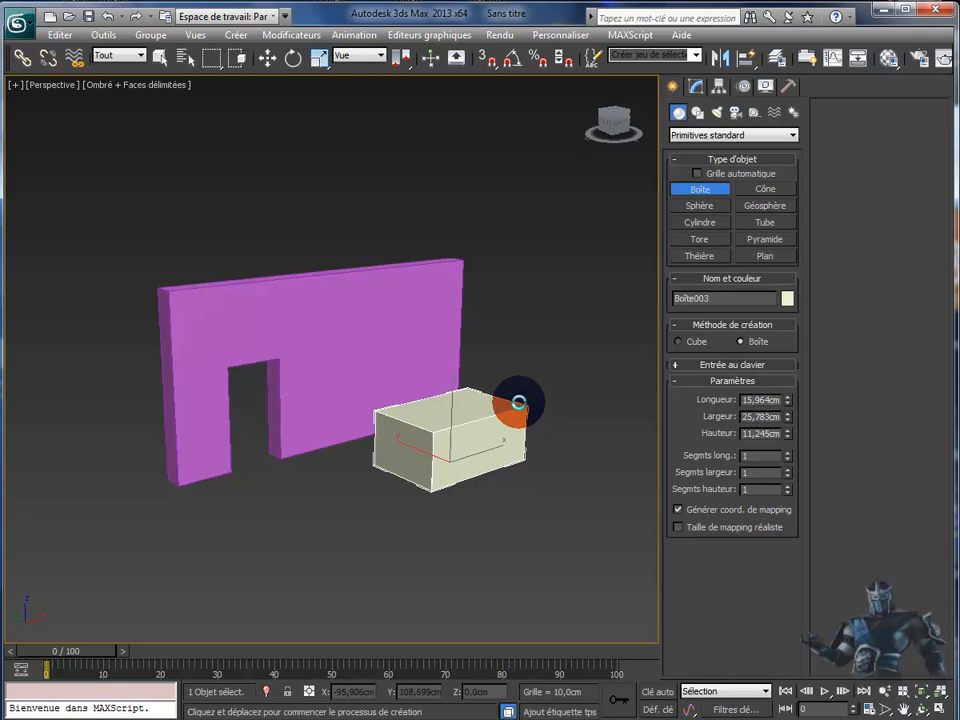
click(518, 402)
Move the new box into the wall beside the doorway, at about Y 105.4 cm and Z 8.5 cm.
key(w)
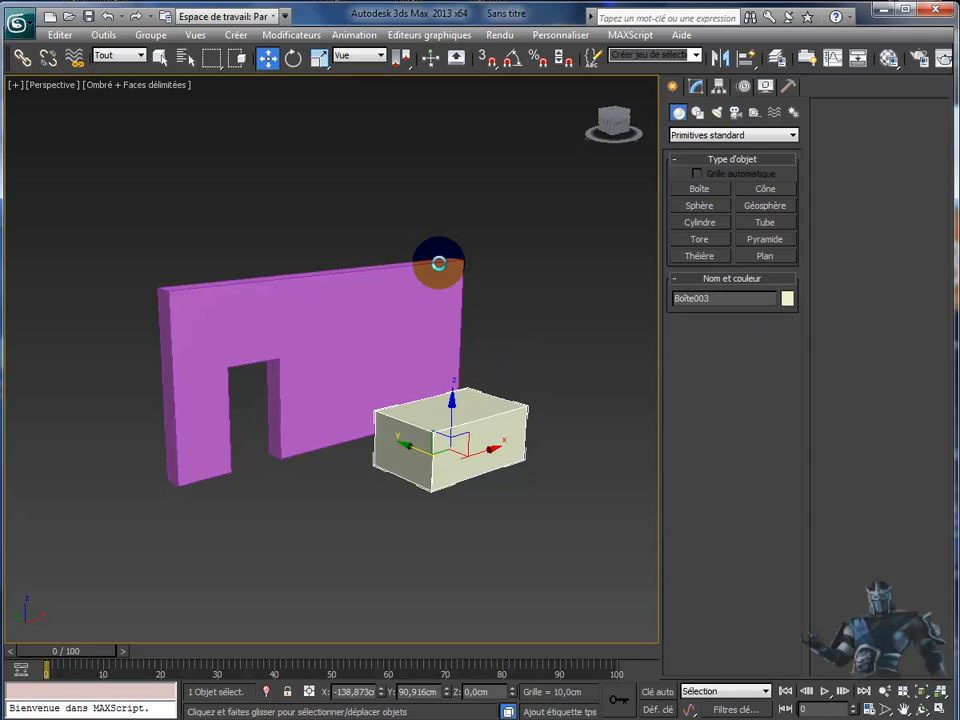
drag(453, 400, 448, 358)
drag(410, 407, 343, 391)
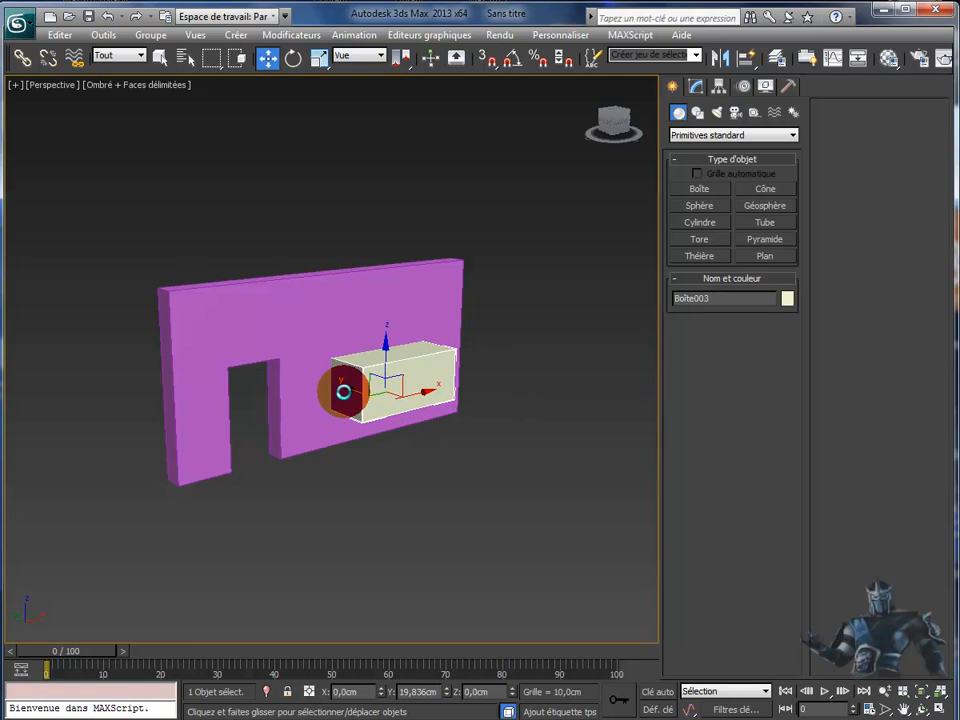
alt+middle_drag(334, 534, 360, 531)
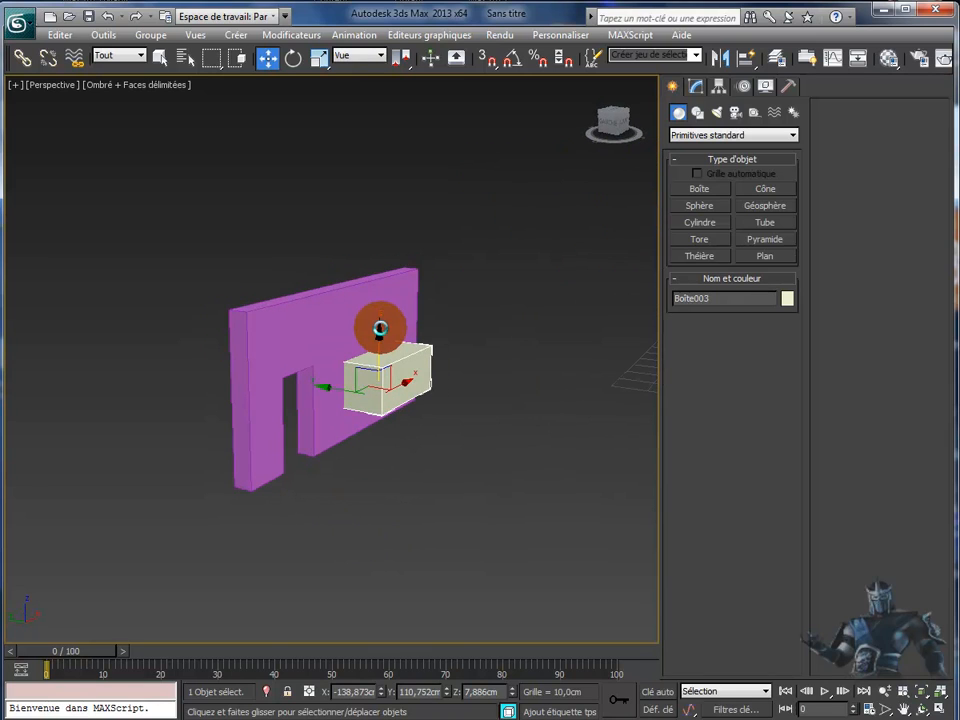
drag(379, 332, 379, 326)
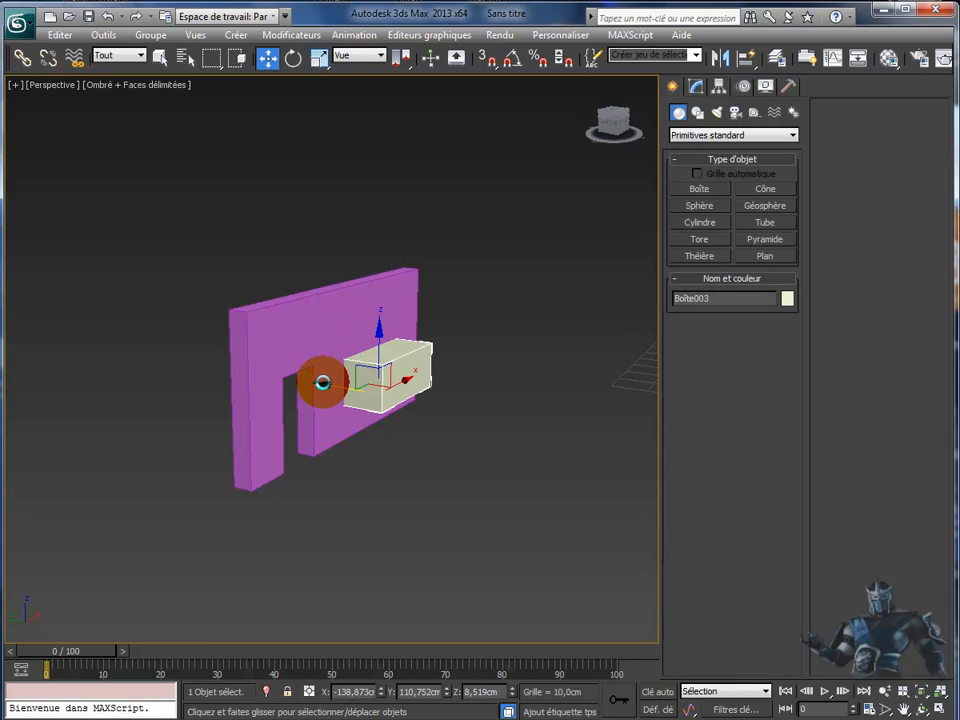
drag(325, 385, 345, 389)
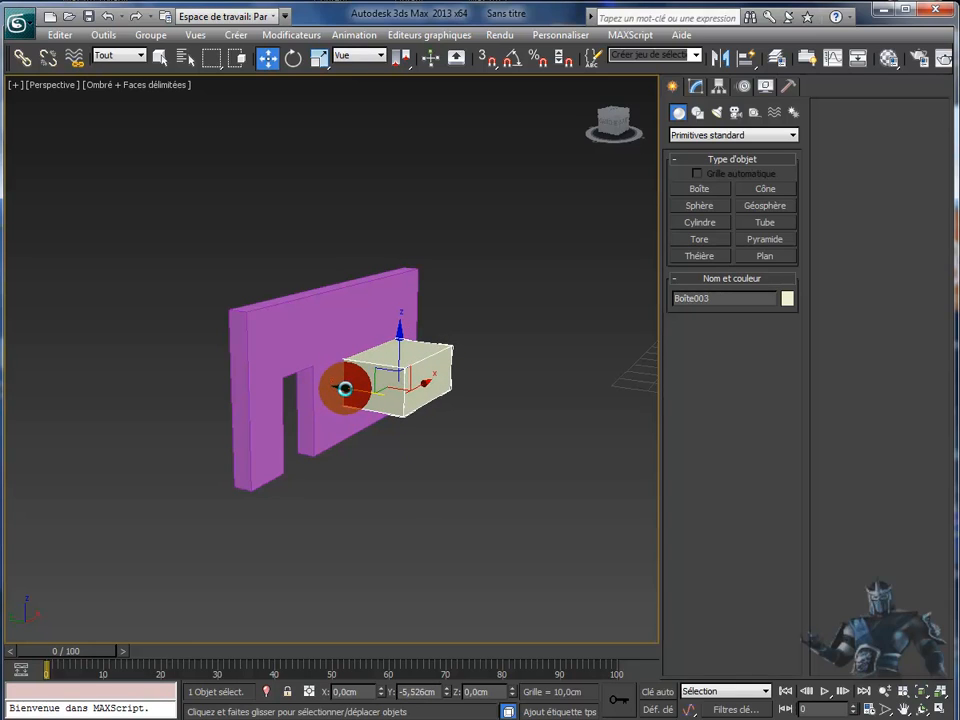
drag(345, 389, 345, 389)
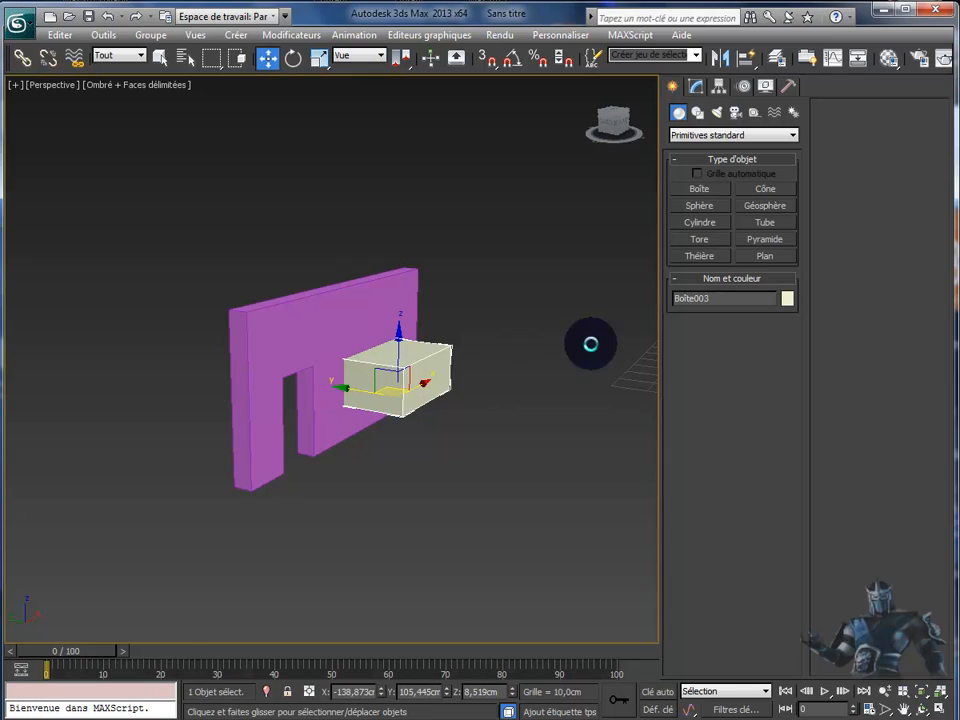
Switch the geometry creation category to Objets composés.
click(700, 135)
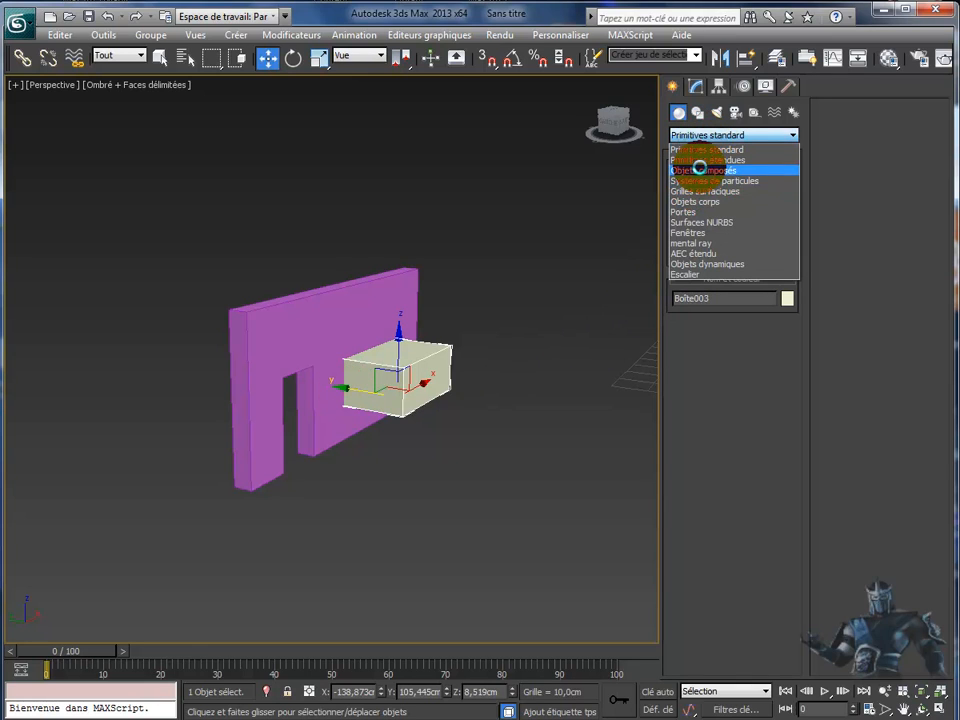
click(698, 170)
click(696, 238)
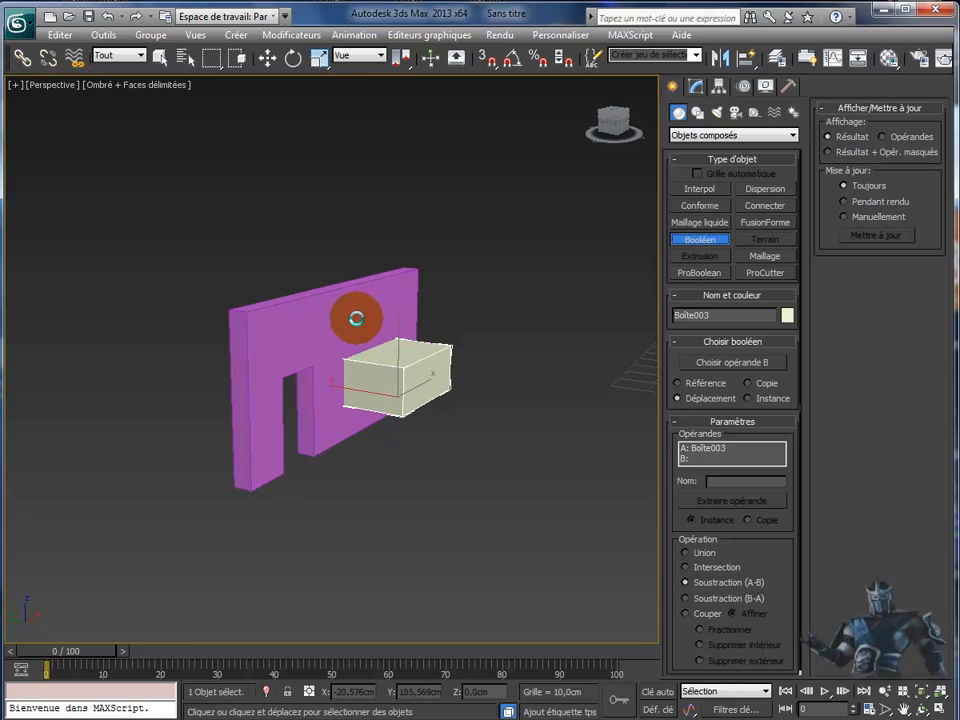
click(698, 238)
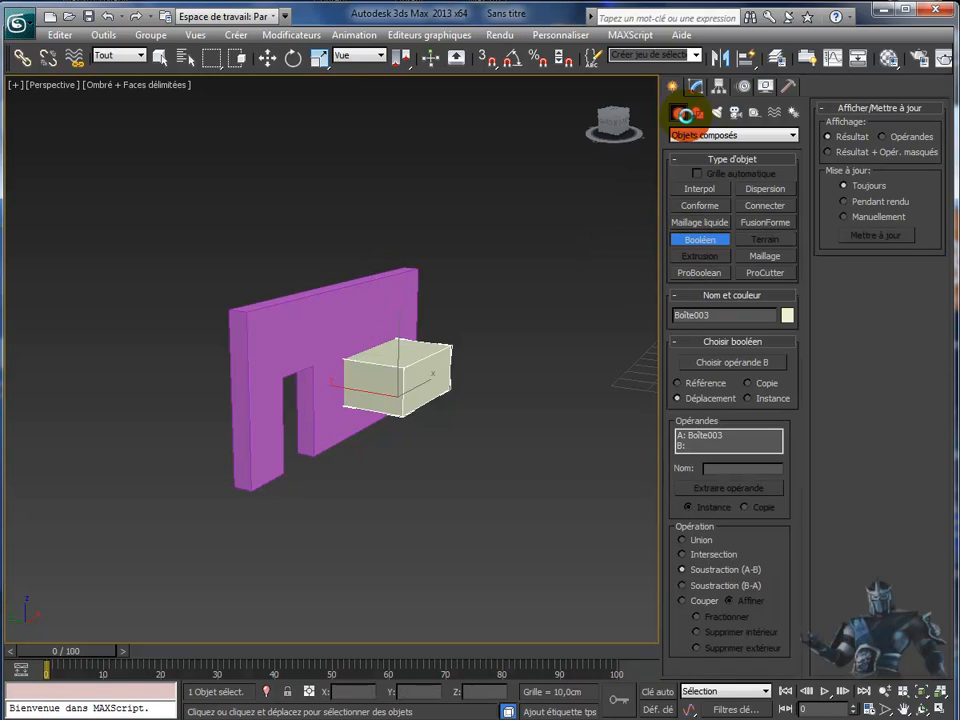
click(695, 85)
key(w)
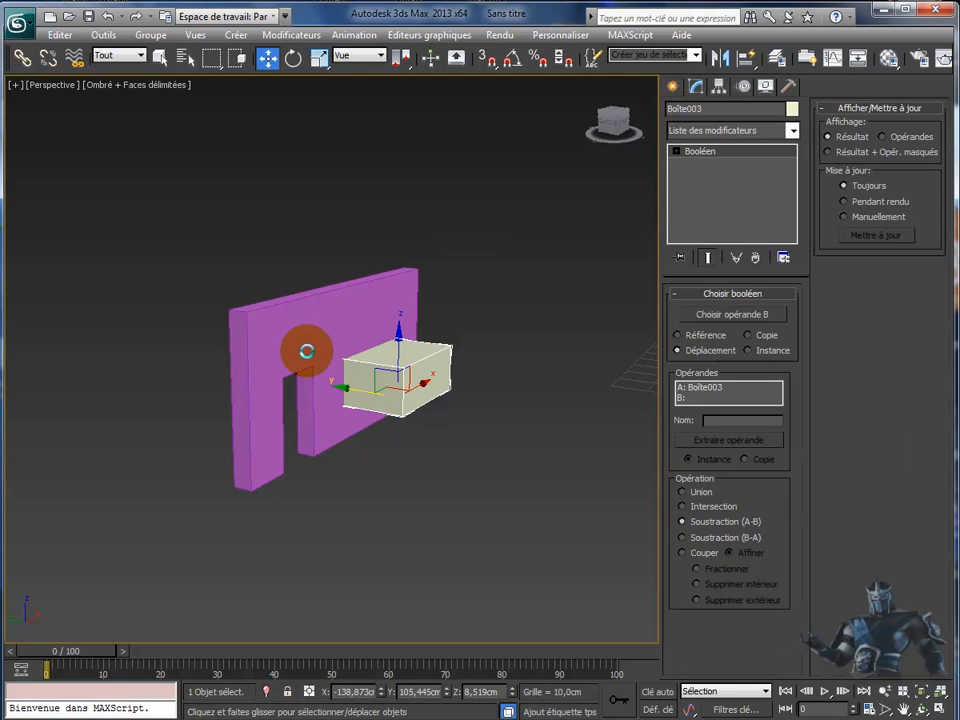
Try to subtract the cream box from the wall with a Boolean Soustraction (A-B), and undo the operation.
click(330, 325)
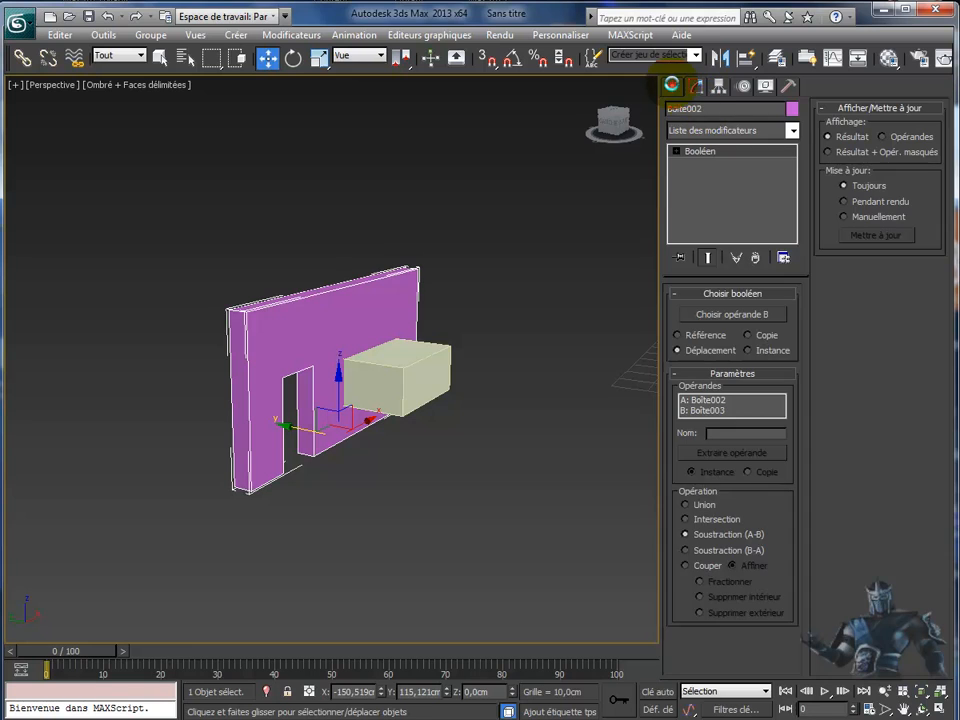
click(672, 86)
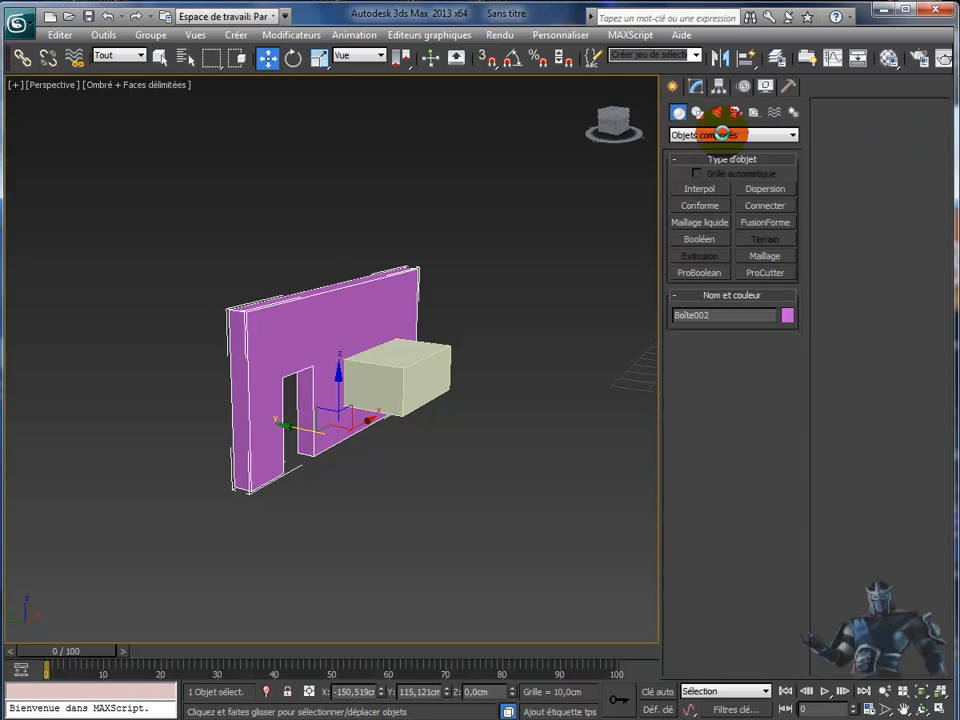
click(696, 238)
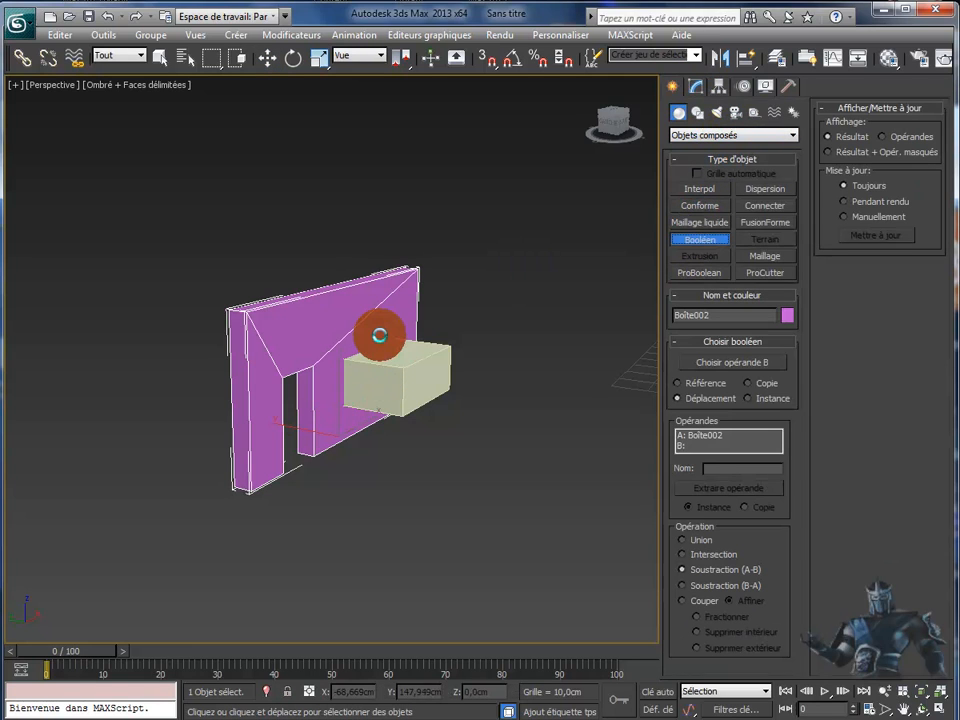
click(721, 363)
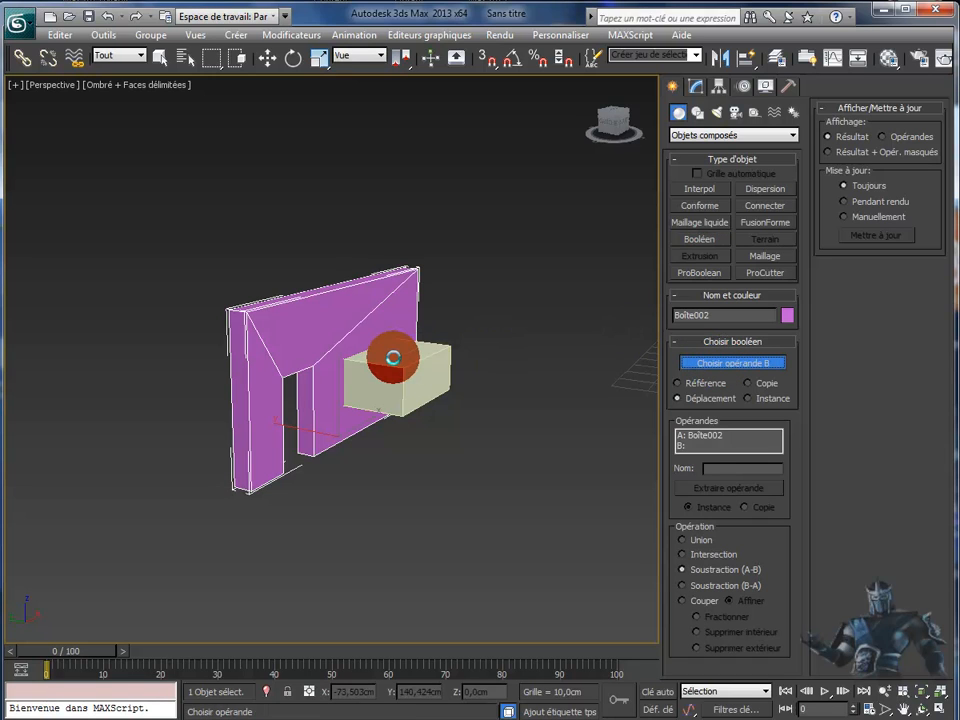
click(393, 357)
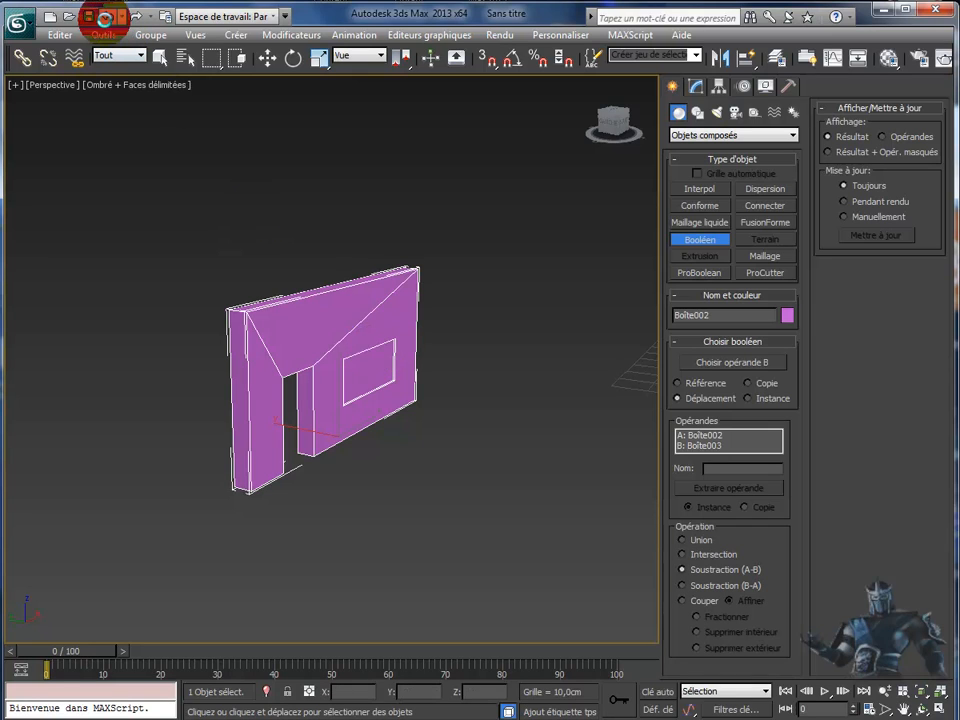
click(107, 17)
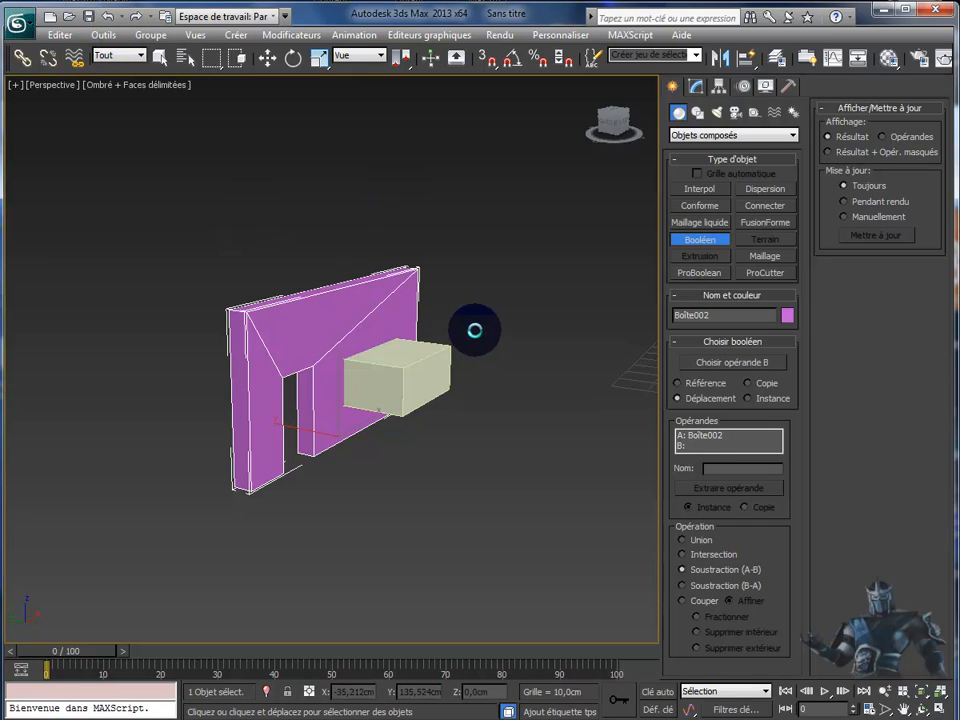
click(107, 17)
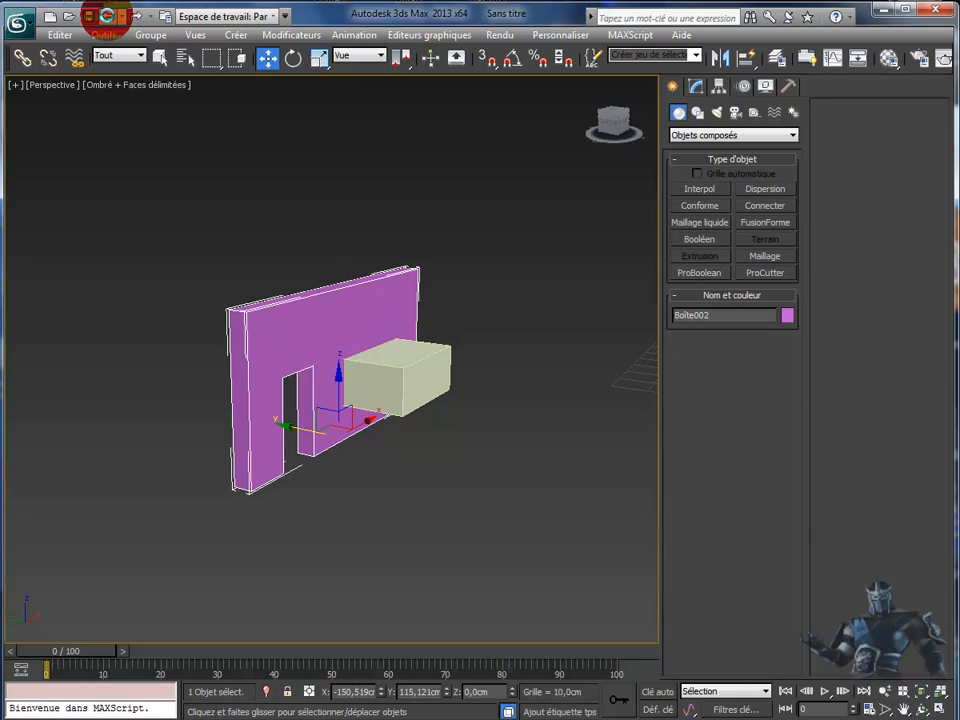
Move the cream box along Y to about 115.1 cm so that it passes through the full thickness of the wall.
click(287, 422)
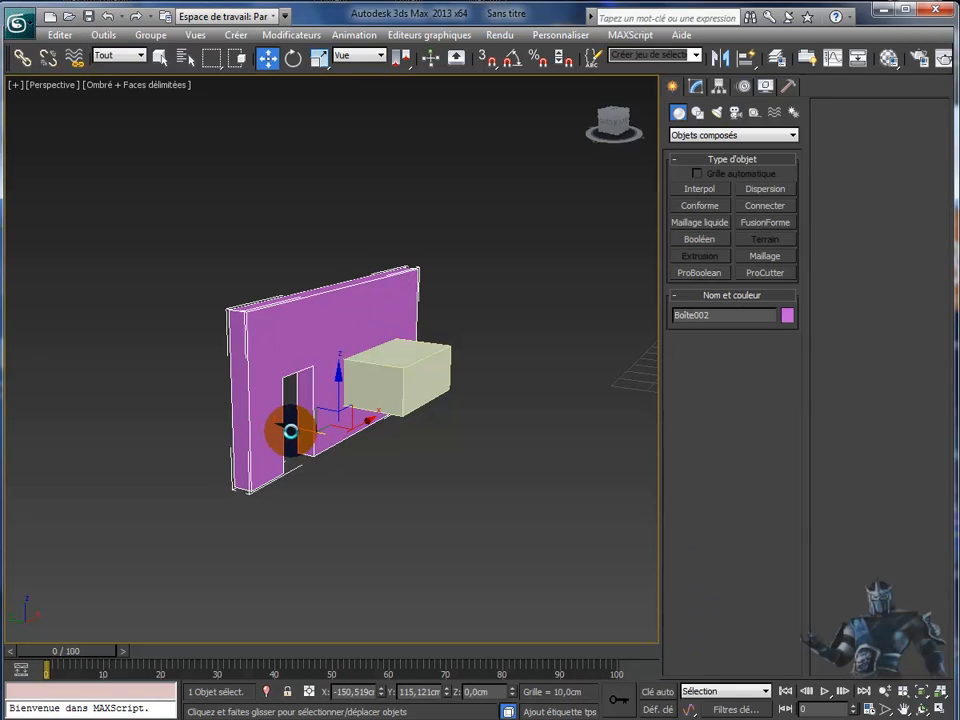
click(388, 384)
drag(343, 391, 308, 378)
mouse_move(420, 510)
alt+middle_down()
mouse_move(489, 512)
mouse_move(415, 515)
alt+middle_up()
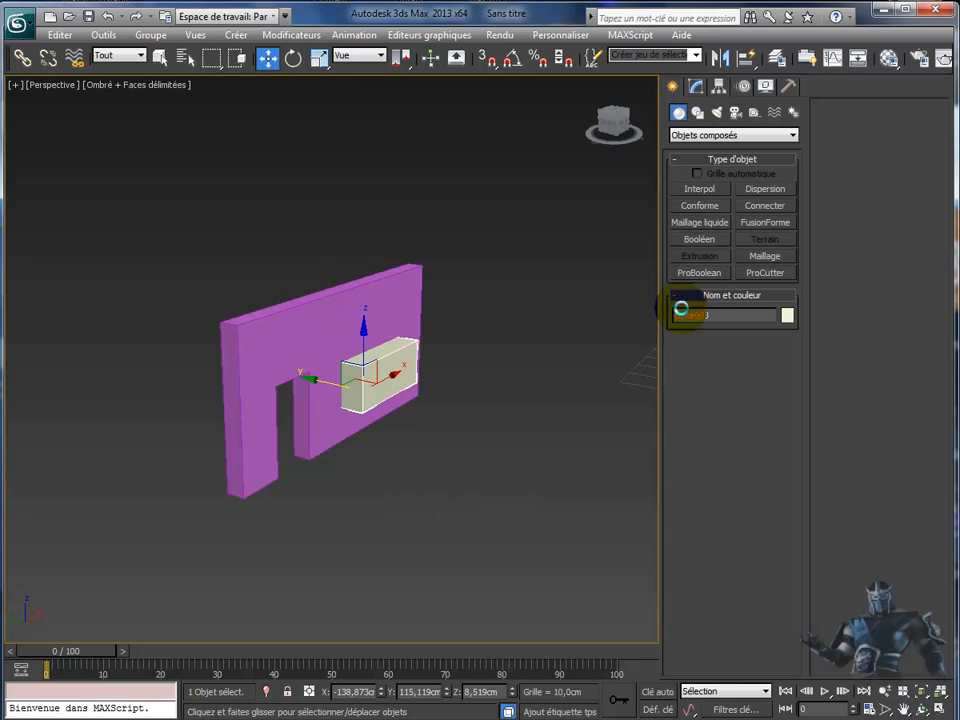
Try a Boolean Soustraction (A-B) with the cream box as operand A and the wall as operand B, and undo it.
click(699, 235)
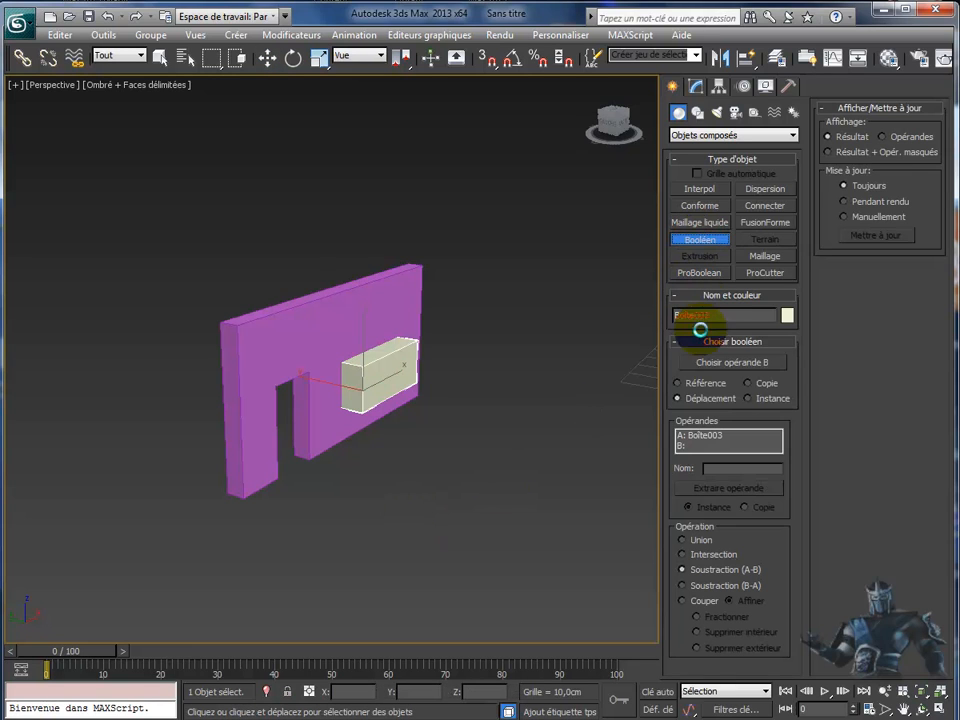
click(718, 361)
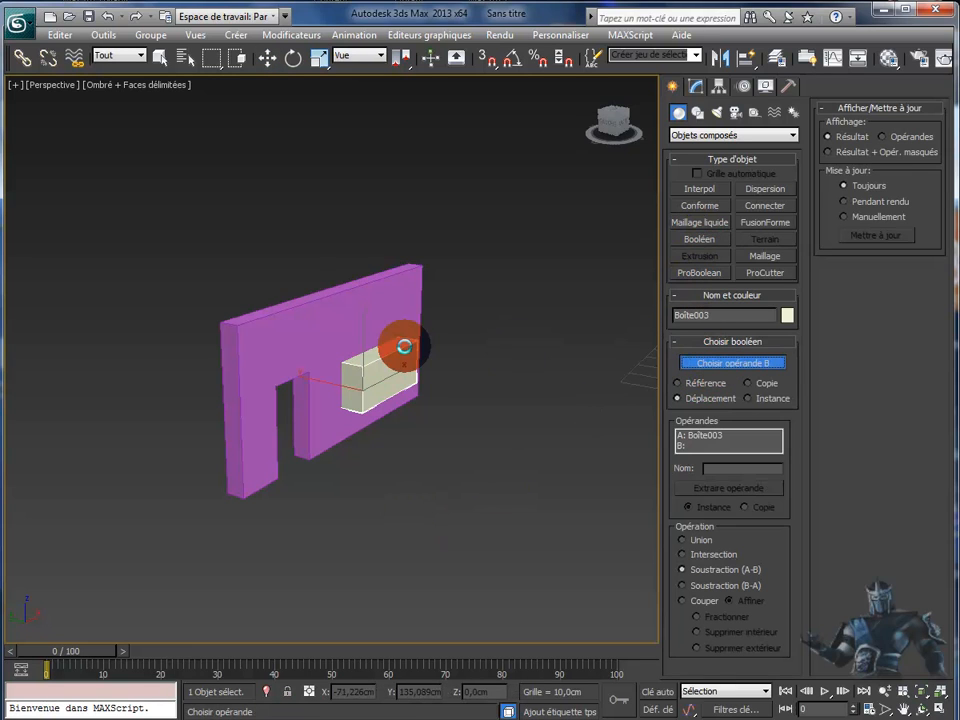
click(398, 354)
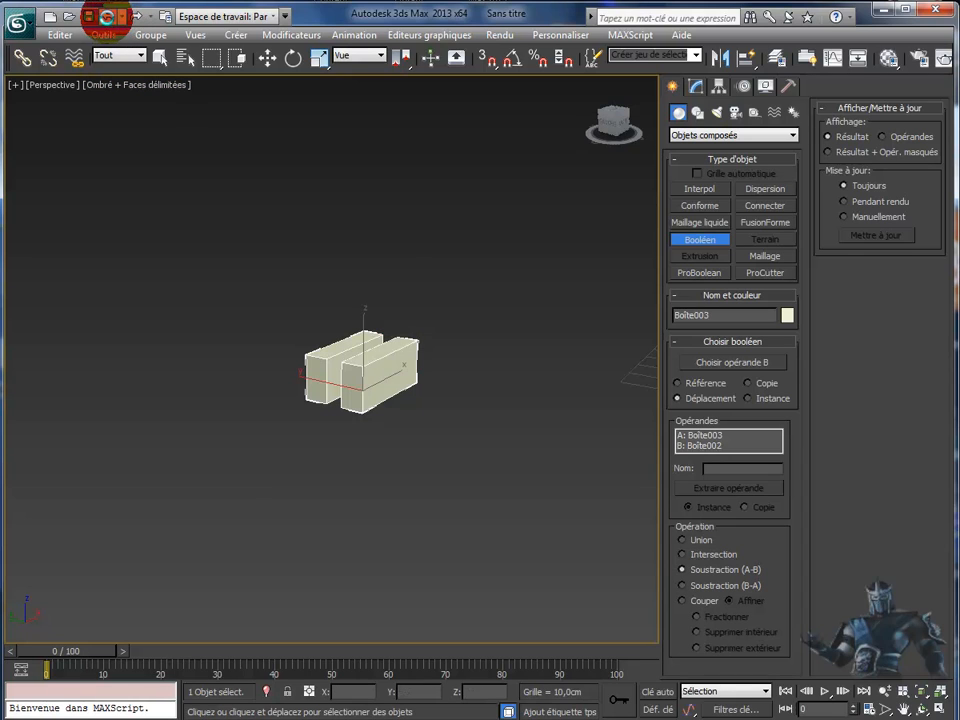
click(107, 16)
click(715, 361)
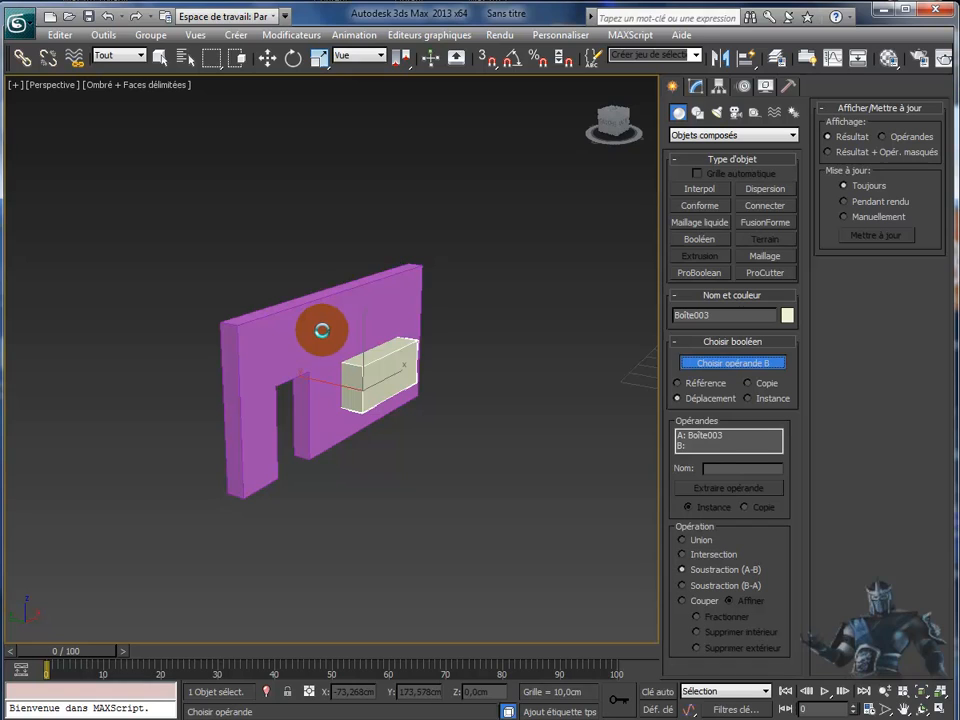
click(321, 330)
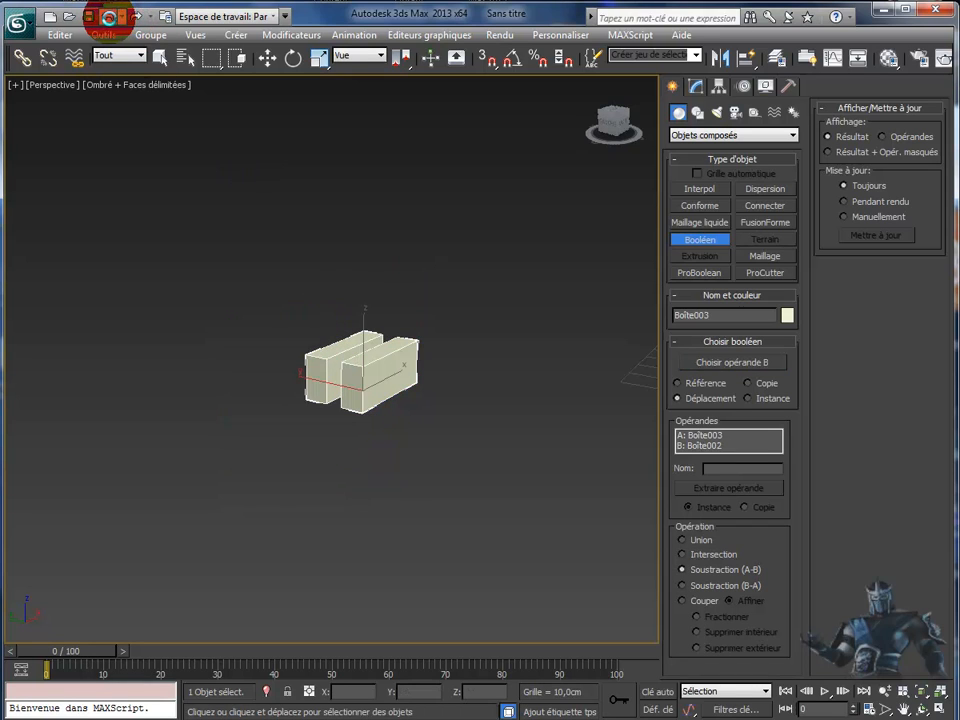
click(108, 17)
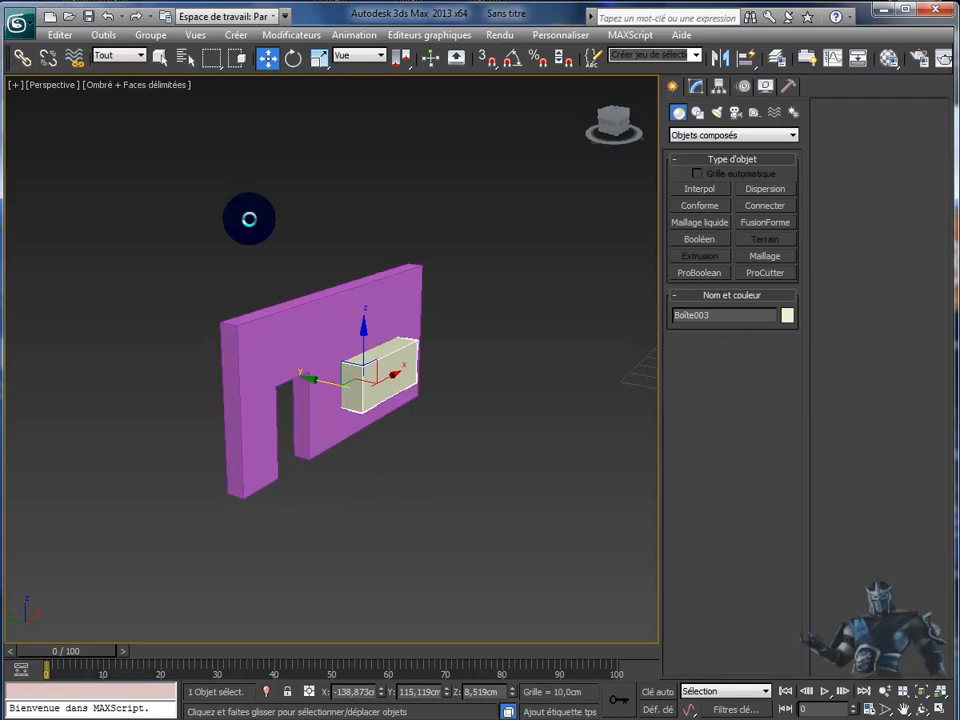
Cut a window opening in the wall by subtracting the cream box from it with a Boolean Soustraction (A-B).
click(318, 299)
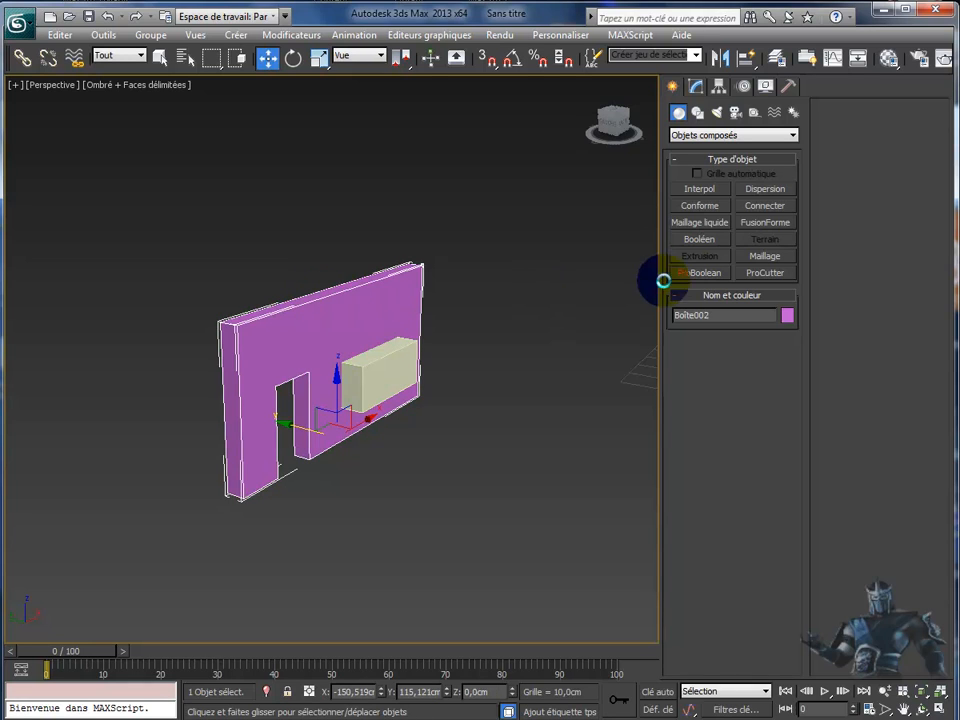
click(699, 239)
click(700, 320)
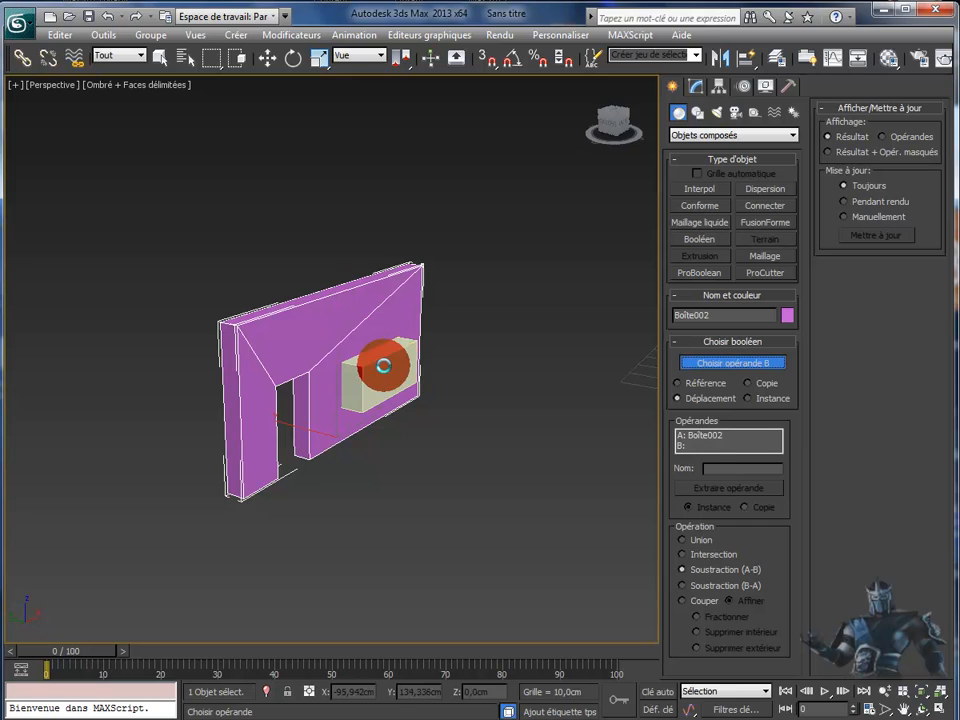
click(398, 366)
alt+middle_drag(521, 407, 508, 434)
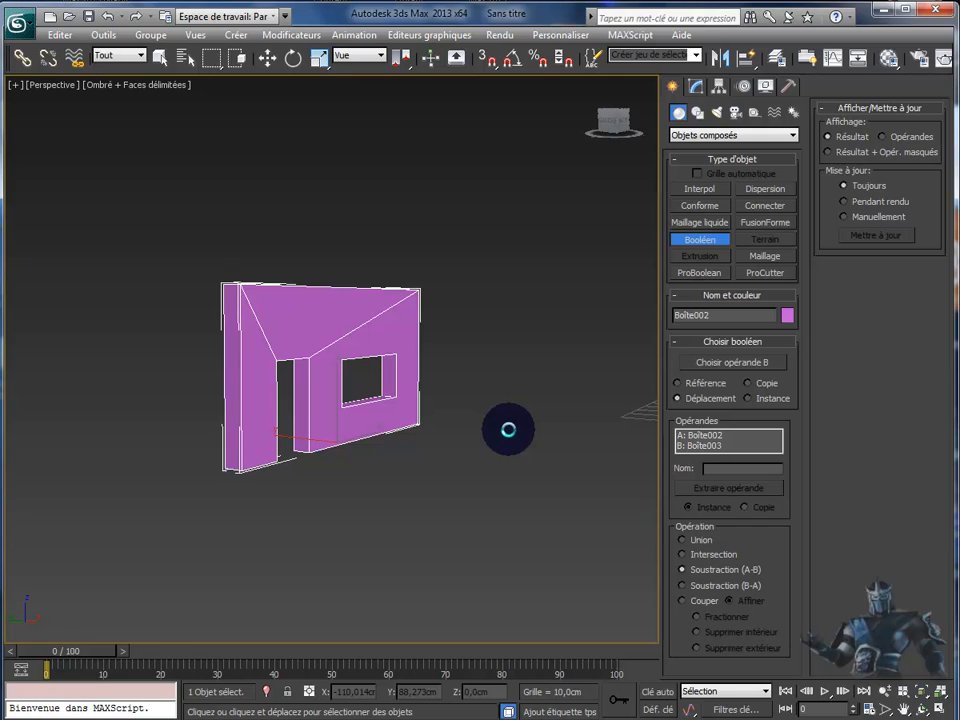
mouse_move(508, 429)
alt+middle_down()
mouse_move(499, 426)
mouse_move(478, 452)
mouse_move(513, 446)
mouse_move(493, 429)
alt+middle_up()
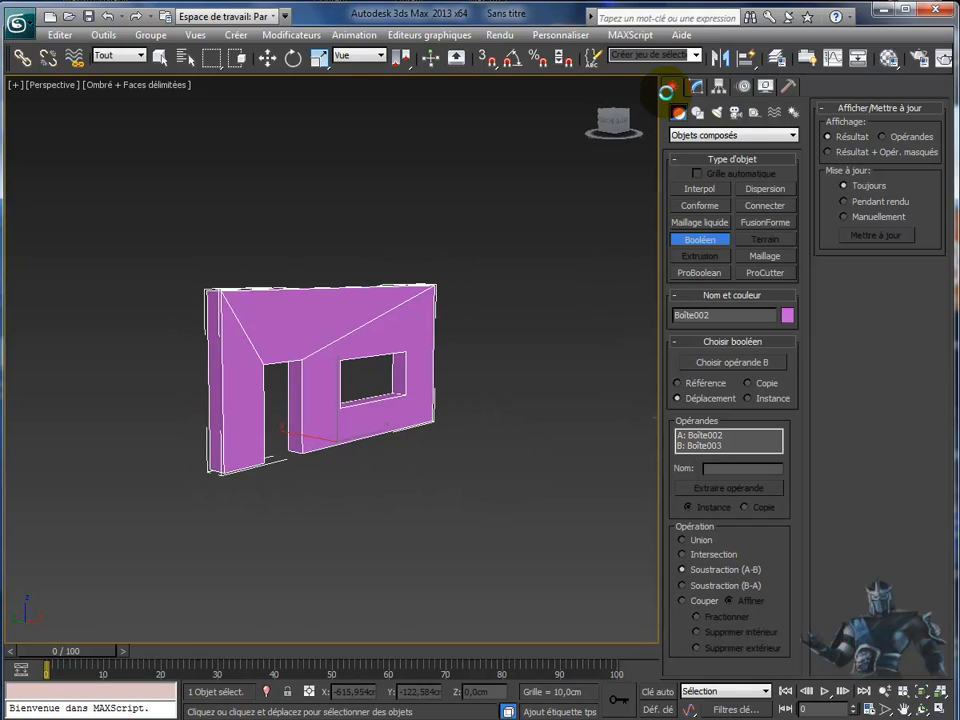
Switch the creation category to Primitives standard and back to Objets composés, and start another Boolean on the wall.
click(700, 134)
click(704, 146)
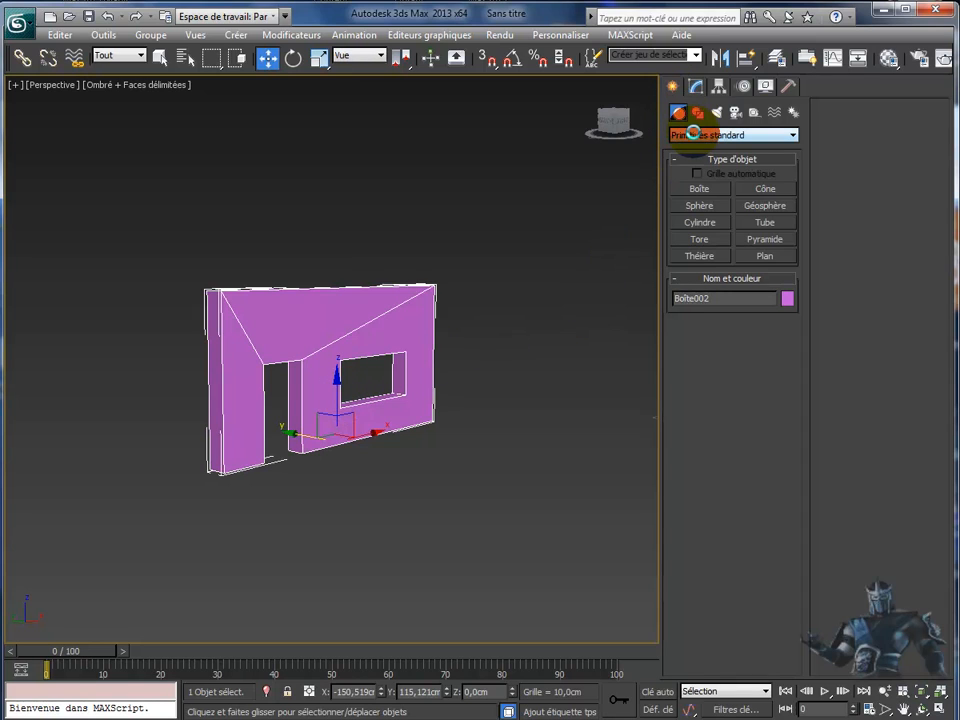
click(697, 134)
click(696, 167)
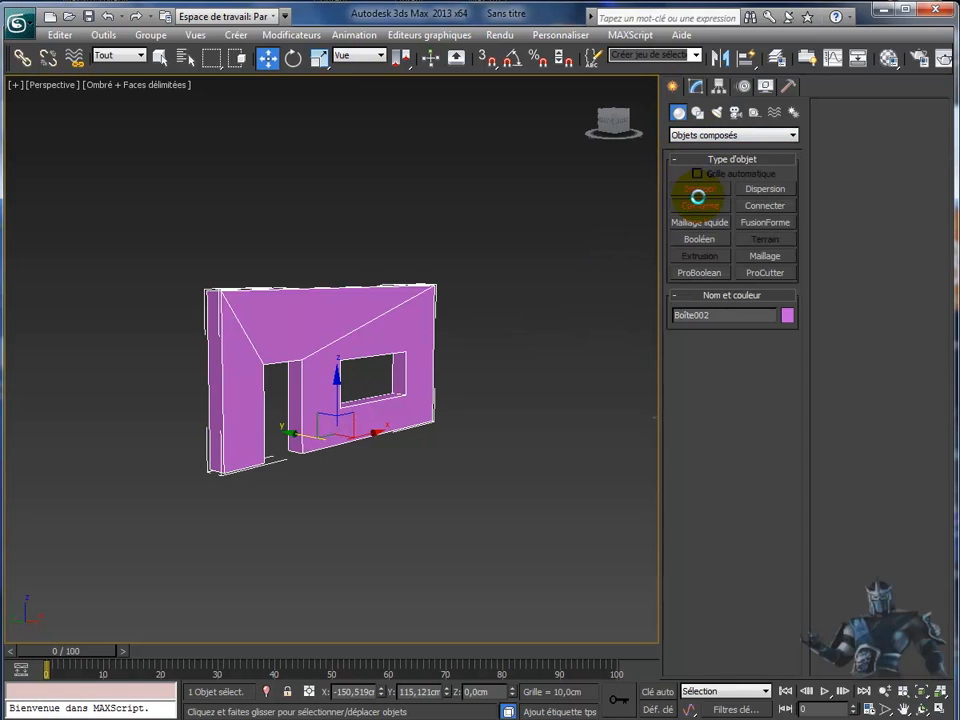
click(699, 239)
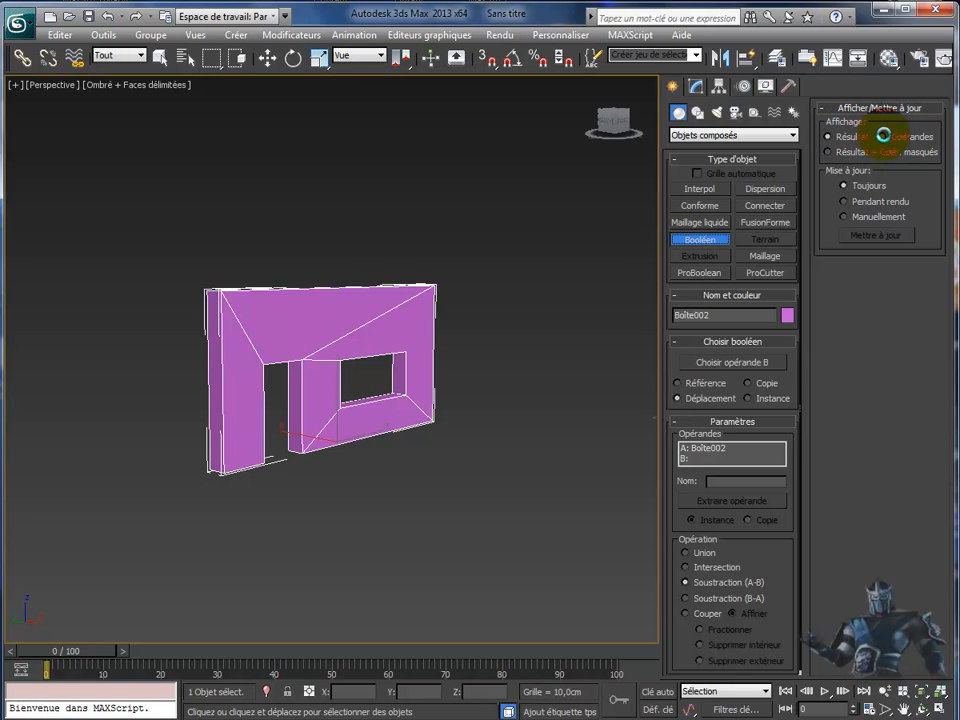
click(879, 136)
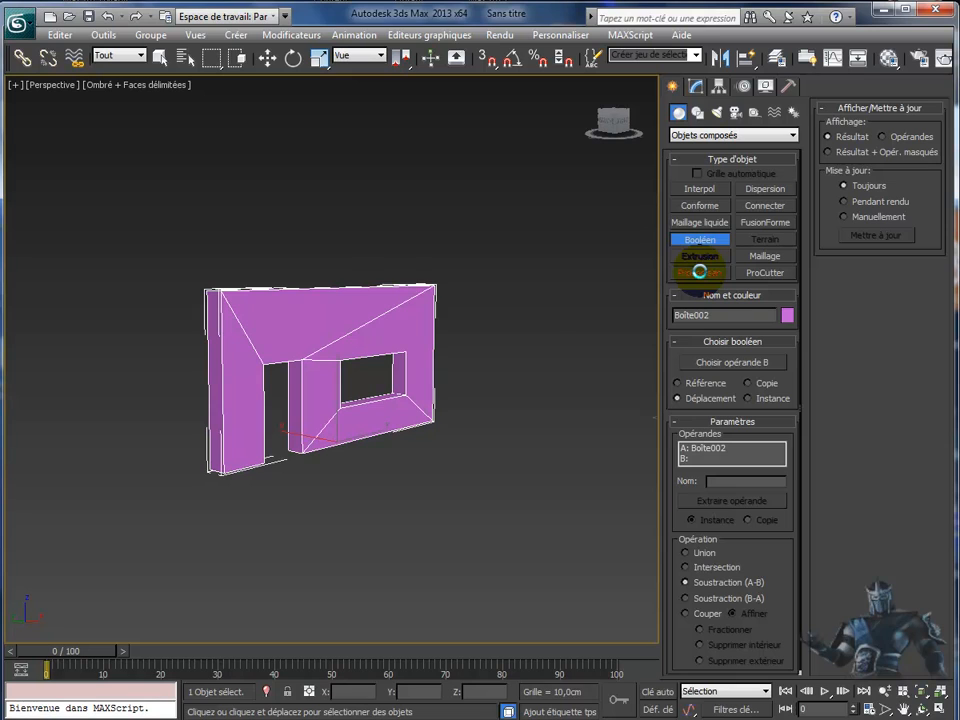
Move the pyramid partly into the side of the large pink box, at about Y -13.3 cm and Z 7.9 cm.
middle_drag(555, 297, 302, 294)
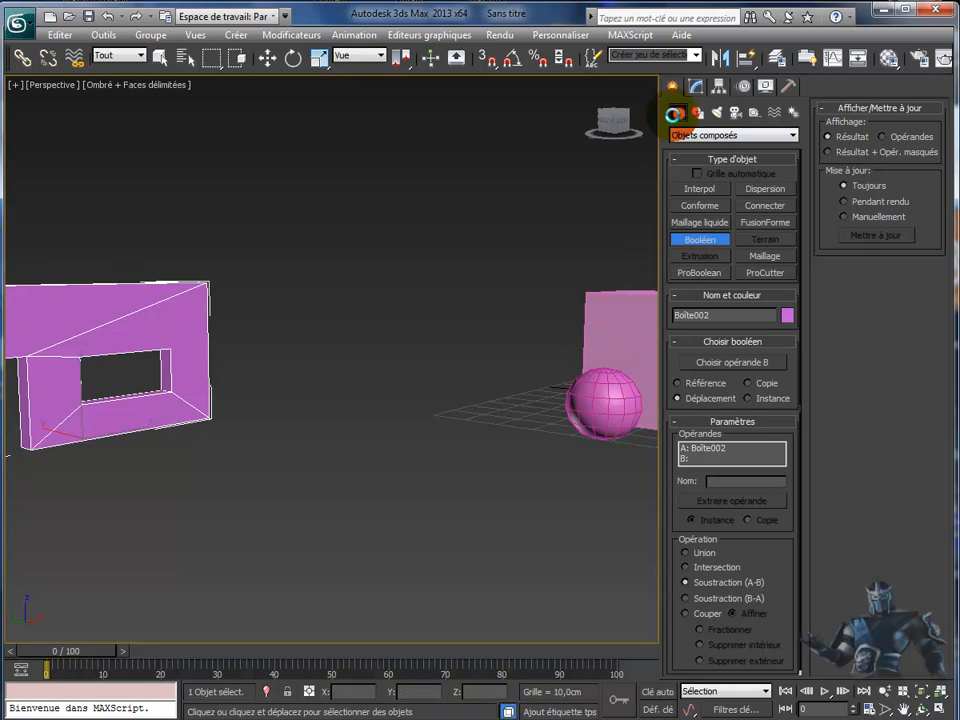
click(697, 84)
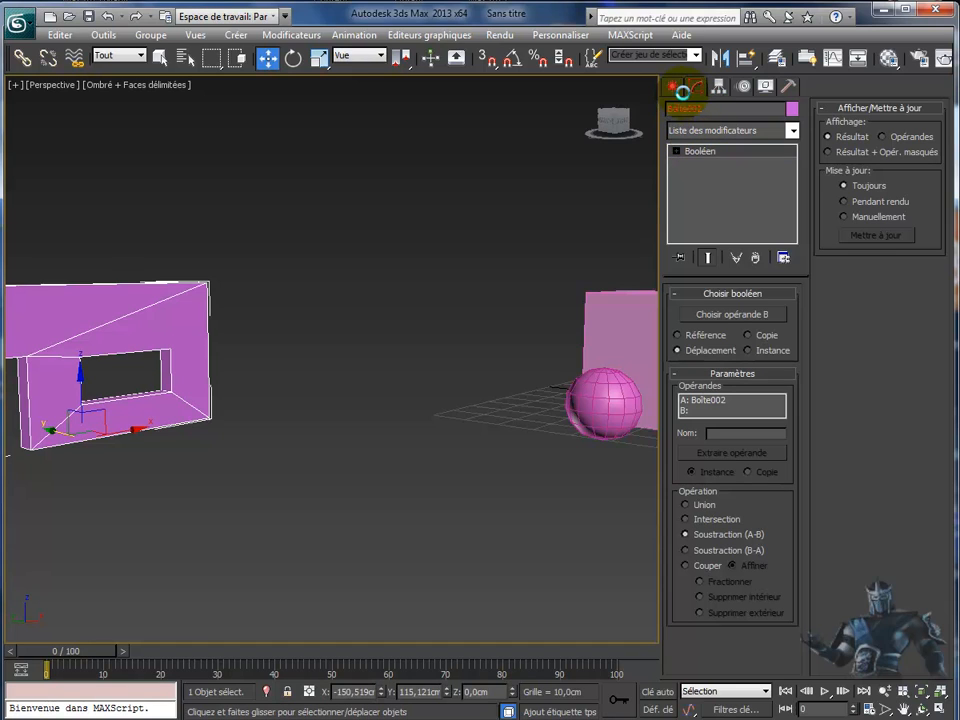
click(629, 306)
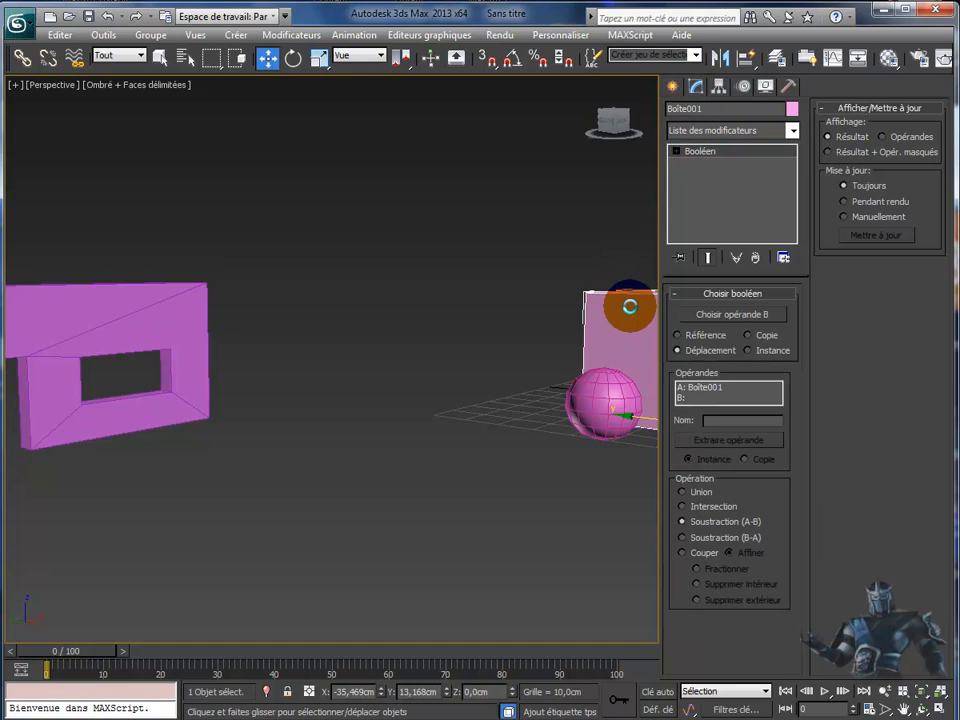
key(z)
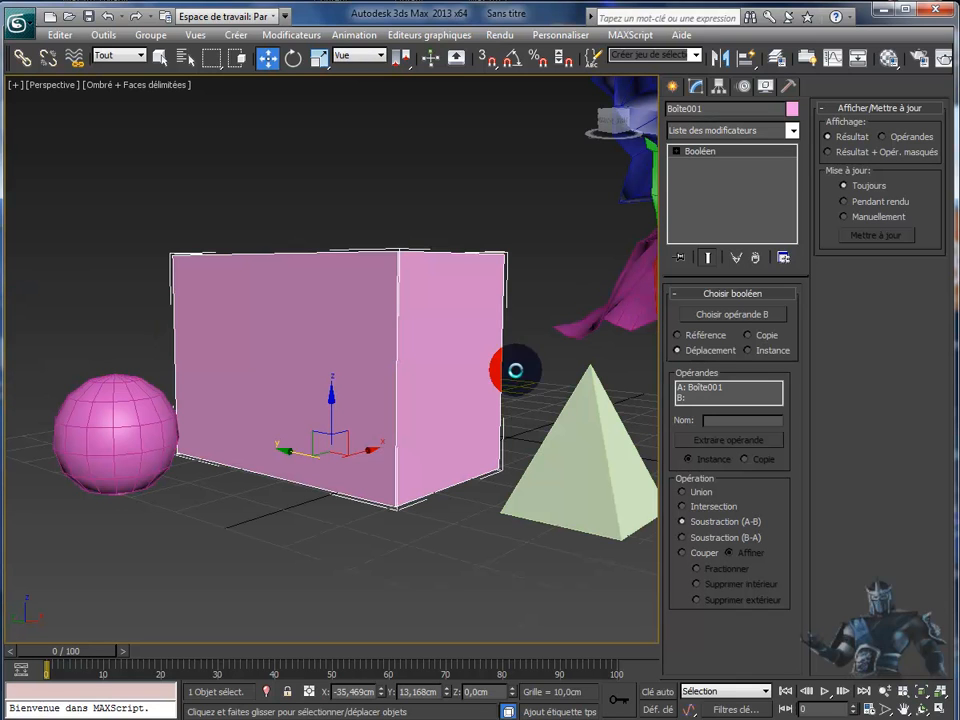
middle_drag(484, 425, 470, 396)
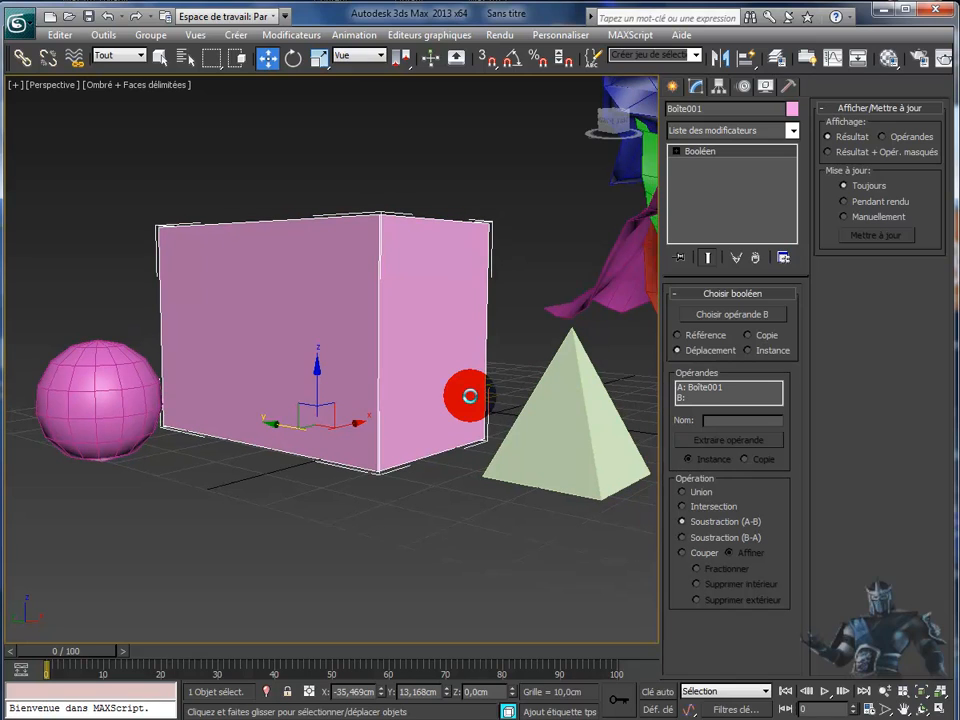
click(540, 431)
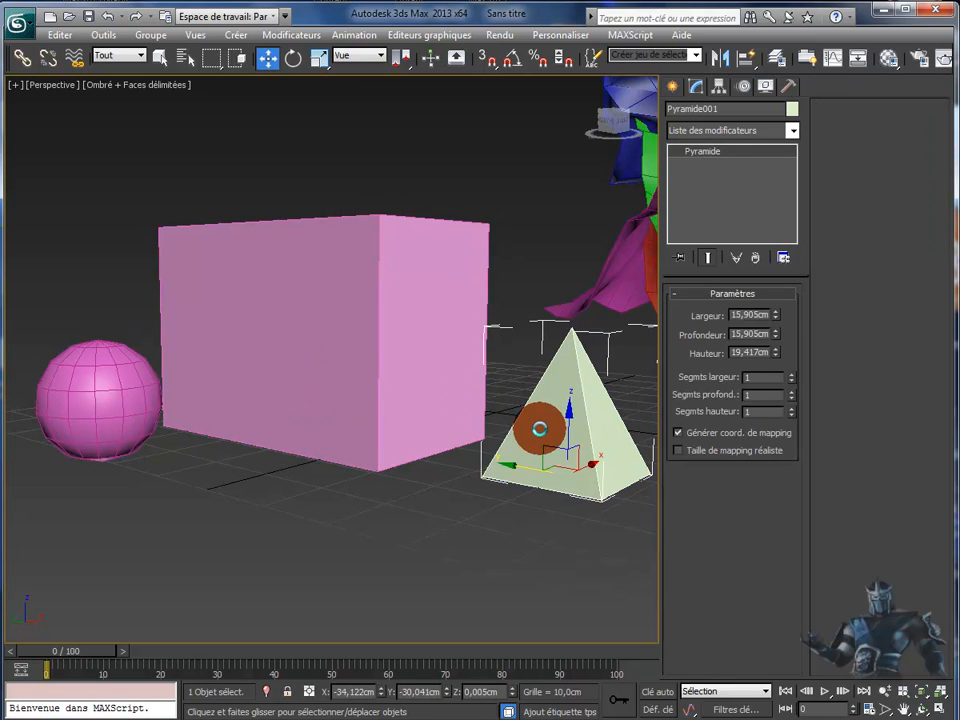
drag(568, 450, 568, 388)
drag(512, 409, 403, 398)
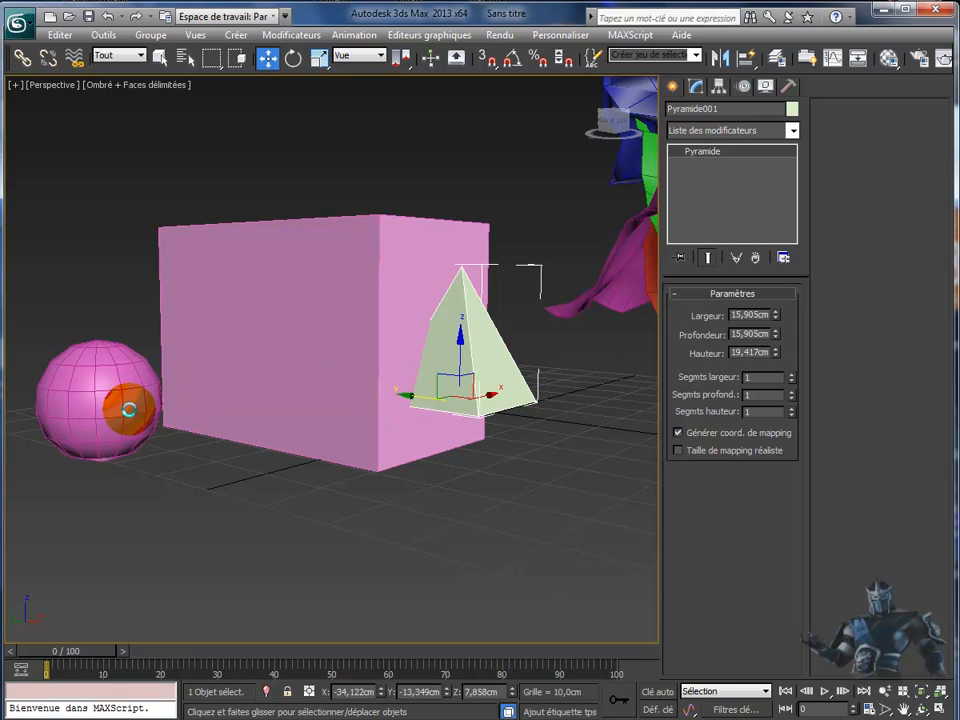
Move the sphere partly into the long face of the pink box, at about X -51 cm and Z 8.3 cm.
click(129, 399)
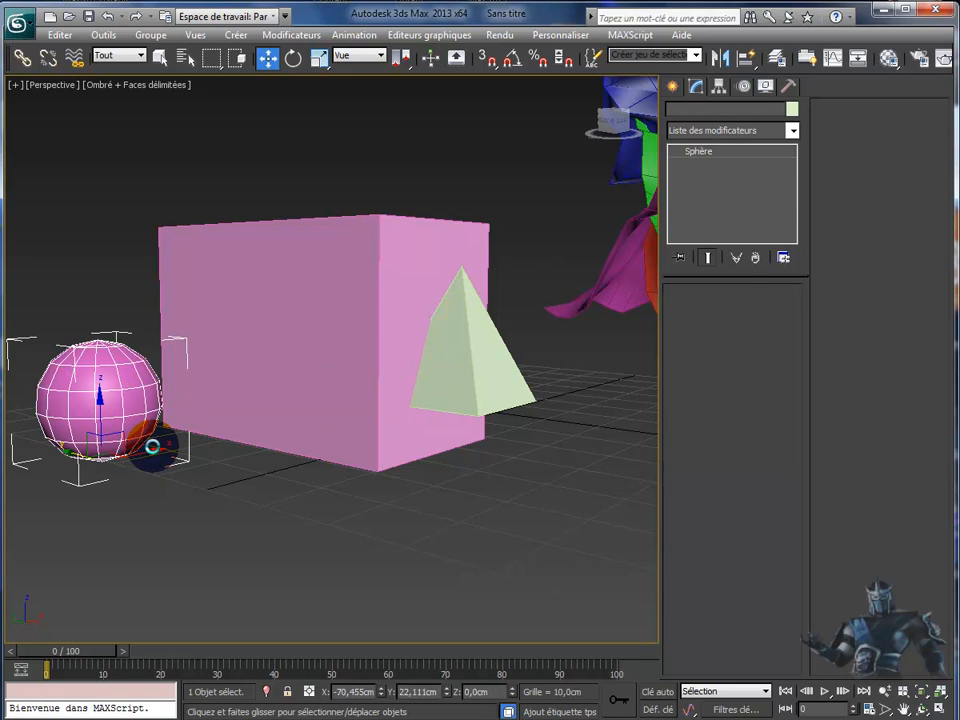
drag(155, 452, 209, 325)
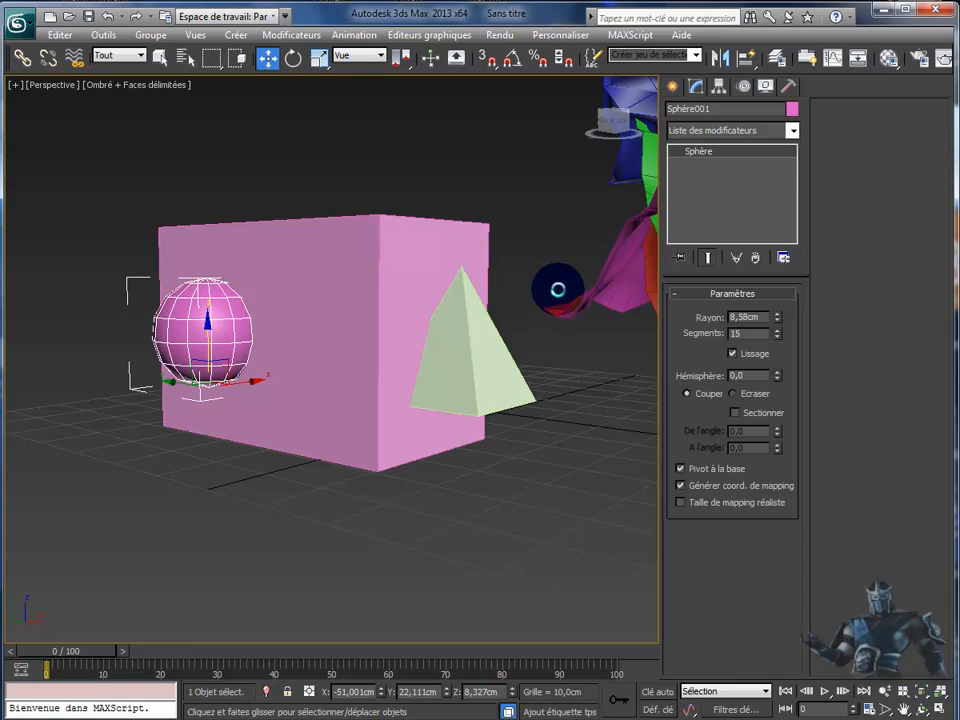
Subtract the pyramid and the sphere from the large pink box with a ProBoolean Soustraction.
click(356, 251)
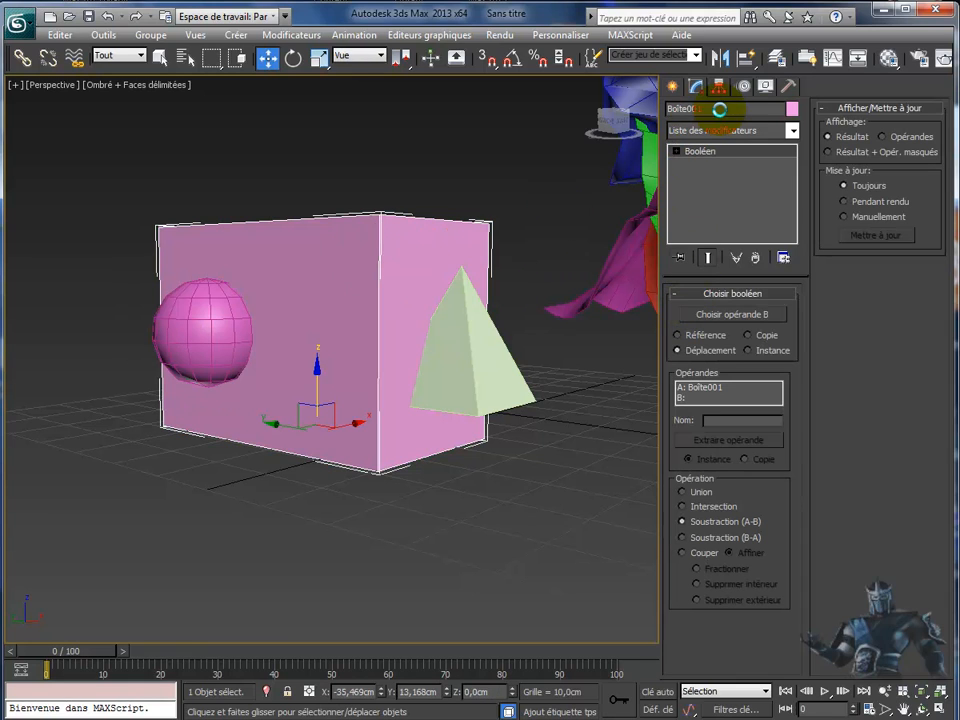
click(795, 130)
click(693, 105)
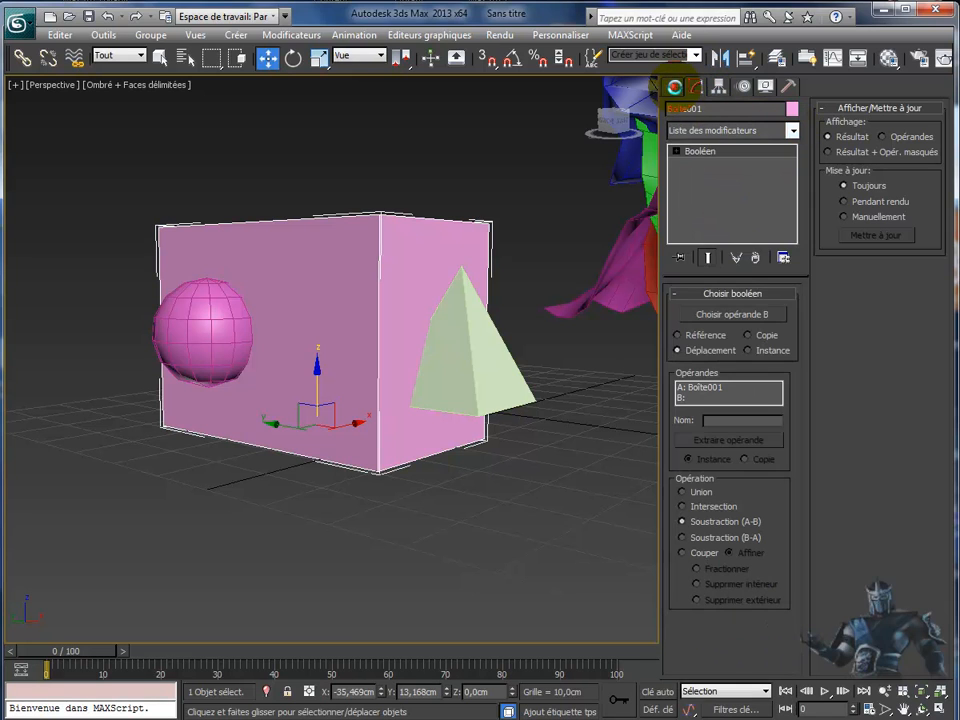
click(674, 86)
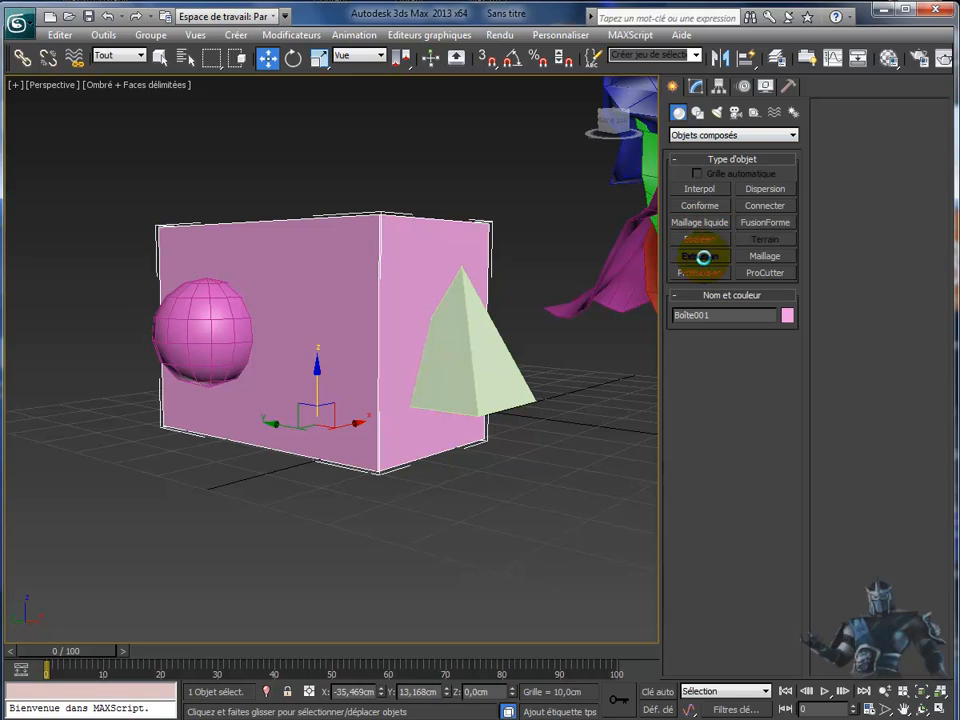
click(697, 272)
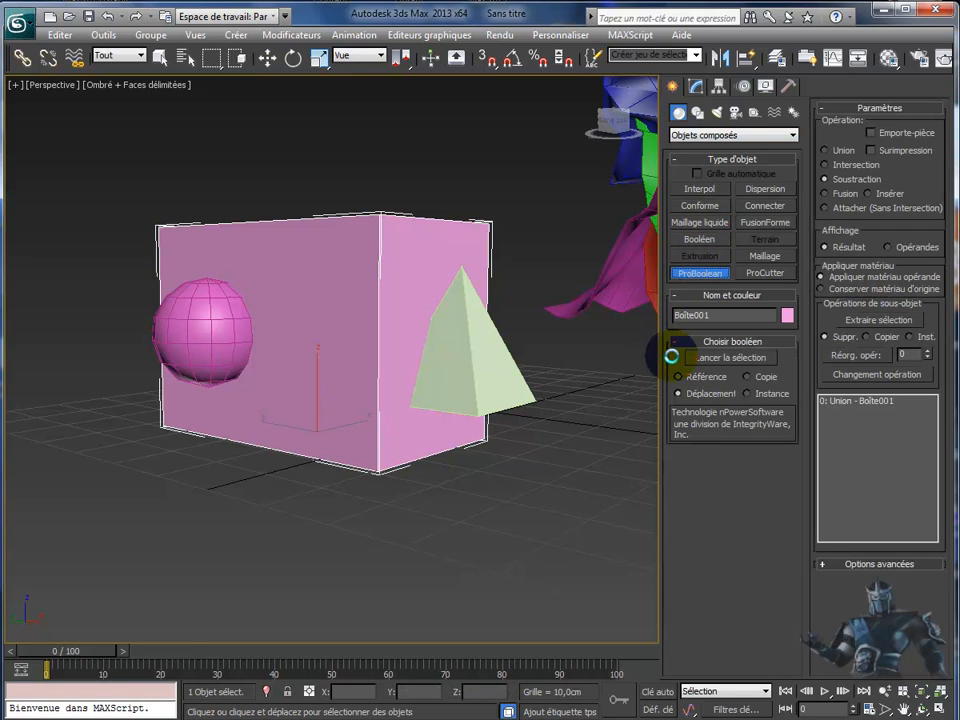
click(716, 358)
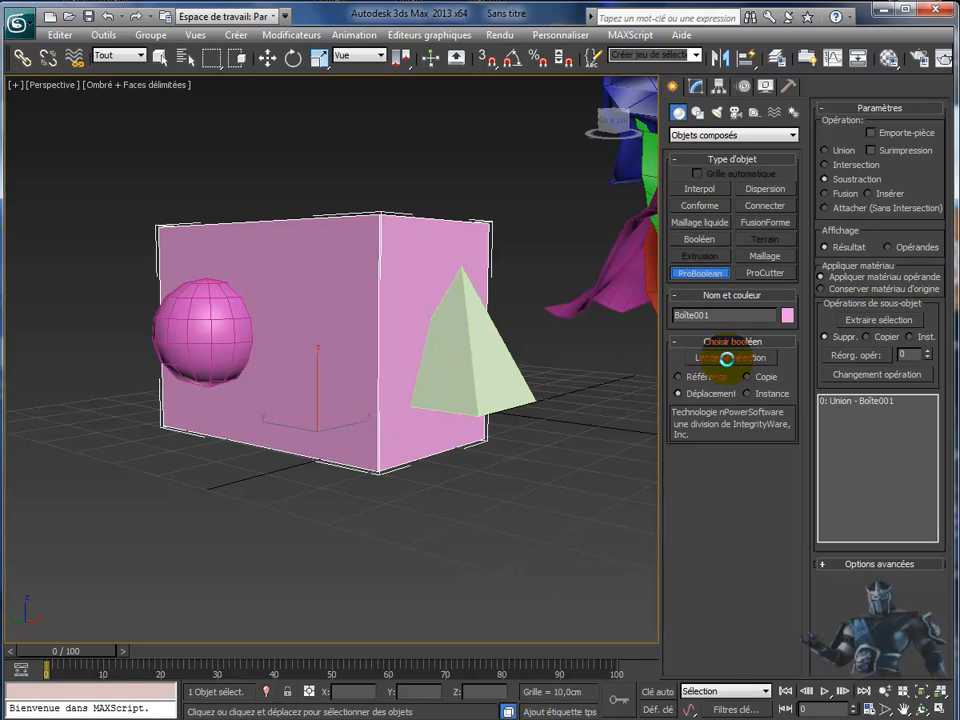
click(458, 341)
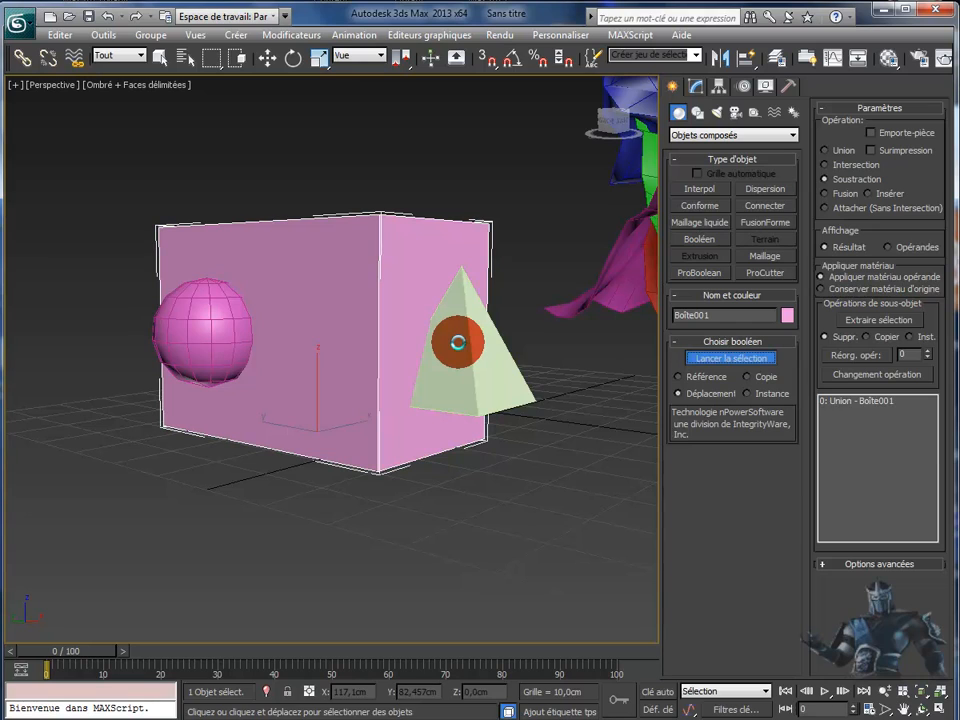
click(458, 342)
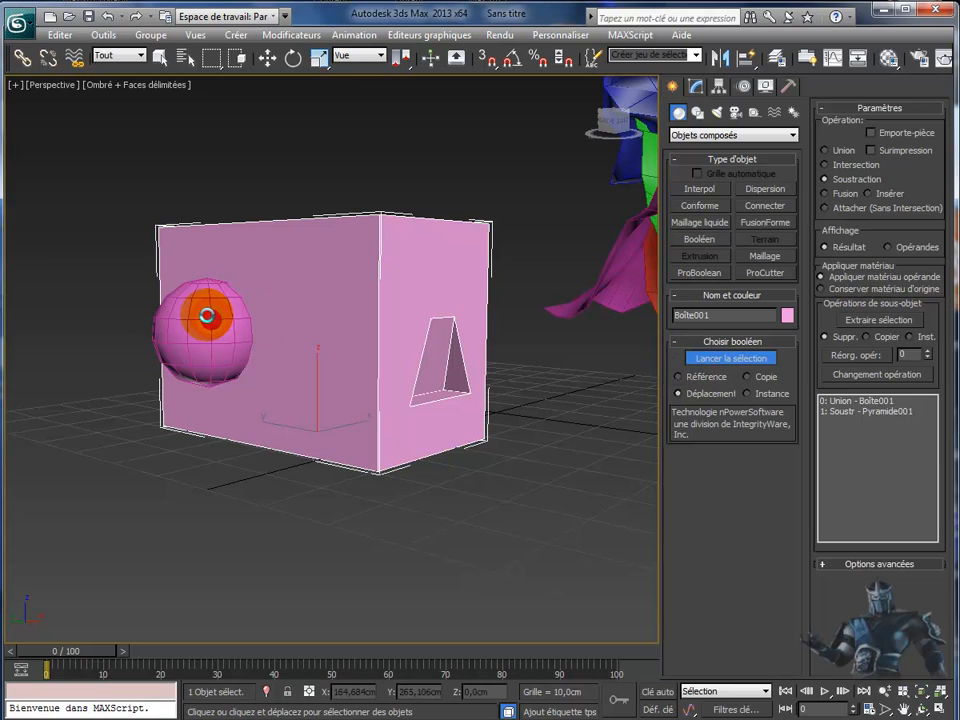
click(205, 316)
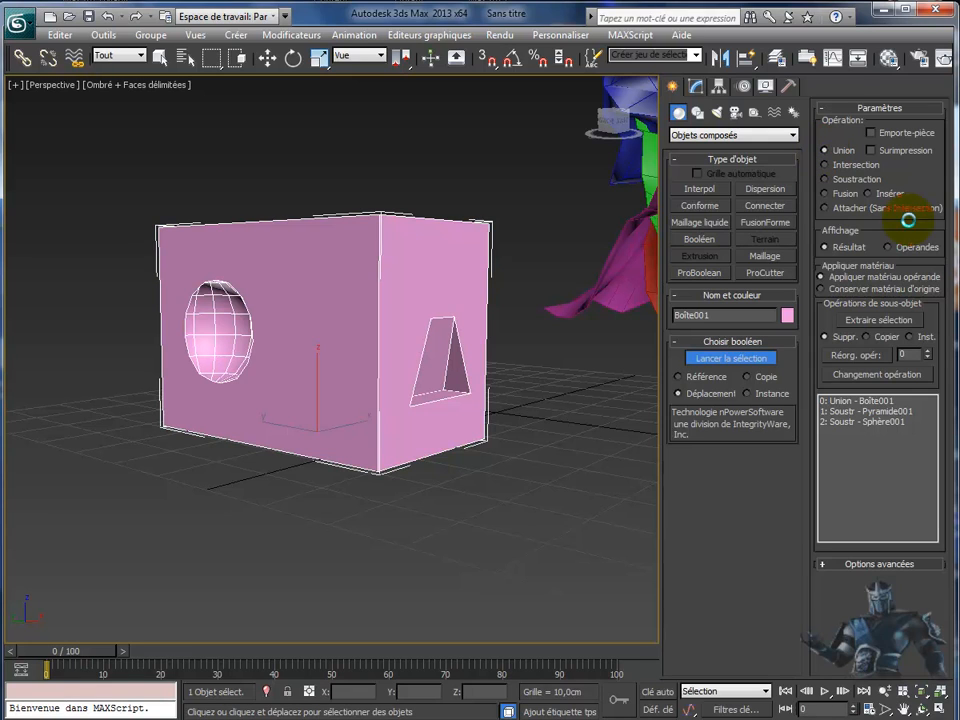
Change the pyramid and sphere operands of the ProBoolean from Soustraction to Union.
click(864, 376)
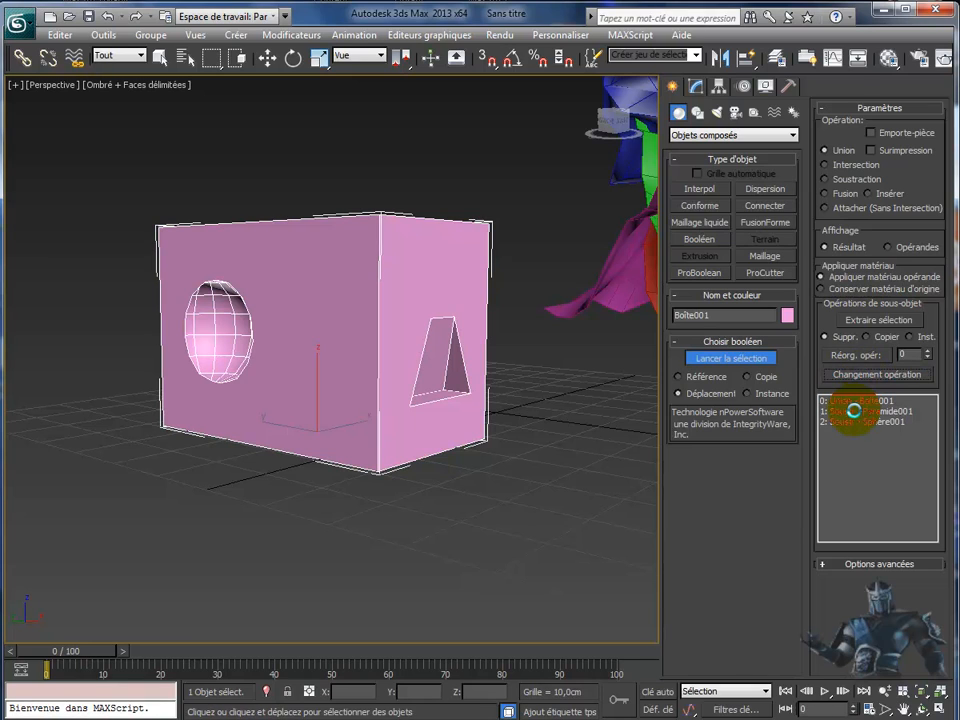
click(851, 410)
click(864, 376)
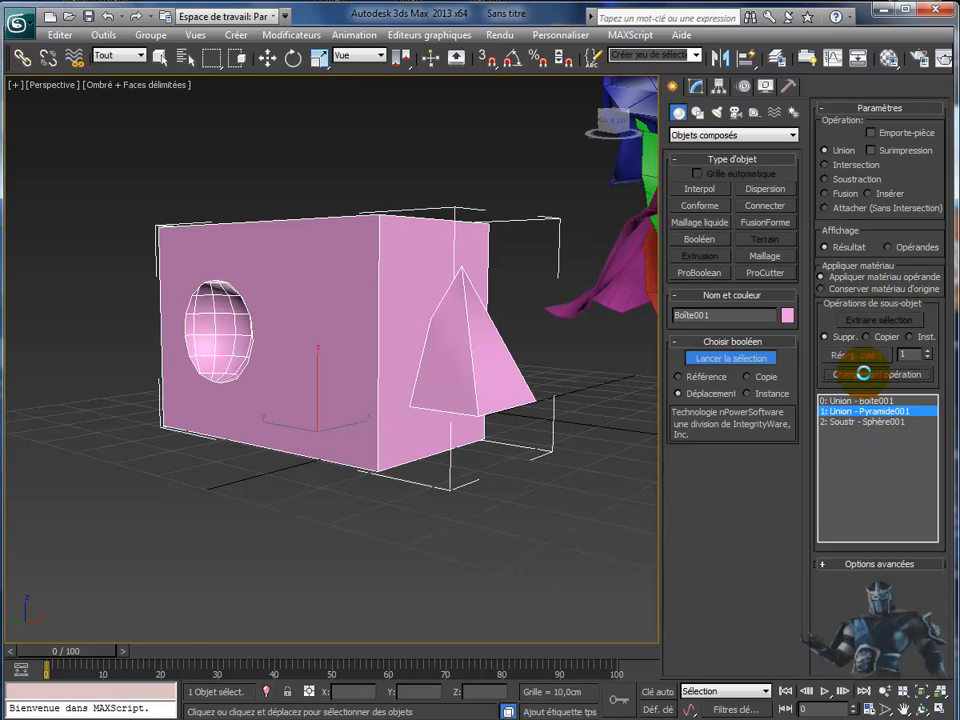
click(850, 421)
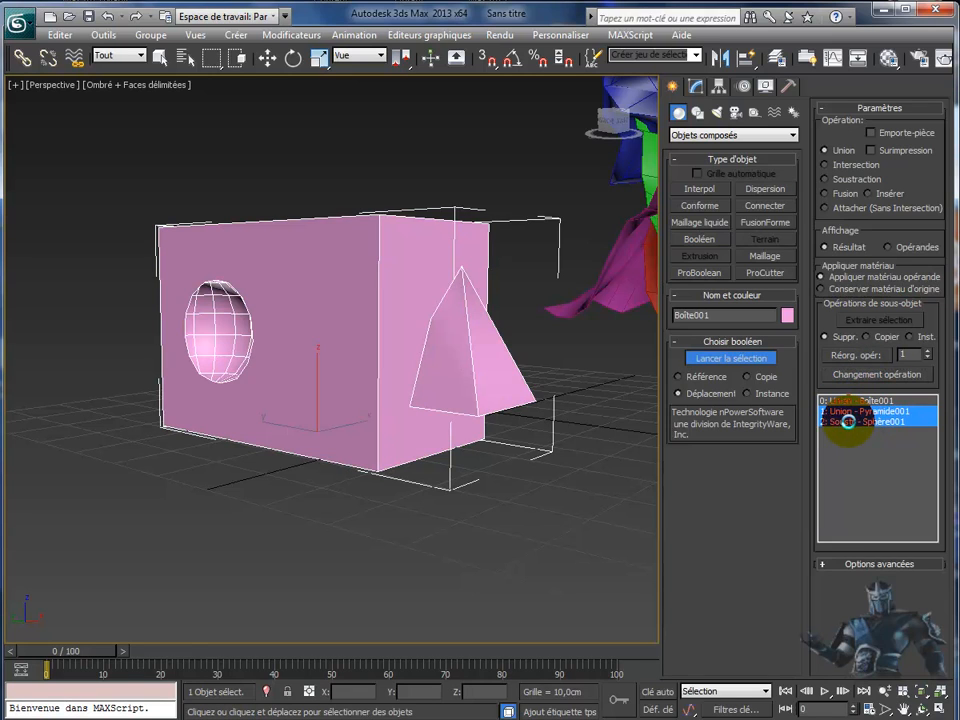
click(858, 374)
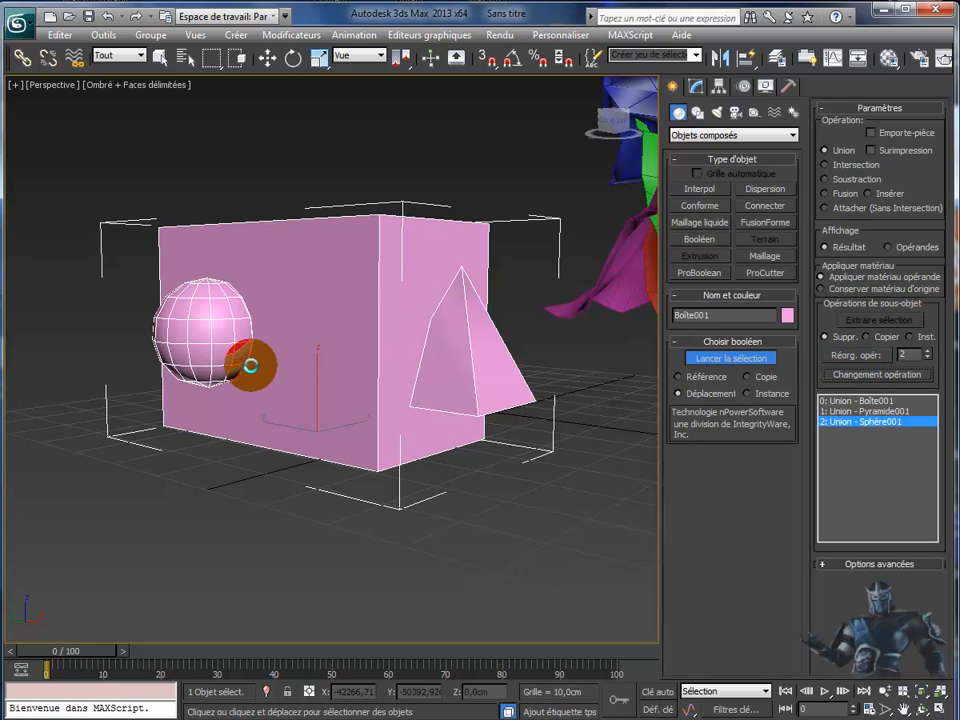
click(230, 330)
click(223, 292)
click(495, 362)
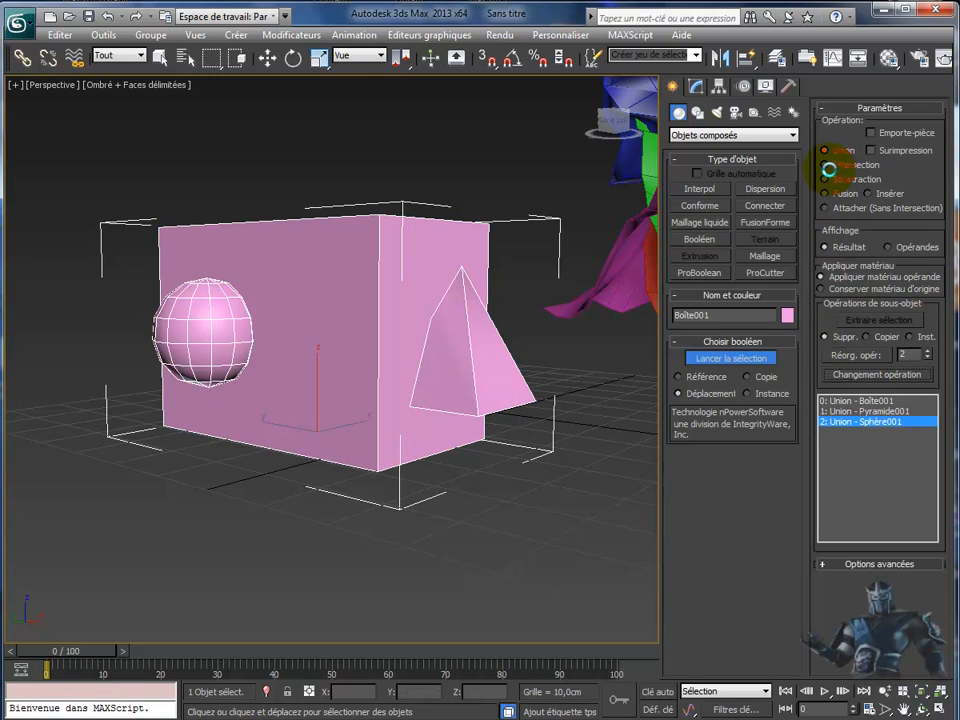
Change the sphere operand and the pyramid operand of the ProBoolean to Intersection.
click(824, 165)
click(852, 376)
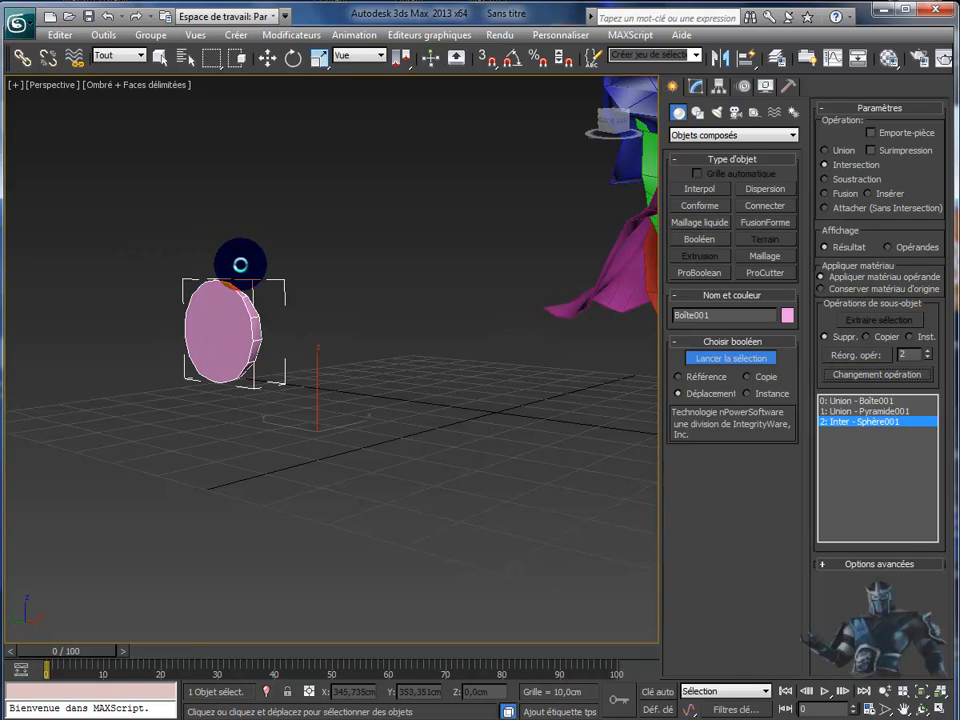
mouse_move(251, 338)
mouse_down()
mouse_move(189, 300)
mouse_move(226, 279)
mouse_move(240, 300)
mouse_move(251, 368)
mouse_move(221, 268)
mouse_move(261, 285)
mouse_move(262, 343)
mouse_up()
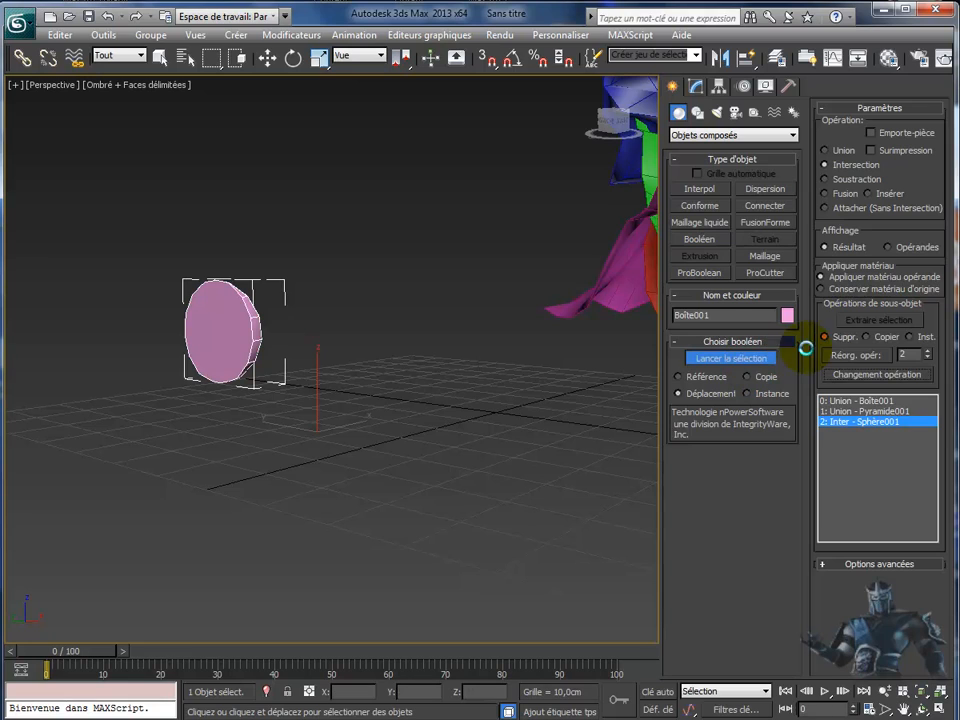
click(861, 411)
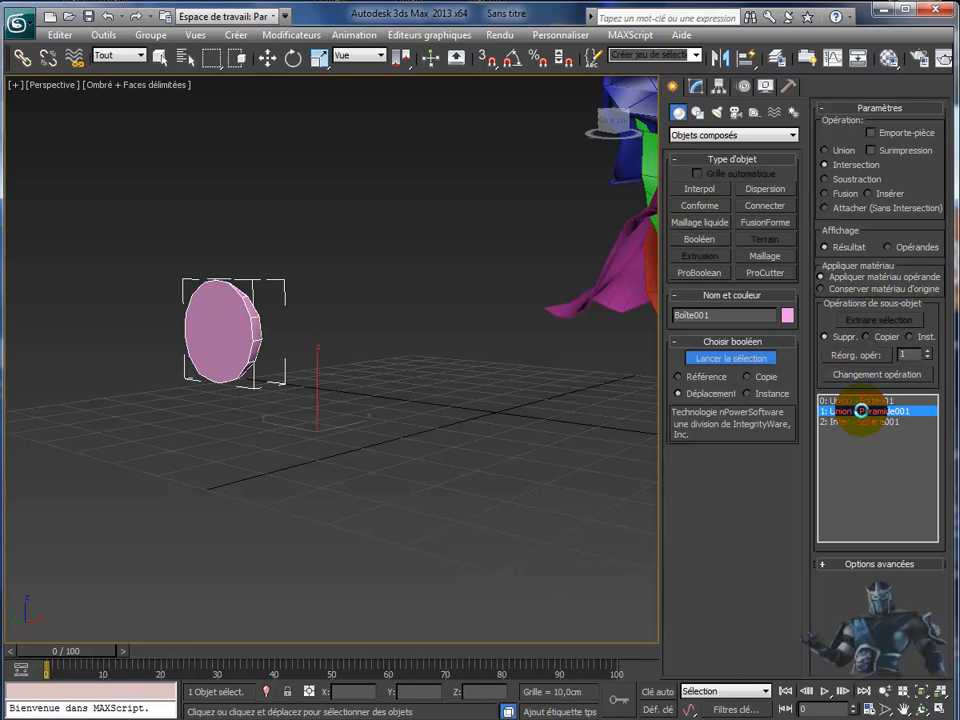
click(847, 375)
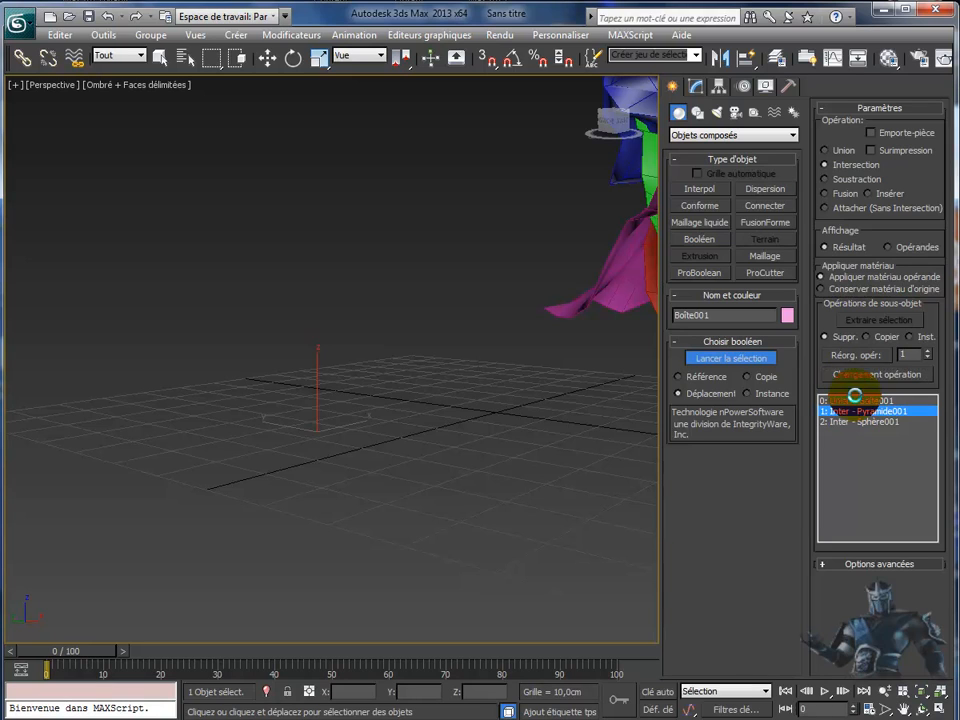
Set the pyramid and sphere operands of the ProBoolean back to Soustraction.
click(862, 374)
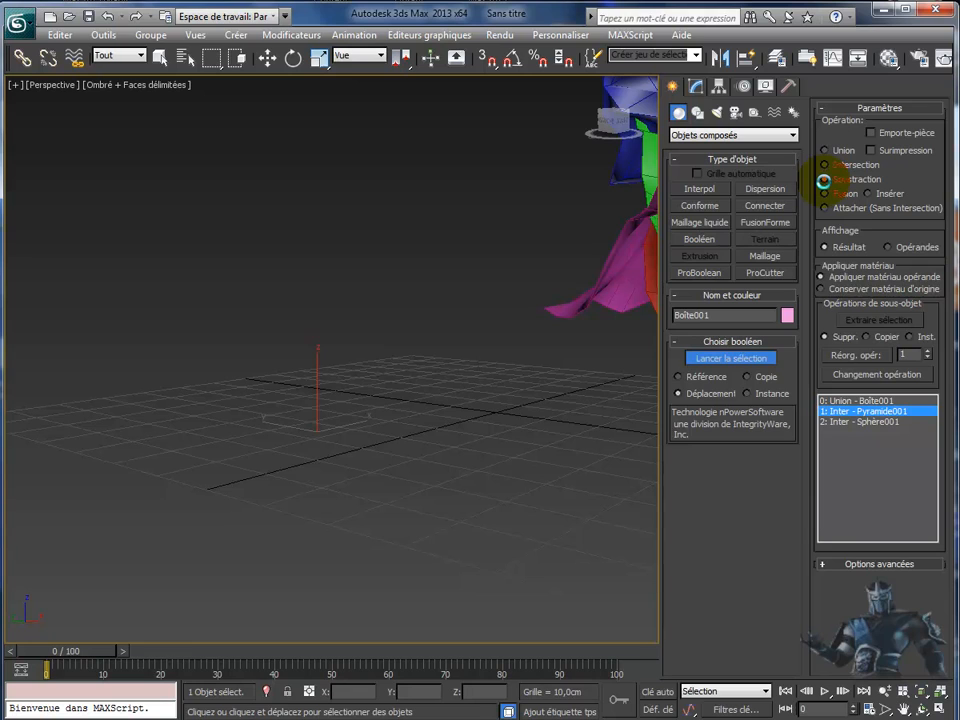
click(823, 180)
click(860, 373)
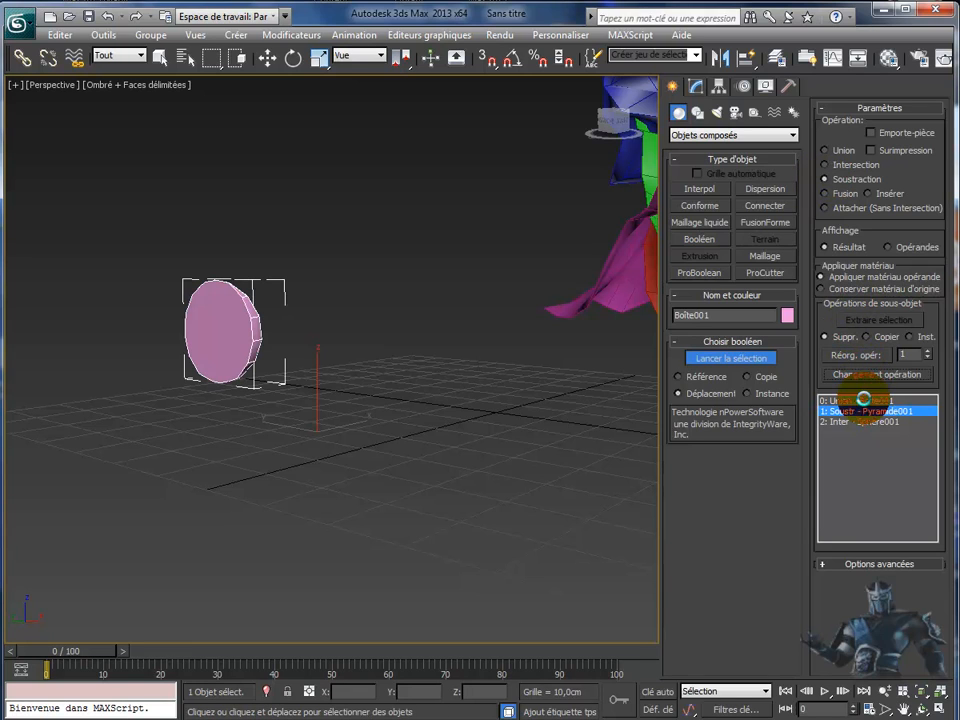
click(853, 421)
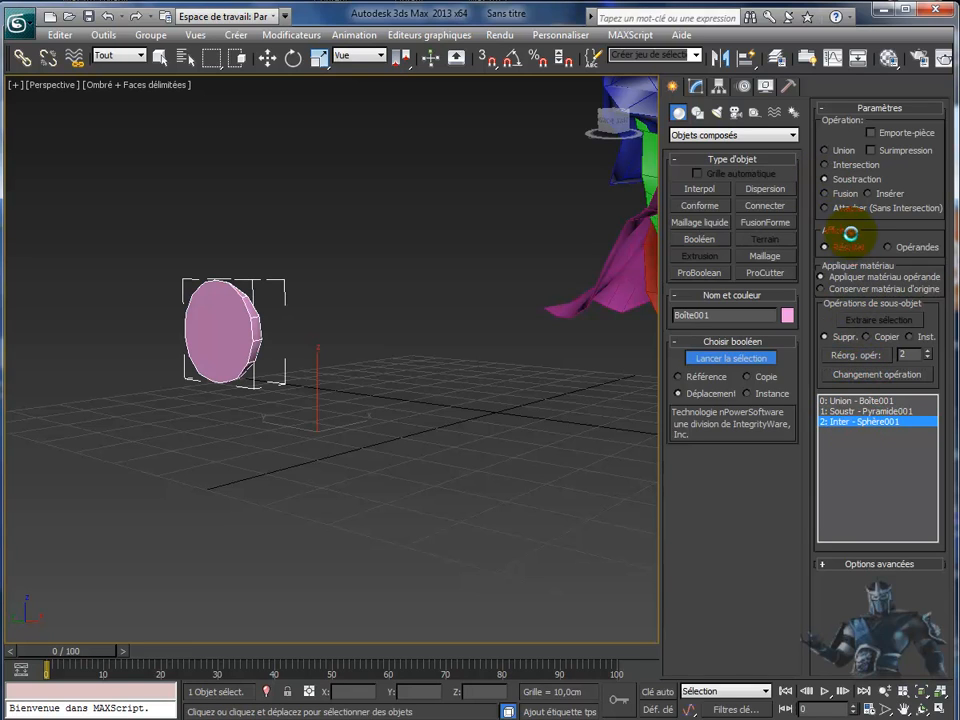
click(866, 374)
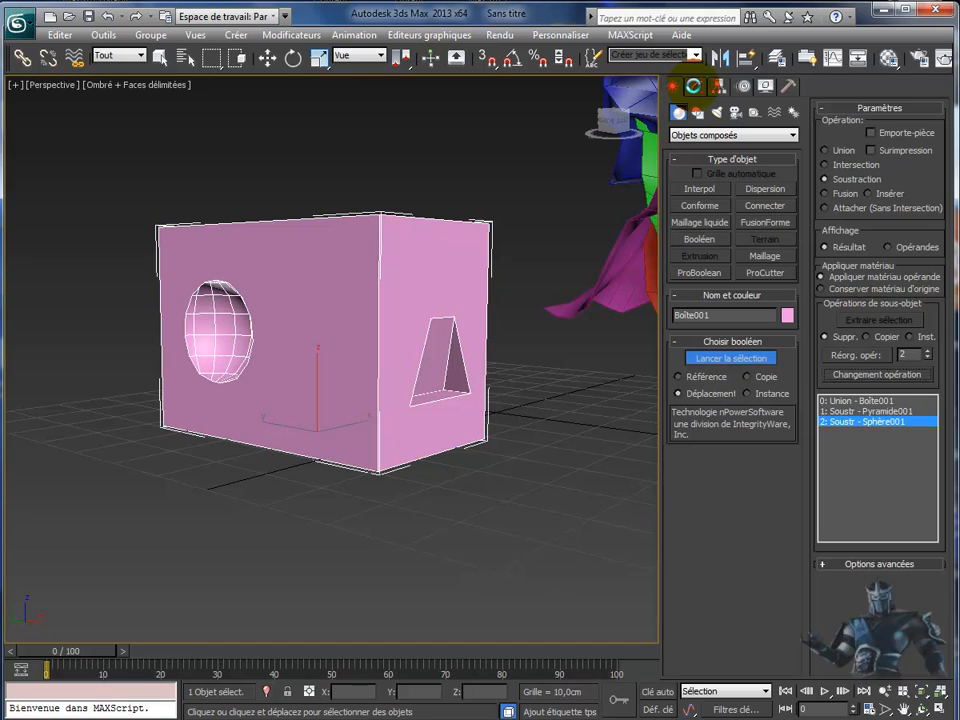
Display the sphere operand's parameters beneath the ProBoolean and raise the whole box to about Z 0.33 cm.
click(693, 86)
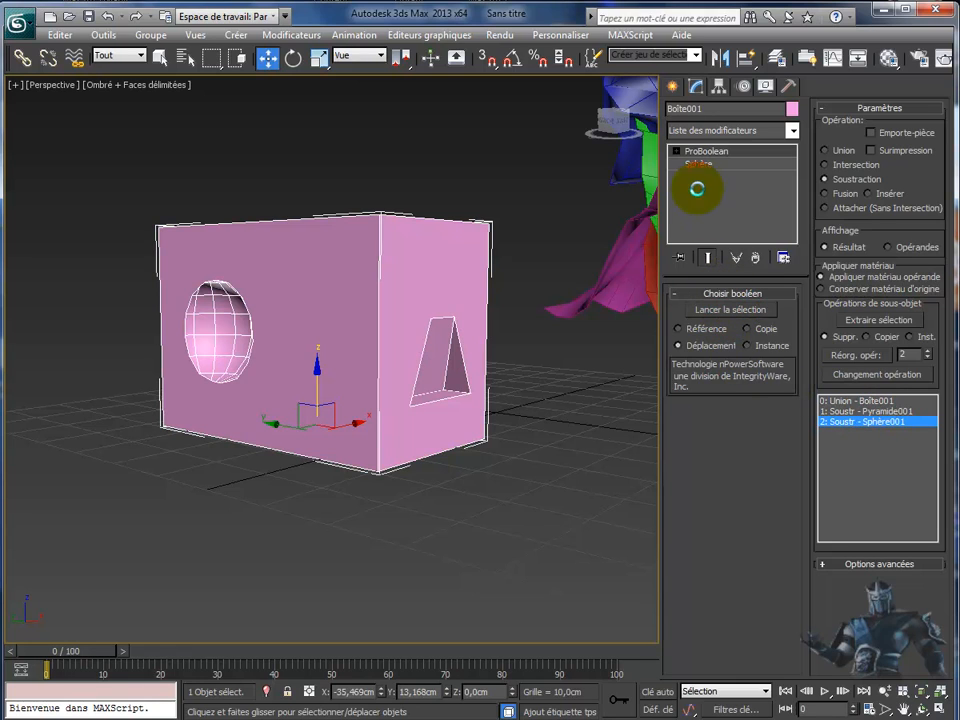
click(703, 151)
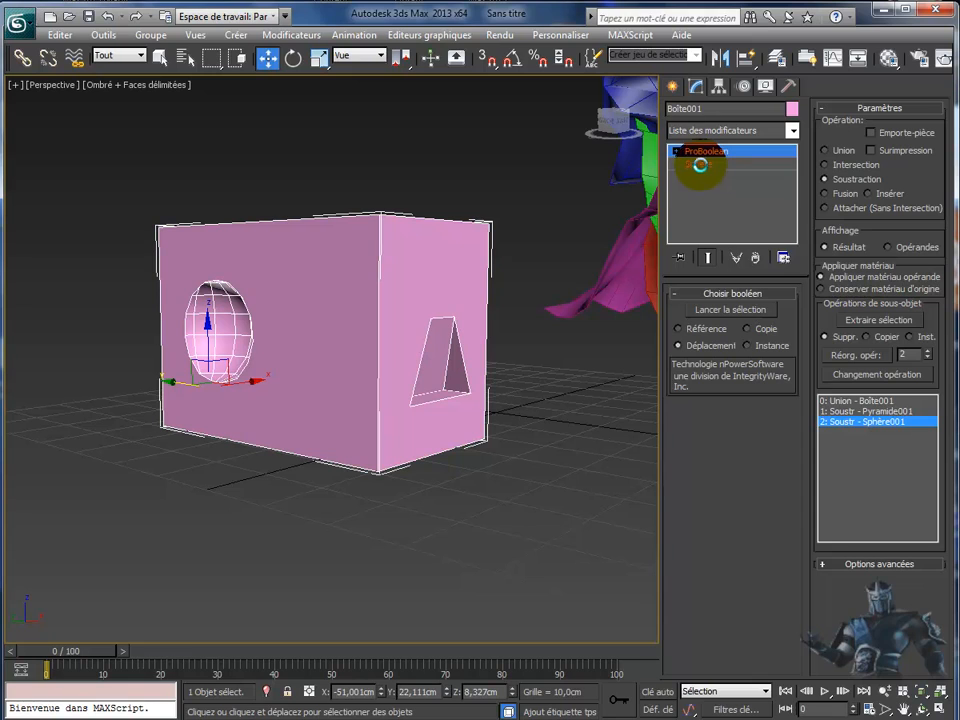
click(676, 150)
click(709, 163)
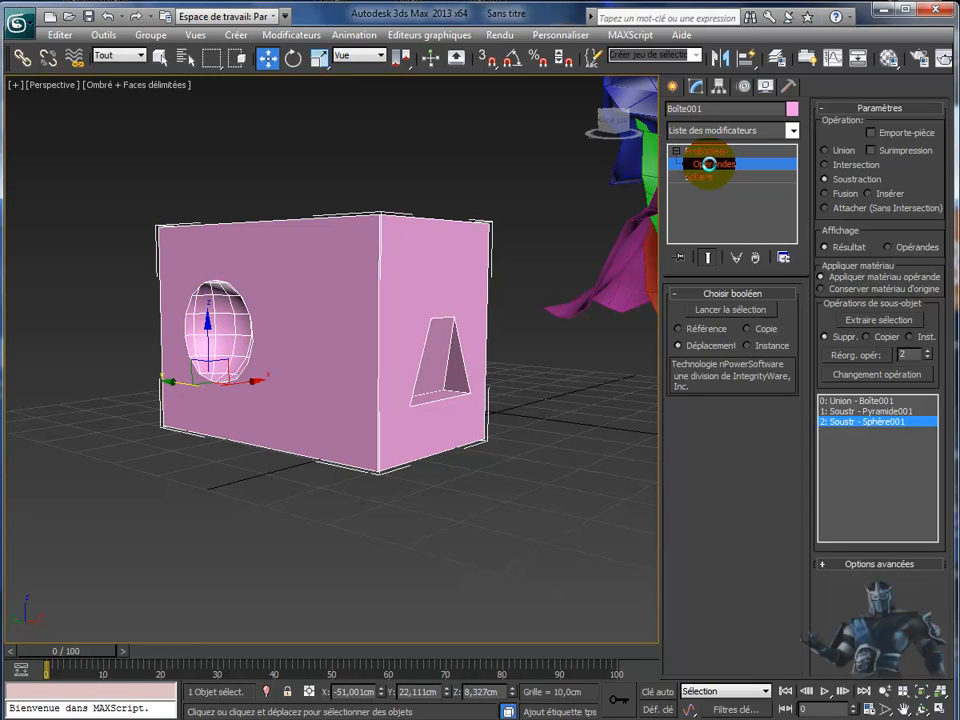
click(698, 177)
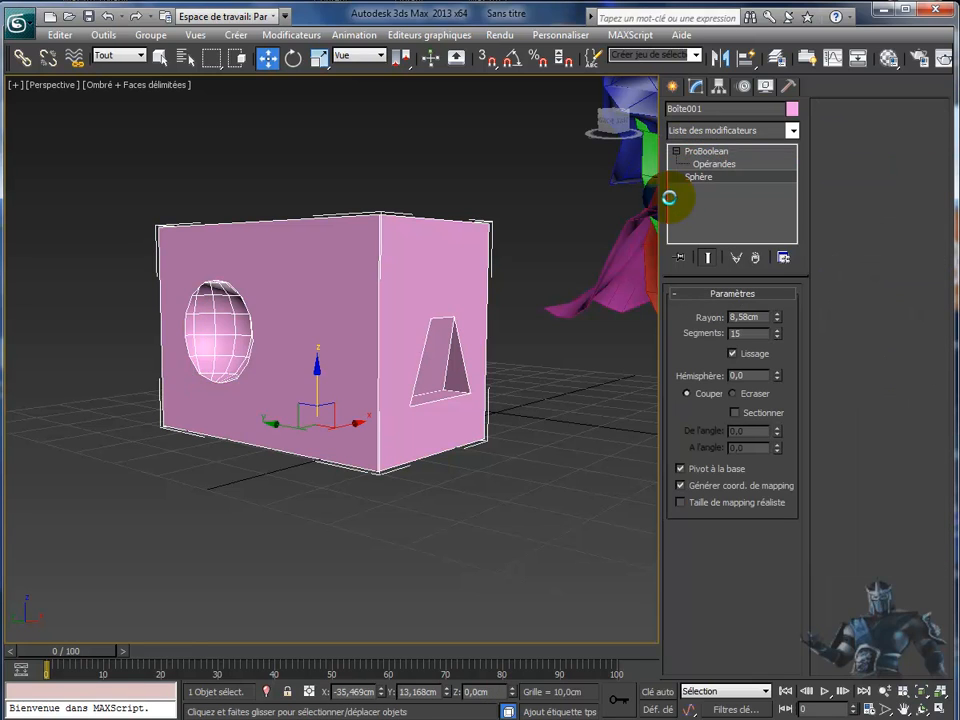
drag(318, 369, 316, 365)
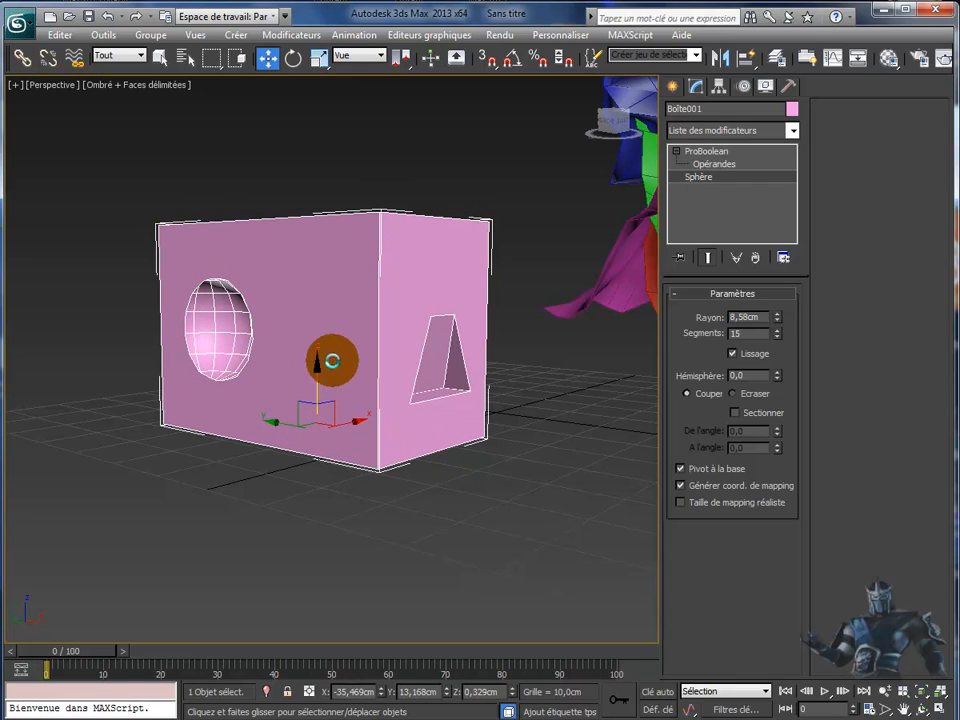
Set the sphere operand's Rayon to about 9.27 cm and its Segments to 14.
click(702, 157)
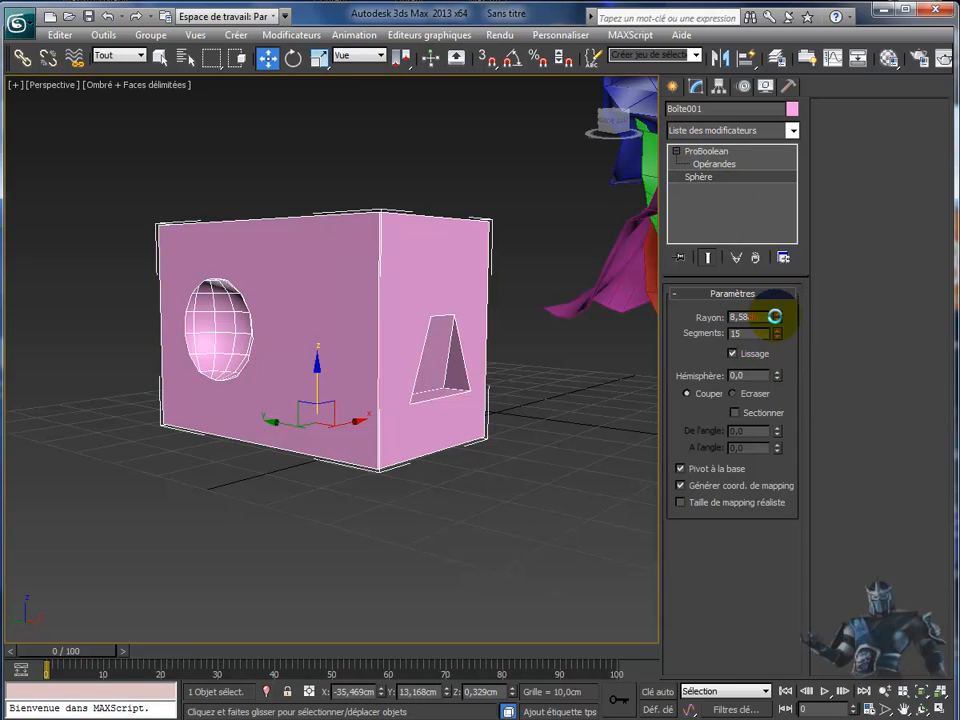
mouse_move(777, 316)
mouse_down()
mouse_move(778, 281)
mouse_move(778, 310)
mouse_up()
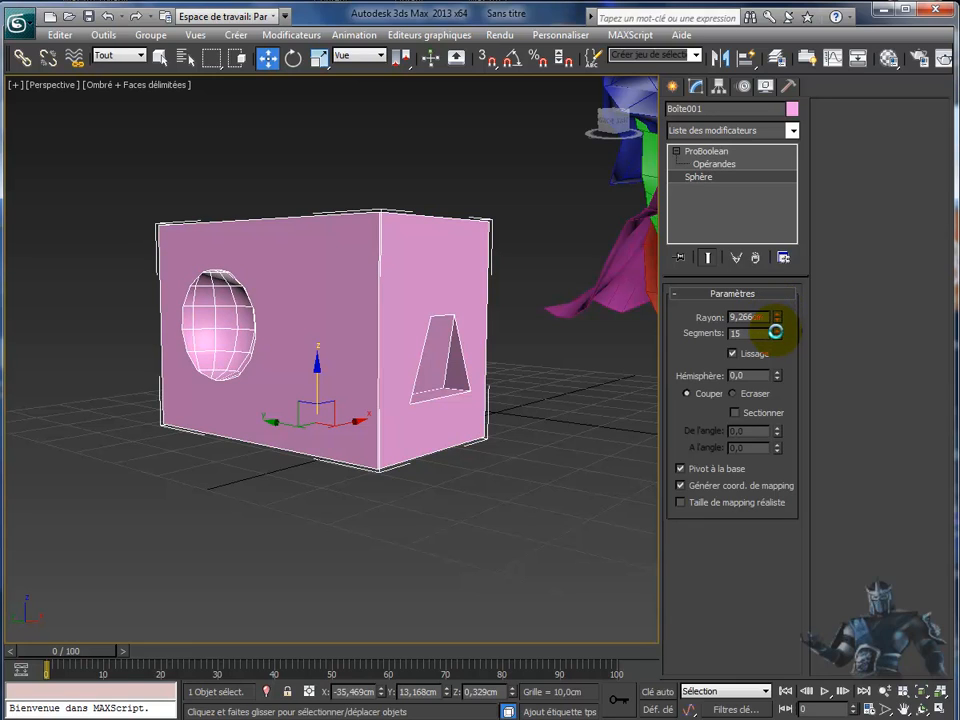
mouse_move(781, 318)
mouse_down()
mouse_move(782, 293)
mouse_move(779, 339)
mouse_up()
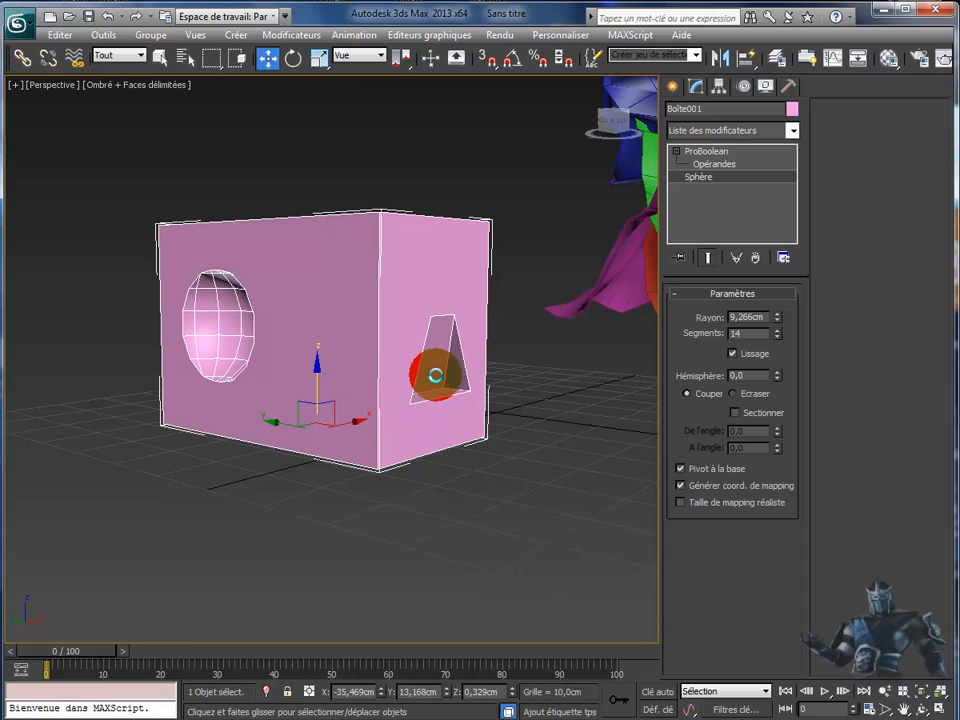
Try the sphere operand's Hémisphère value, enable Sectionner and try its De l'angle value.
click(777, 371)
drag(779, 362, 793, 401)
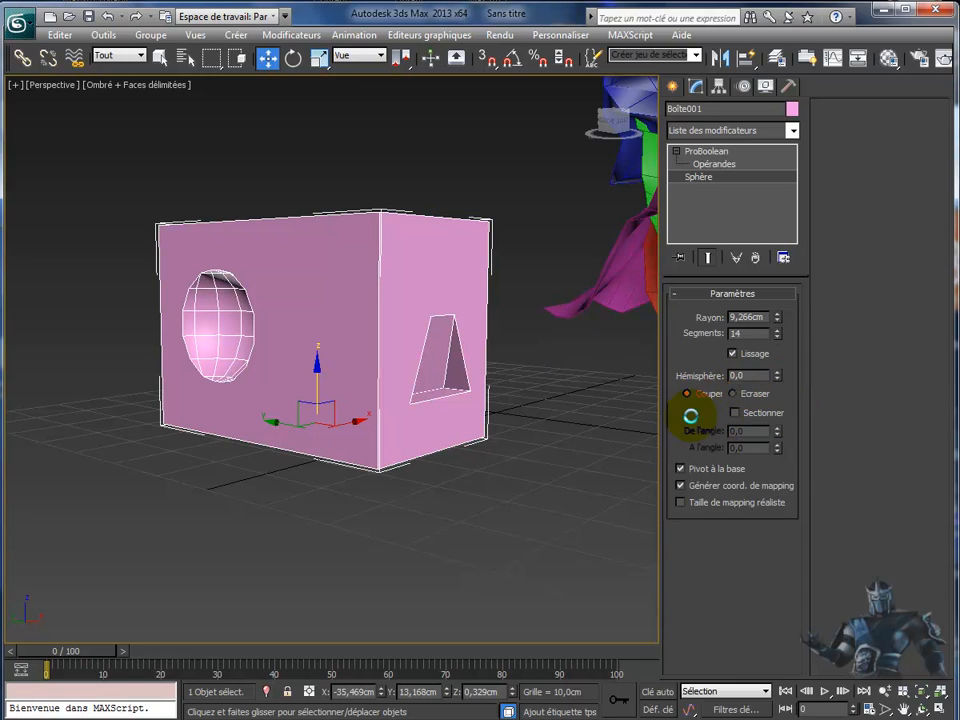
click(735, 410)
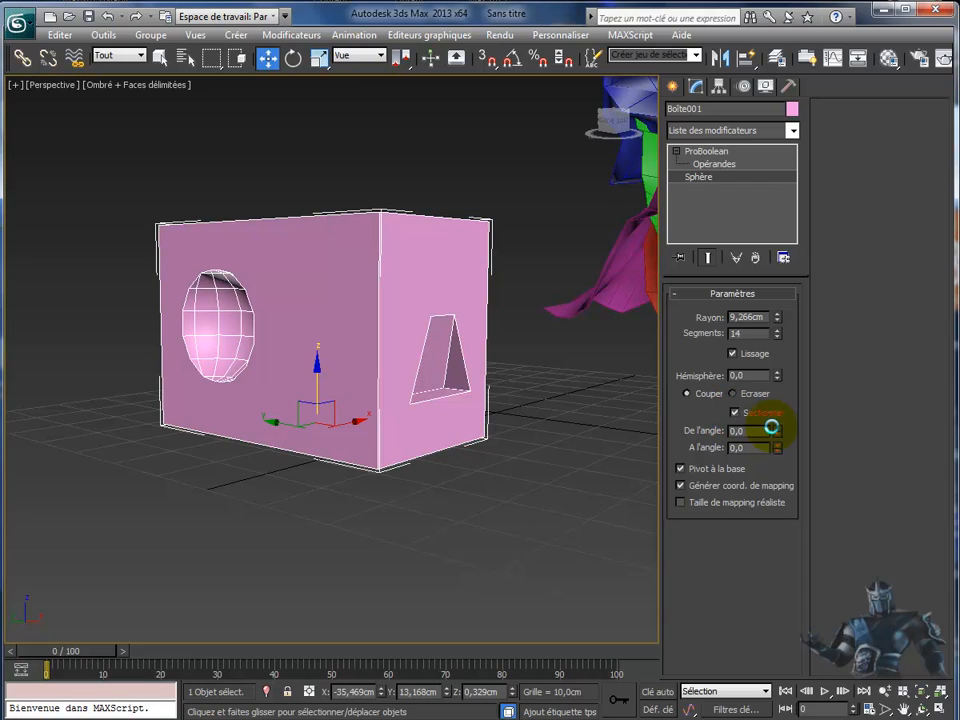
mouse_move(777, 428)
mouse_down()
mouse_move(769, 540)
mouse_move(771, 448)
mouse_up()
right_click(776, 431)
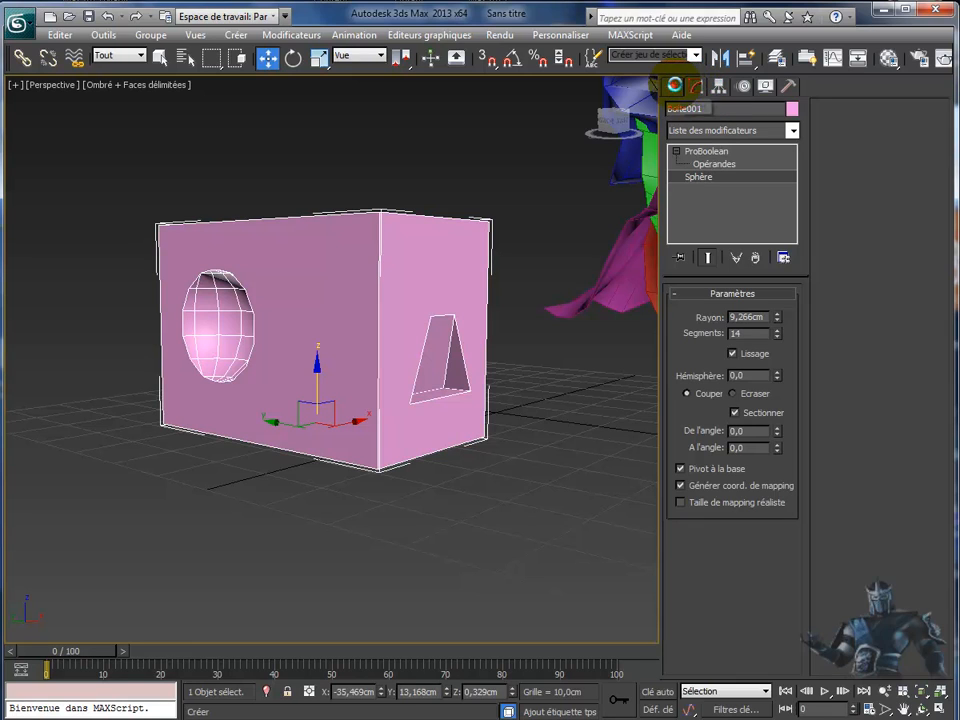
Return to the ProBoolean settings and set its Affichage to Opérandes.
click(669, 85)
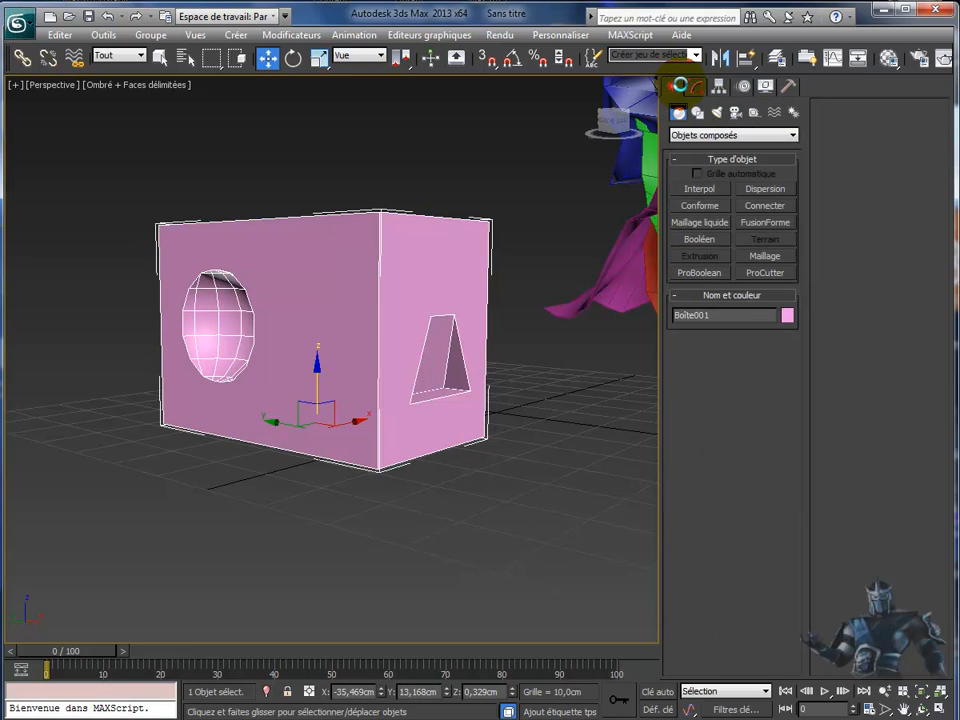
click(692, 85)
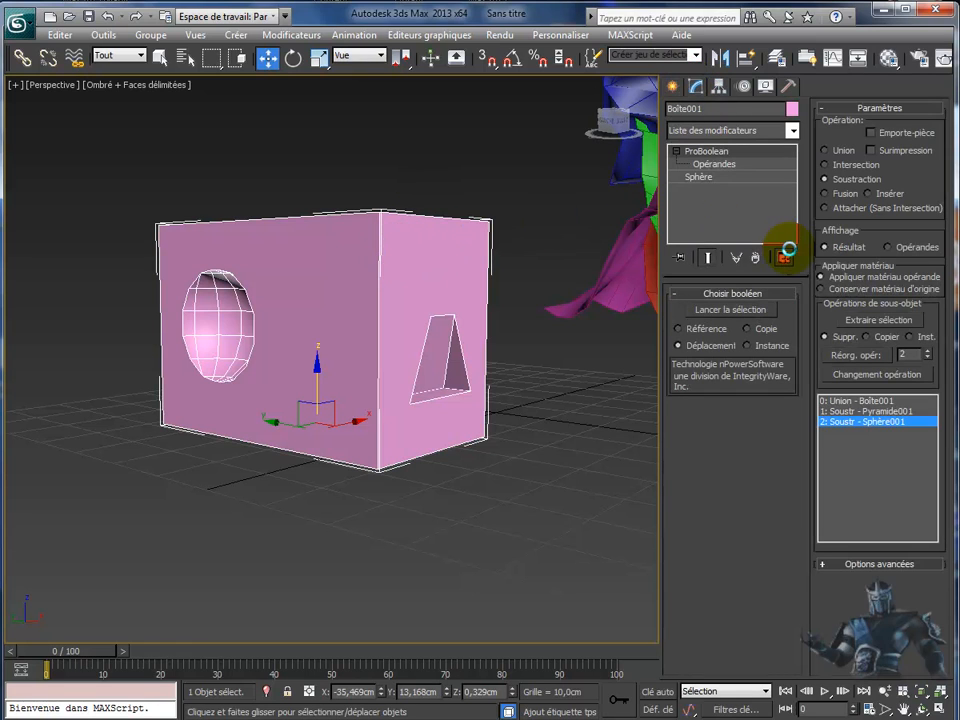
click(888, 246)
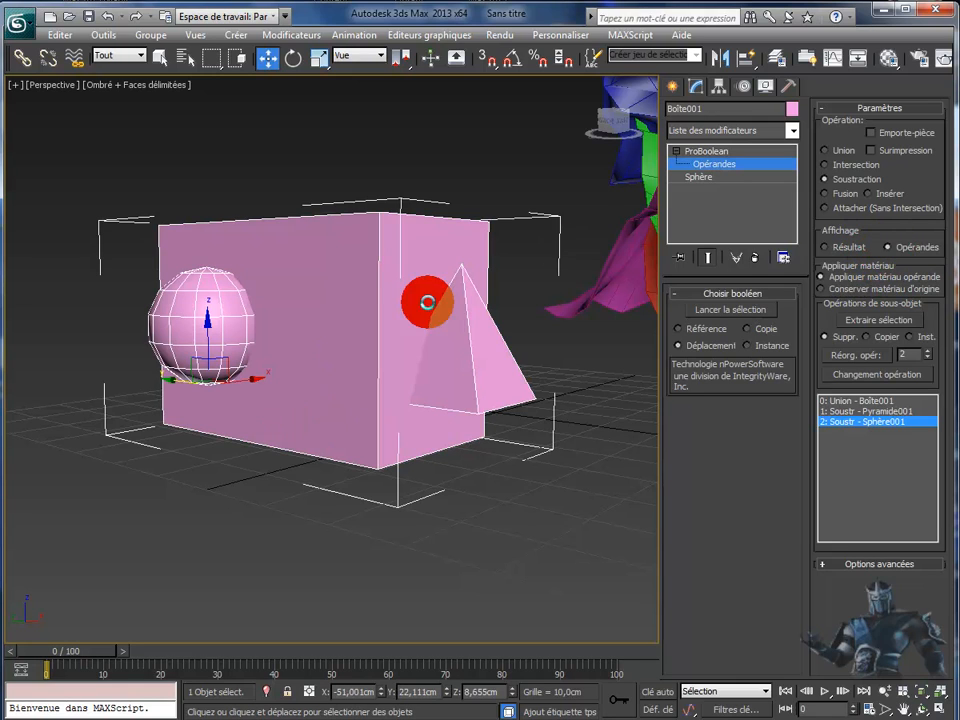
Move the sphere operand to about X -45.33 cm, Z 19.11 cm on the box's upper edge and set Affichage to Résultat.
drag(207, 320, 209, 254)
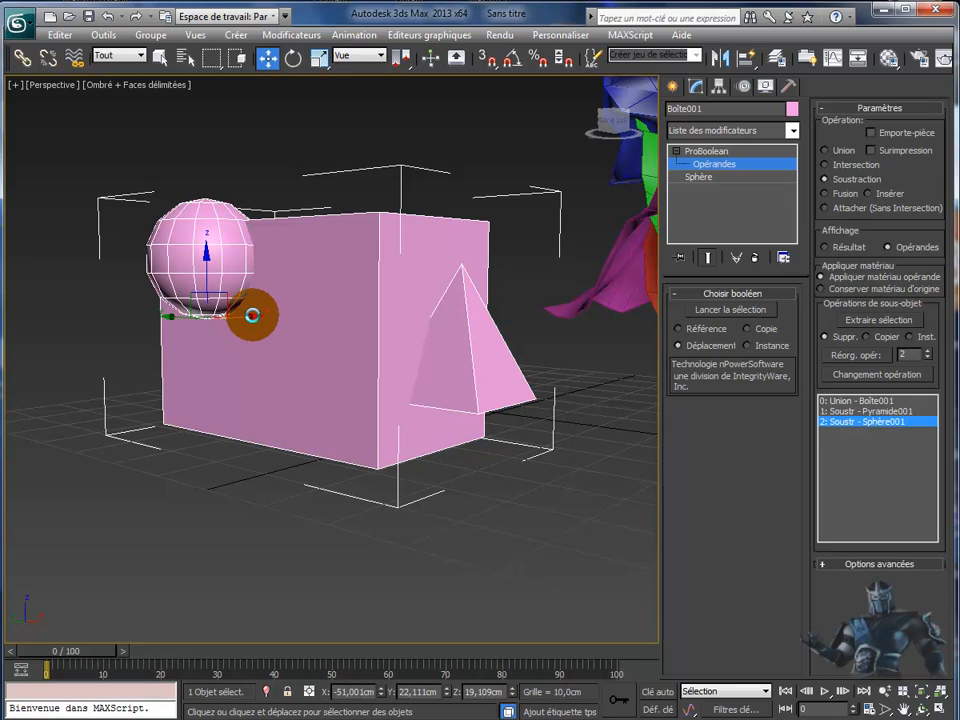
drag(262, 313, 280, 311)
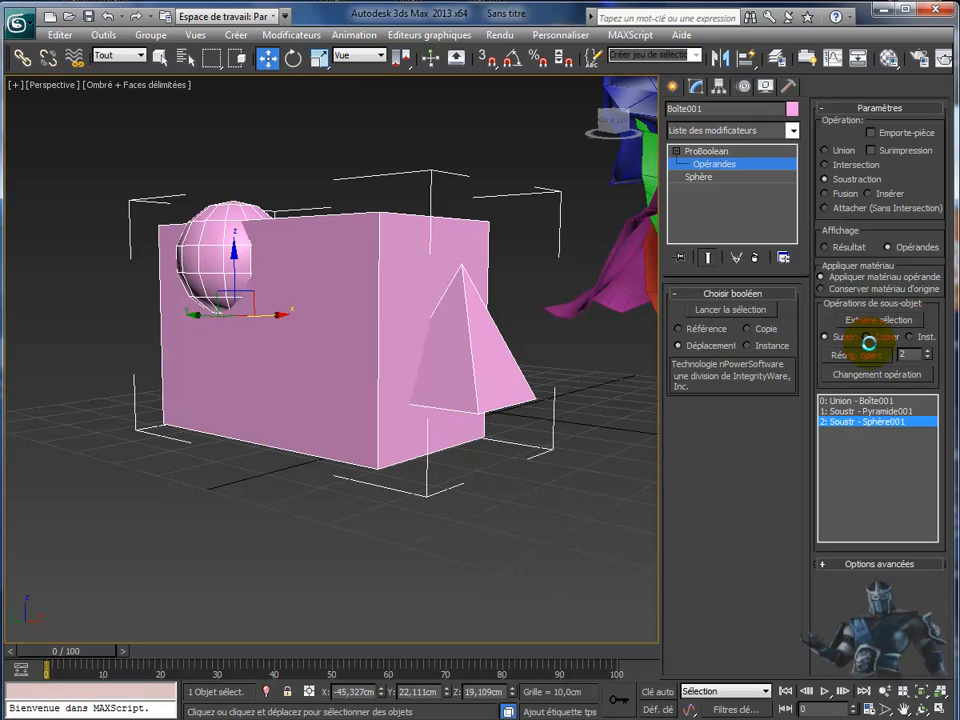
click(824, 247)
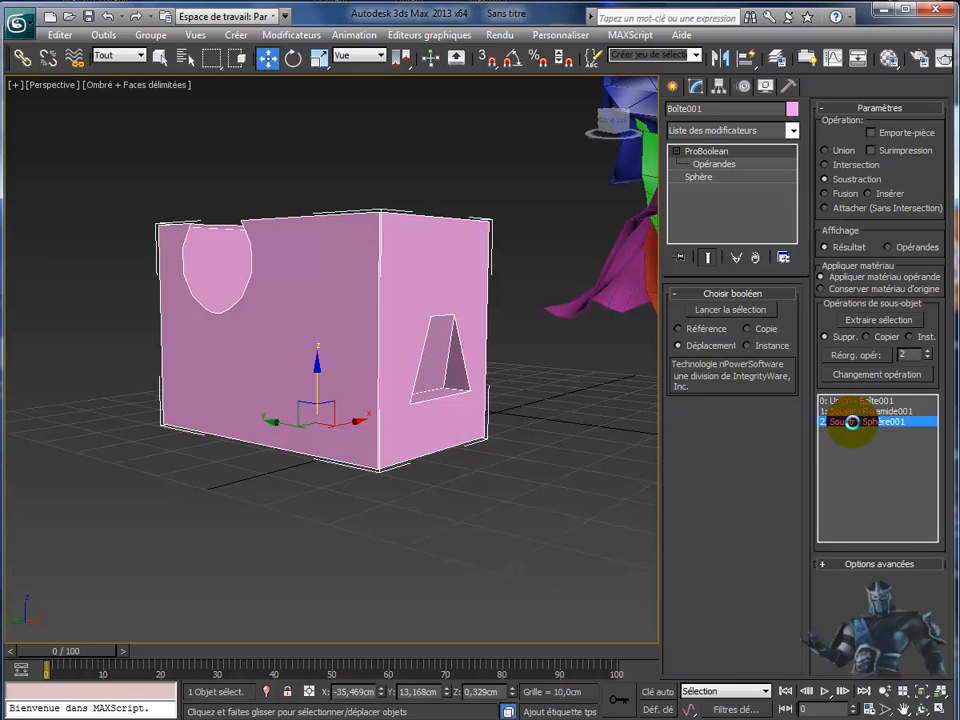
Review the sphere operand's parameters beneath the ProBoolean and return to the compound object's settings.
click(703, 175)
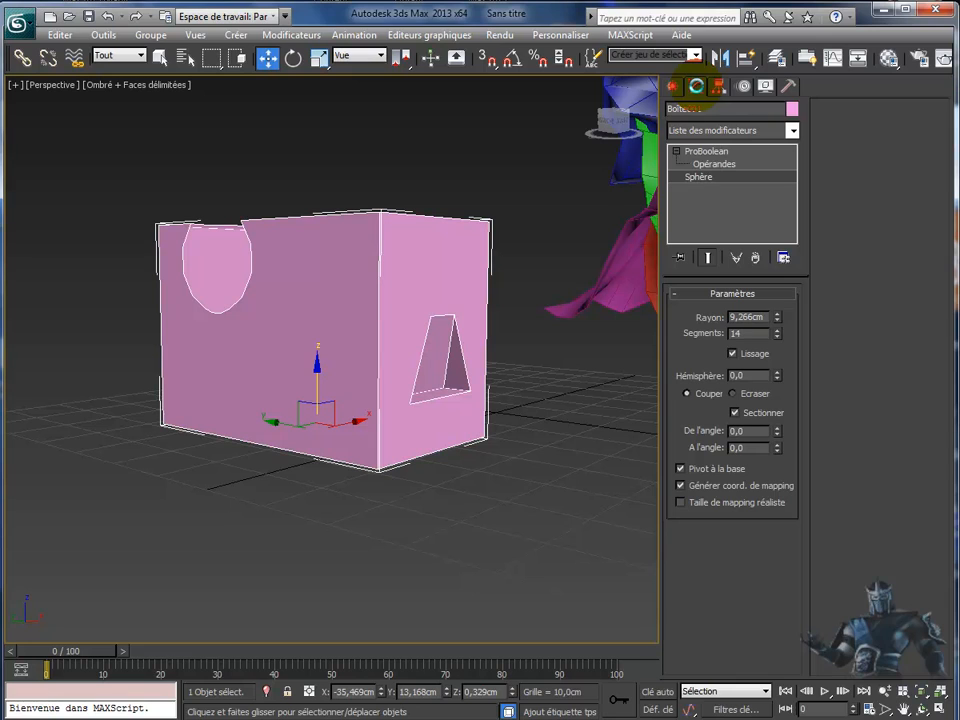
click(703, 163)
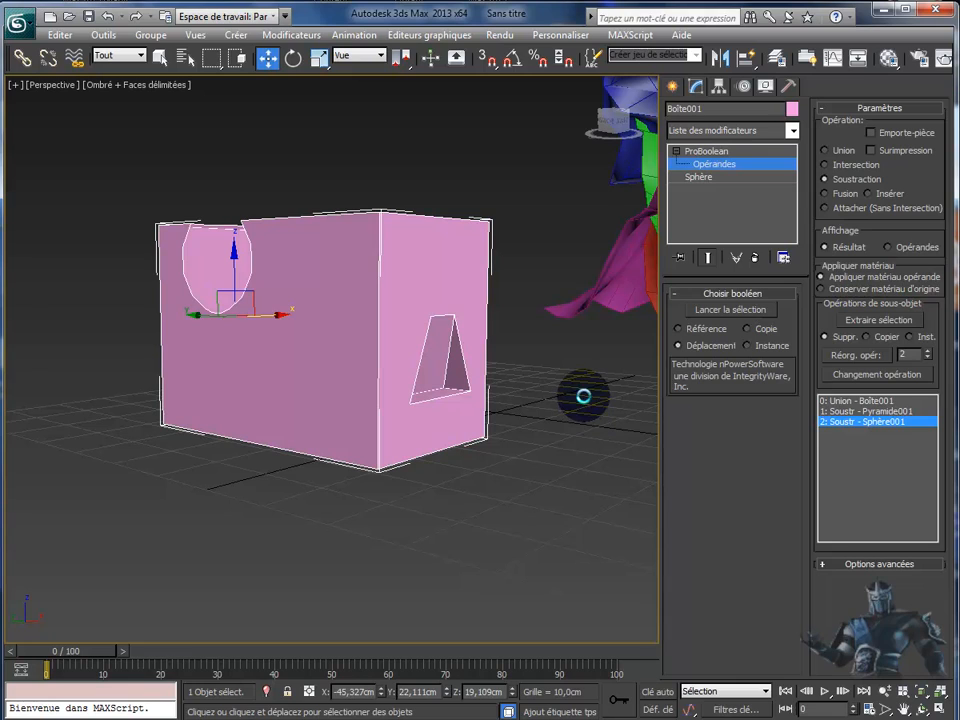
click(704, 166)
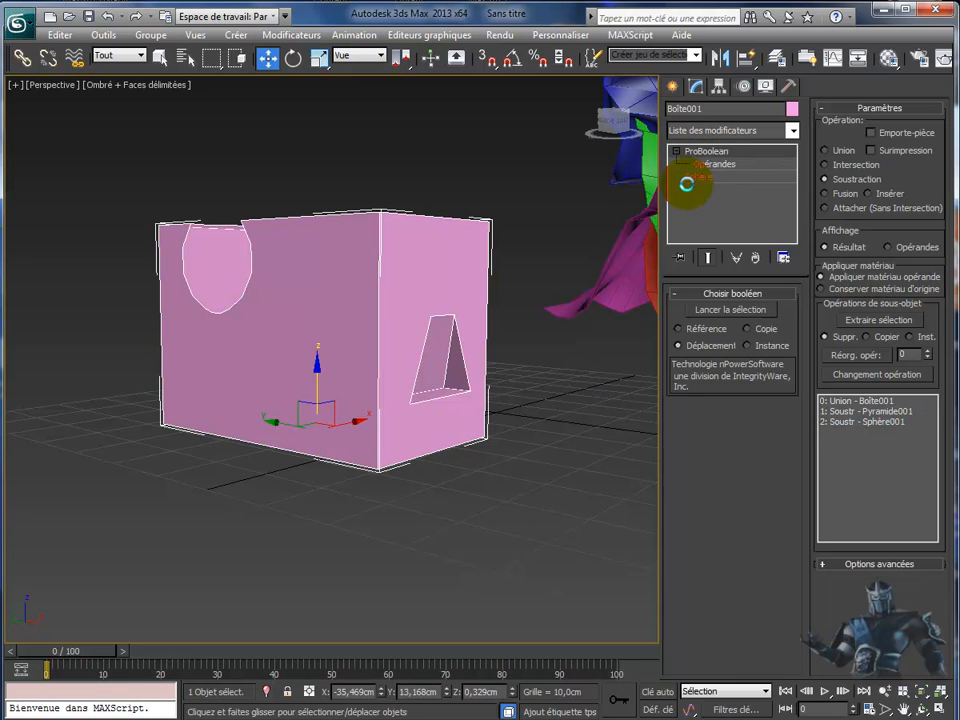
Turn the magenta noise-deformed plane near the red sphere into a ProCutter compound object.
click(620, 266)
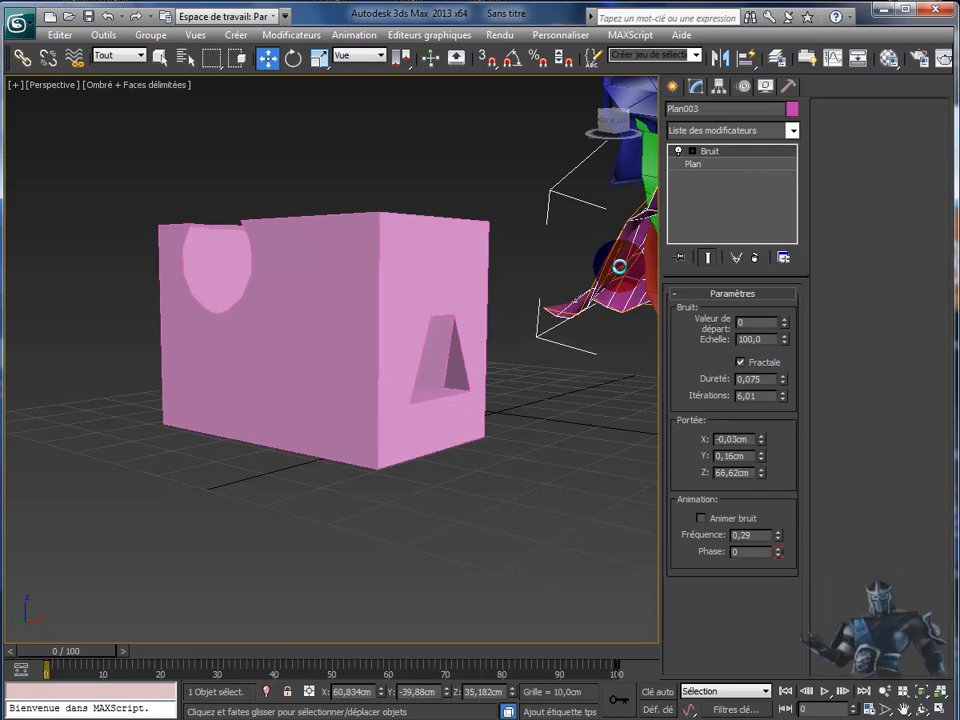
key(z)
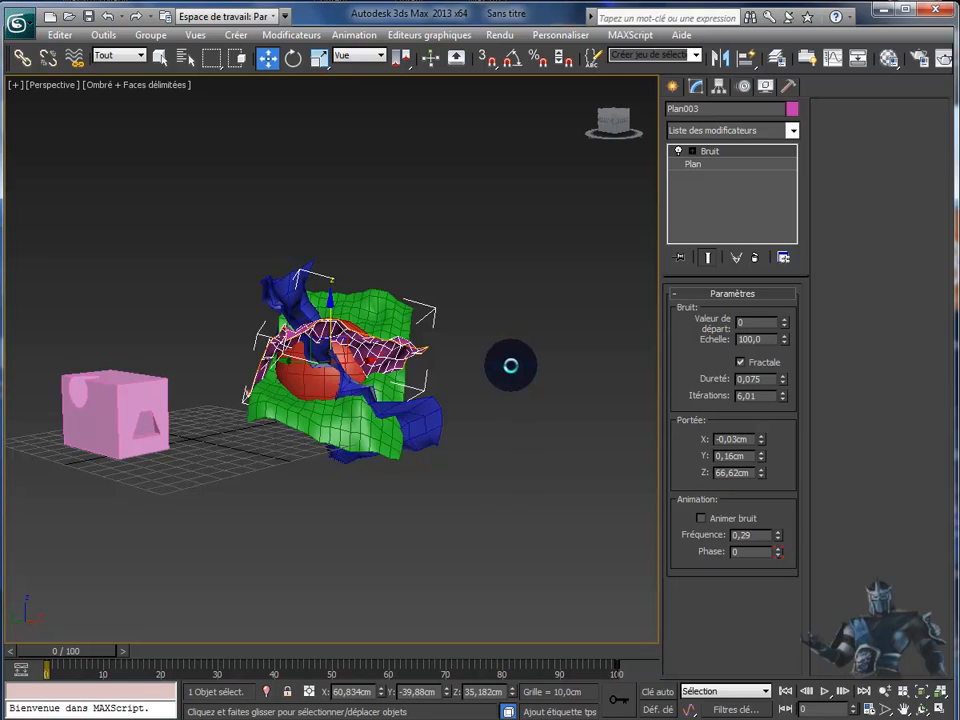
middle_drag(508, 364, 531, 366)
scroll(531, 366, up, 2)
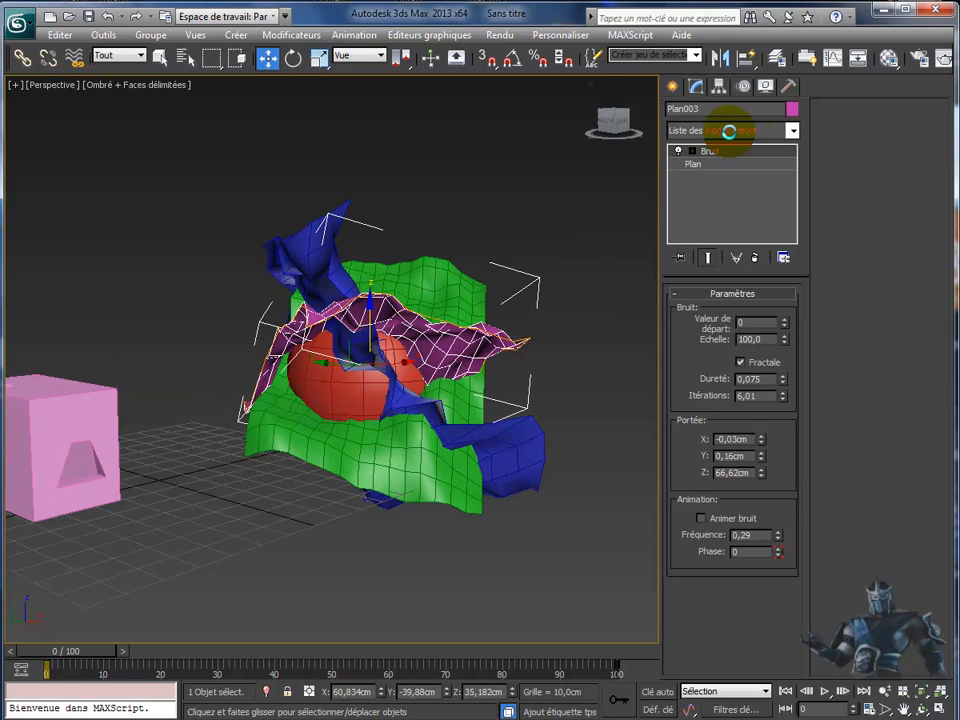
click(672, 86)
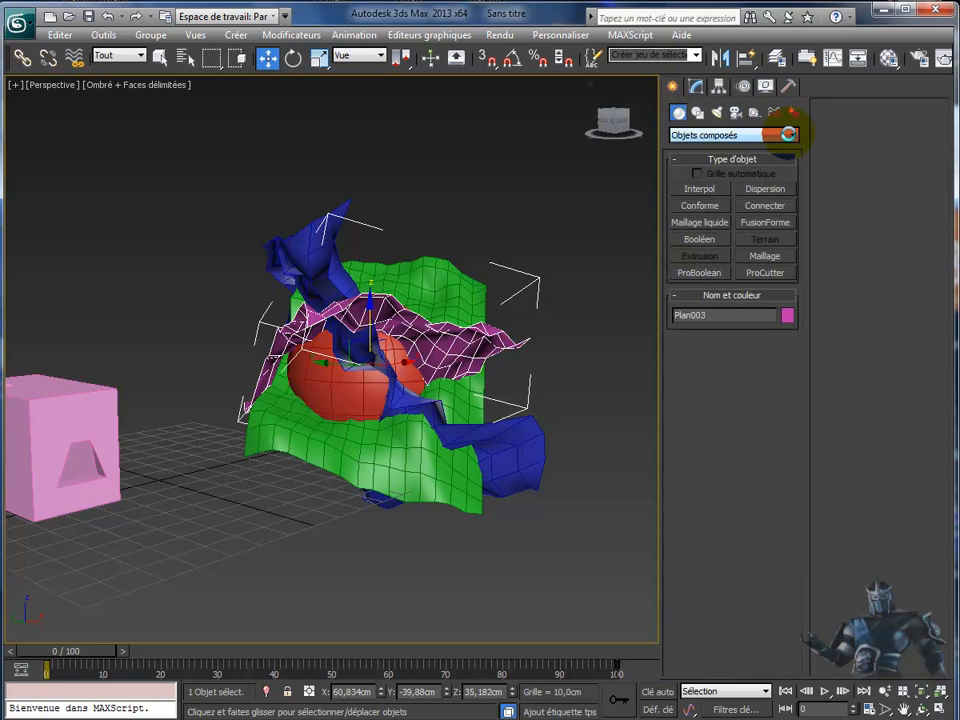
click(789, 134)
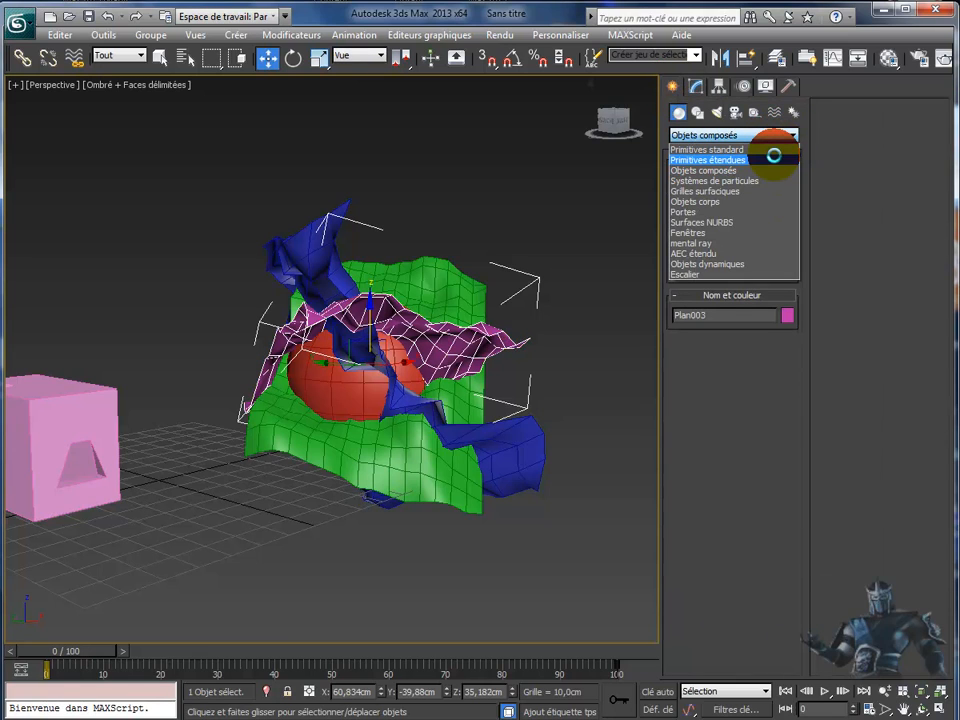
click(765, 169)
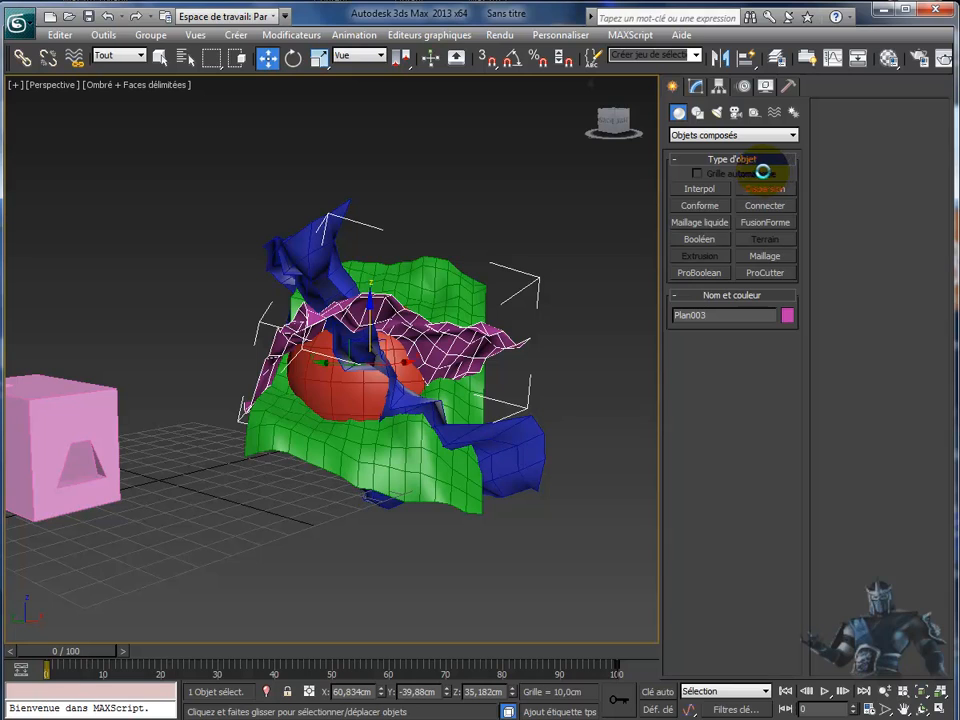
click(766, 272)
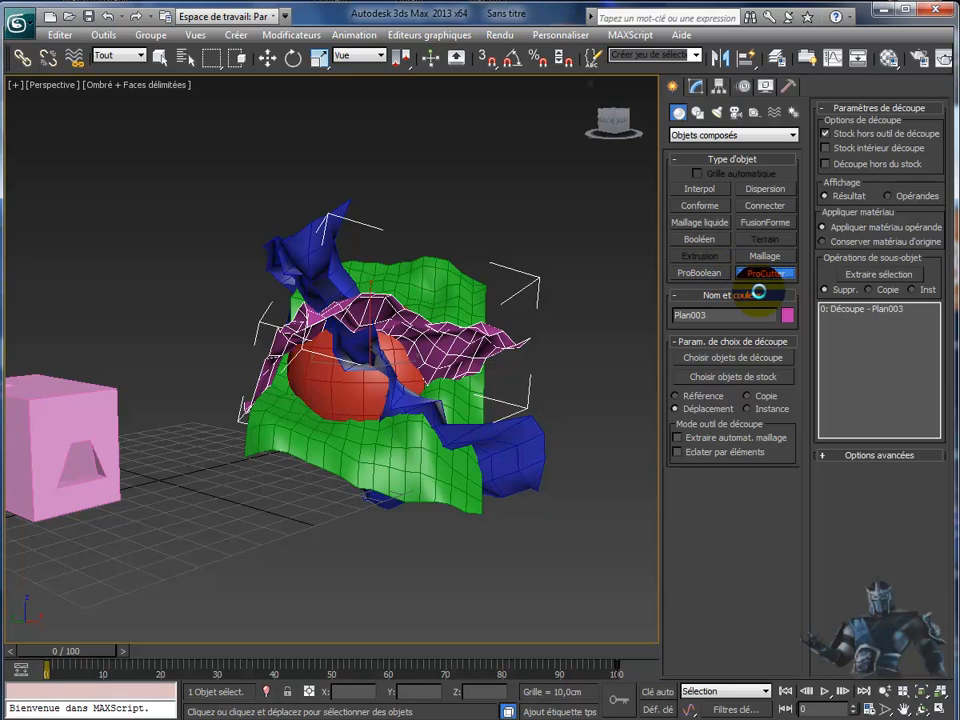
Add the red sphere to the ProCutter as its stock object.
click(851, 310)
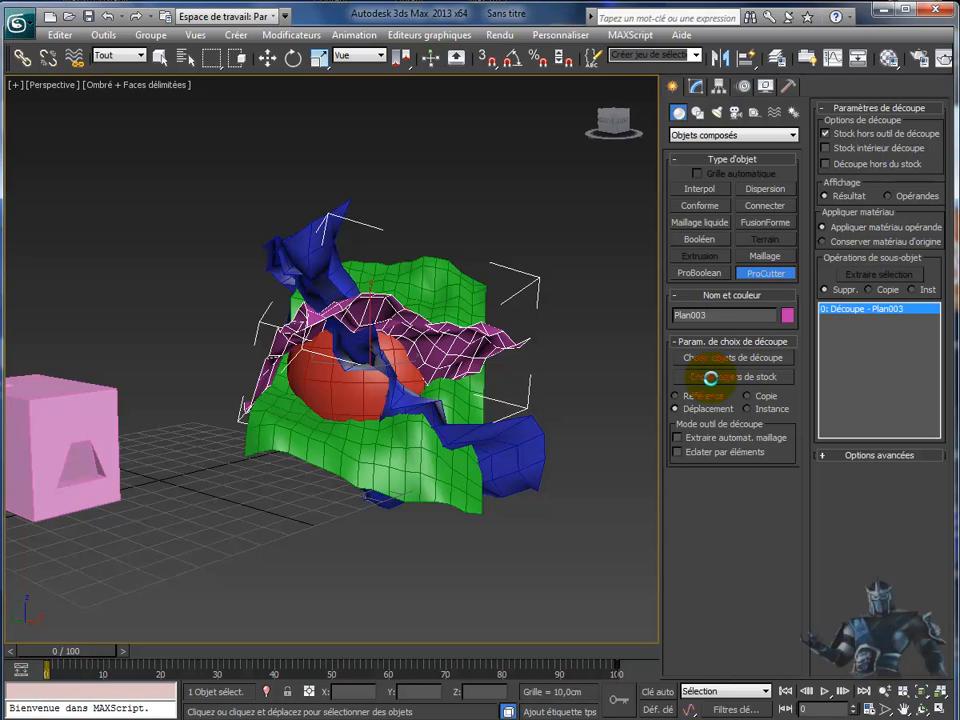
click(710, 377)
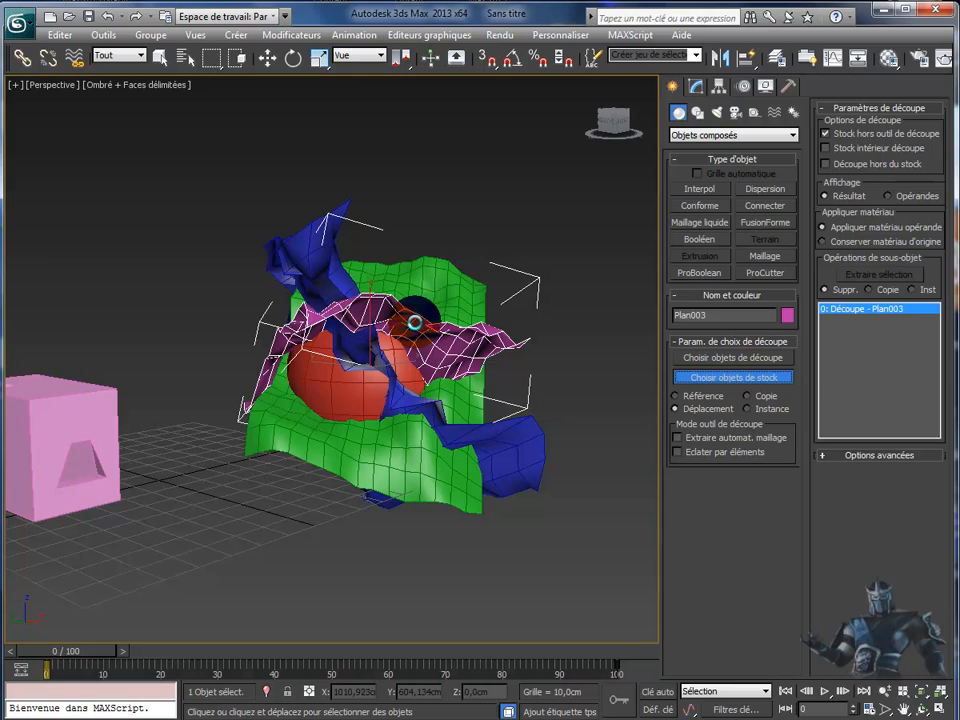
click(414, 324)
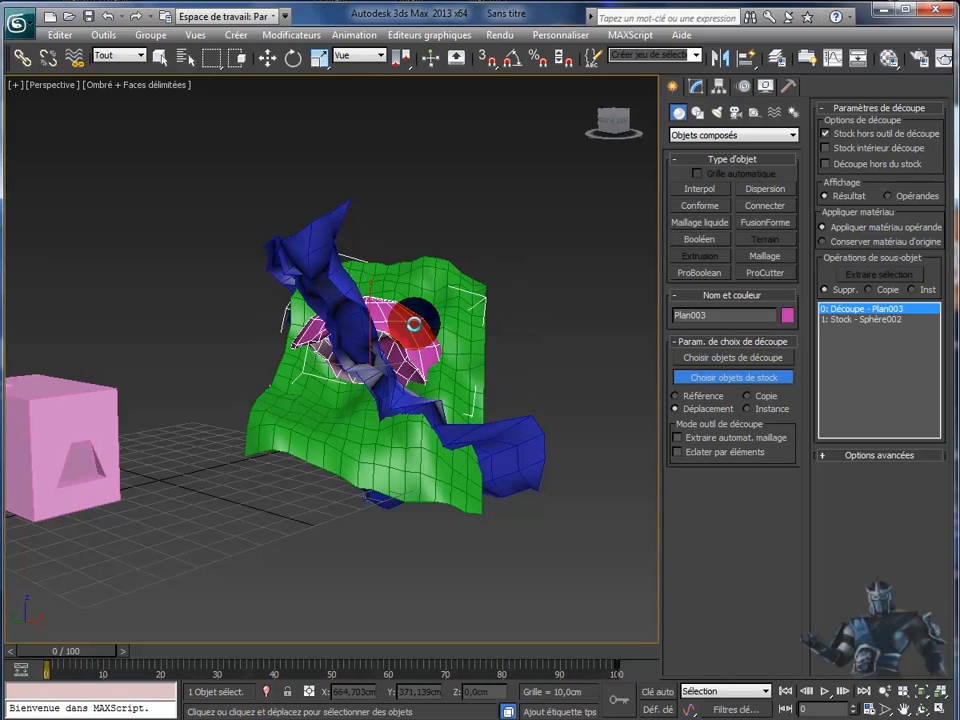
Add the blue and green deformed planes to the ProCutter as additional cutter objects.
mouse_move(543, 362)
alt+middle_down()
mouse_move(579, 339)
mouse_move(611, 279)
mouse_move(560, 364)
alt+middle_up()
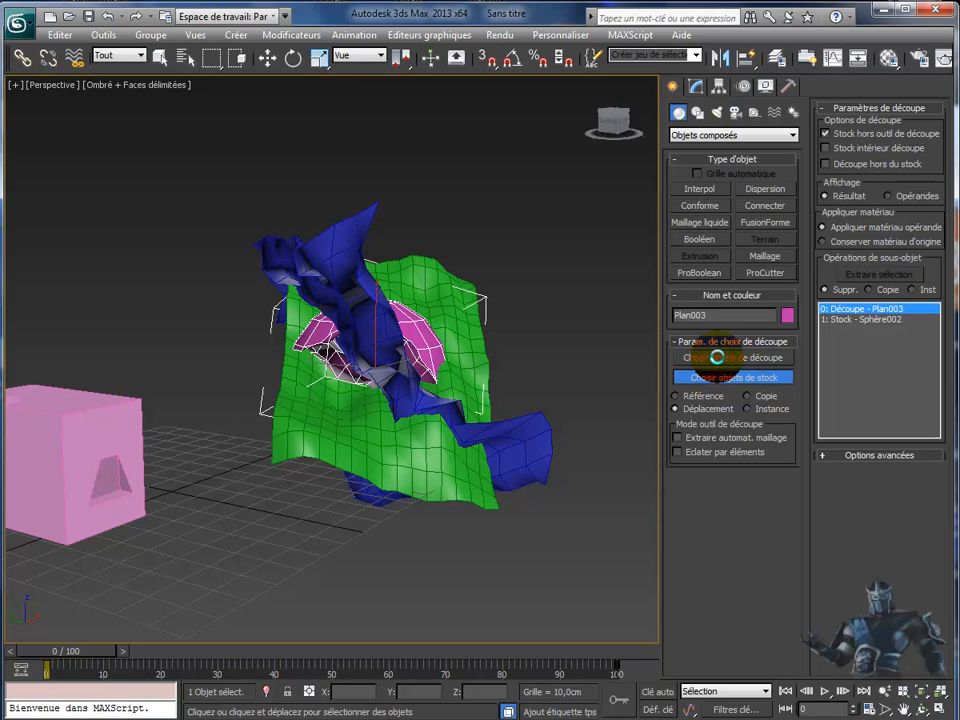
click(717, 357)
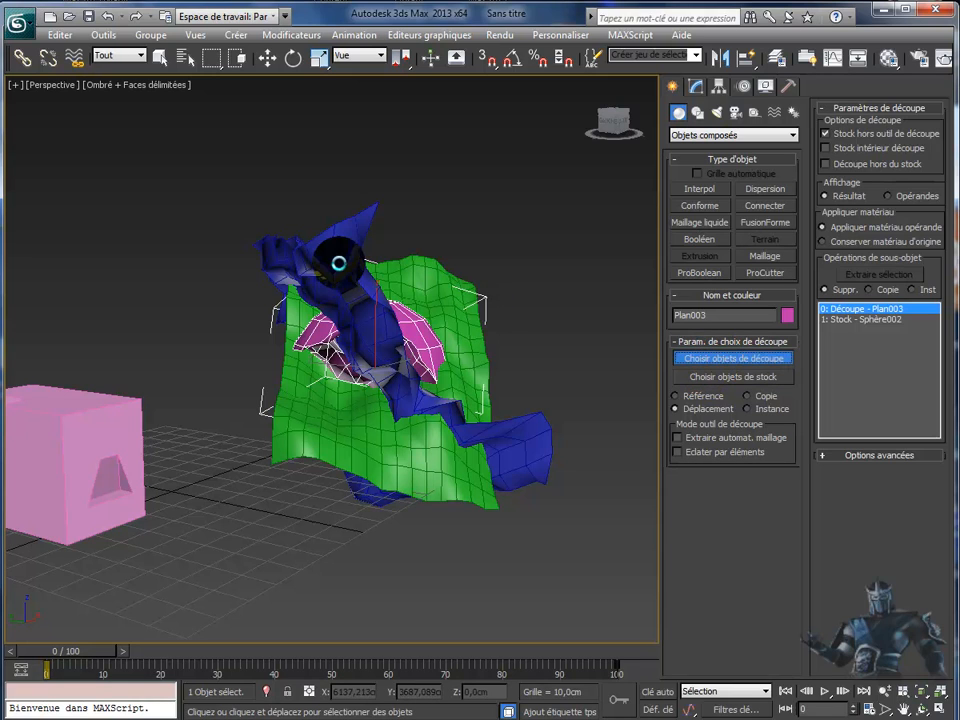
click(338, 263)
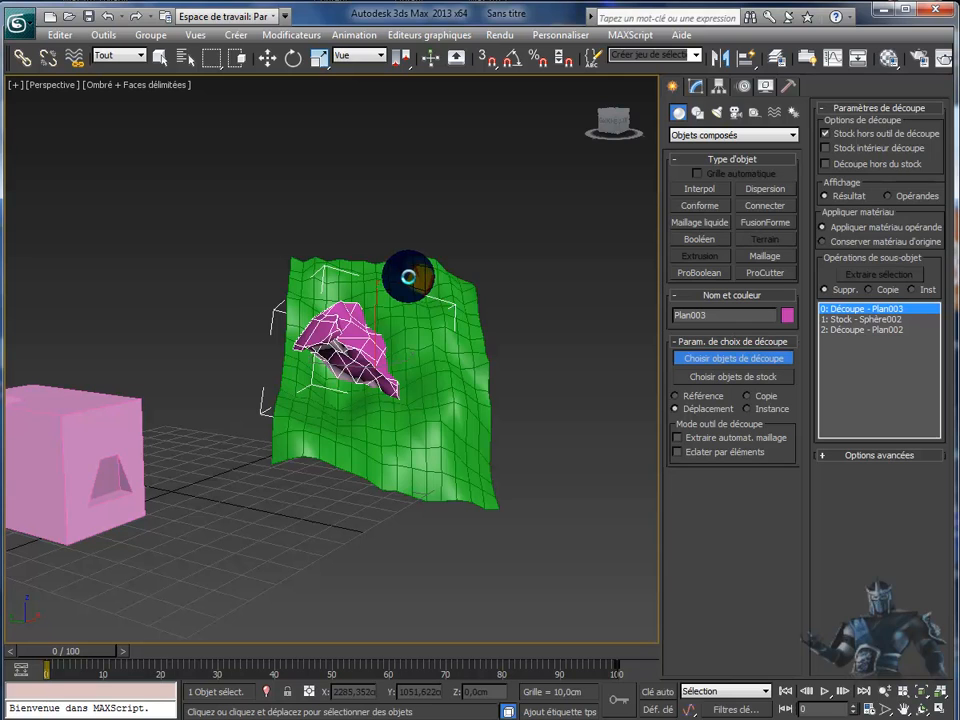
click(408, 277)
alt+middle_drag(482, 391, 486, 428)
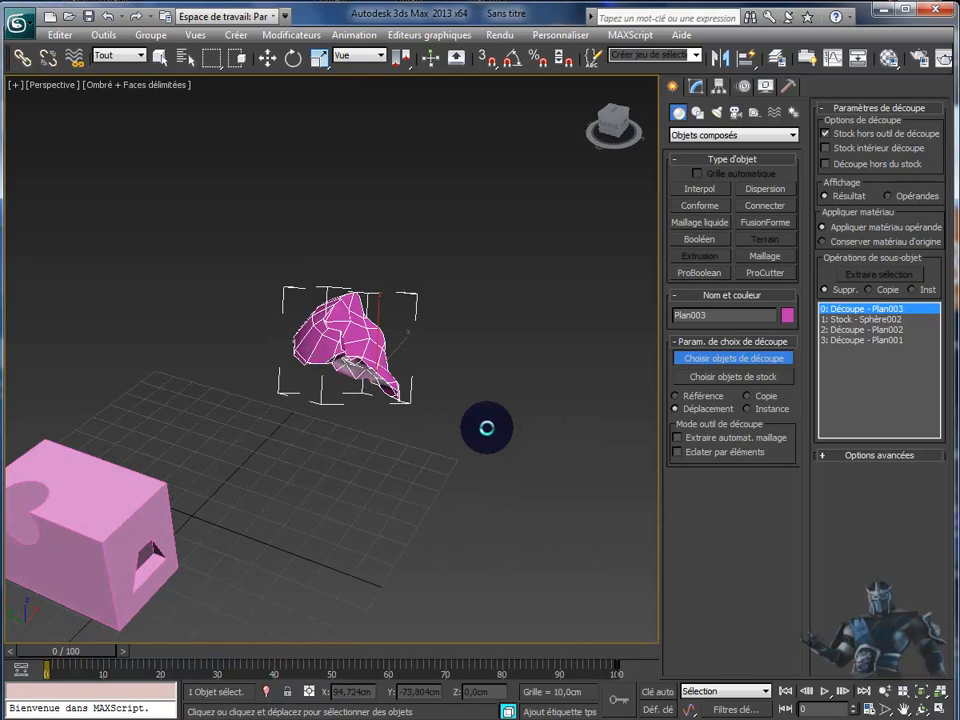
Enable the Stock intérieur découpe and Découpe hors du stock cutting options for the ProCutter.
click(825, 147)
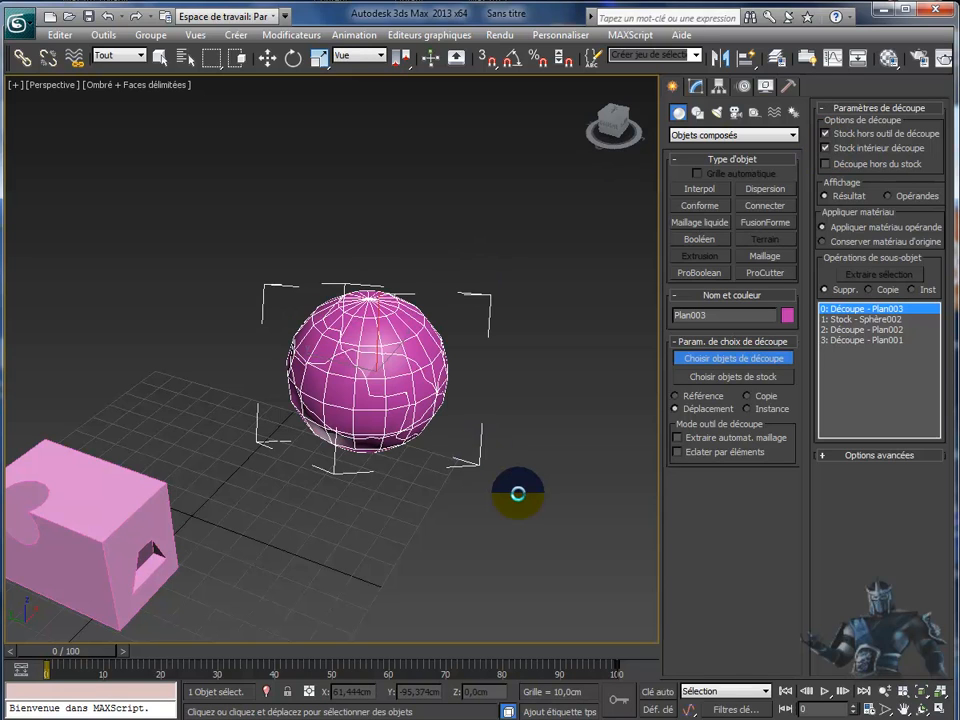
alt+middle_drag(518, 493, 499, 455)
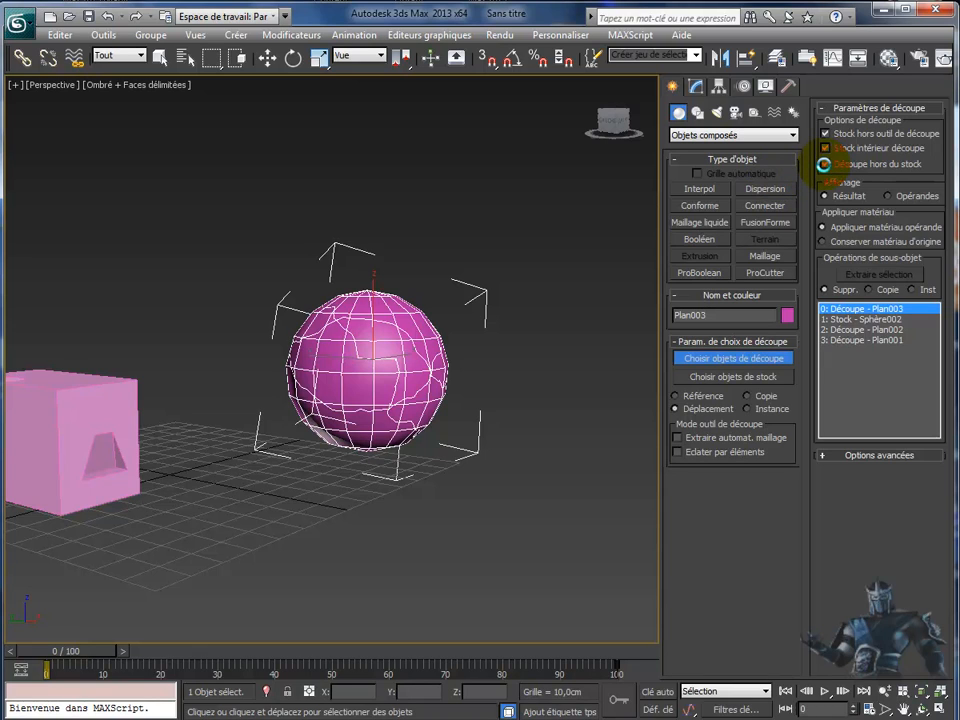
click(824, 164)
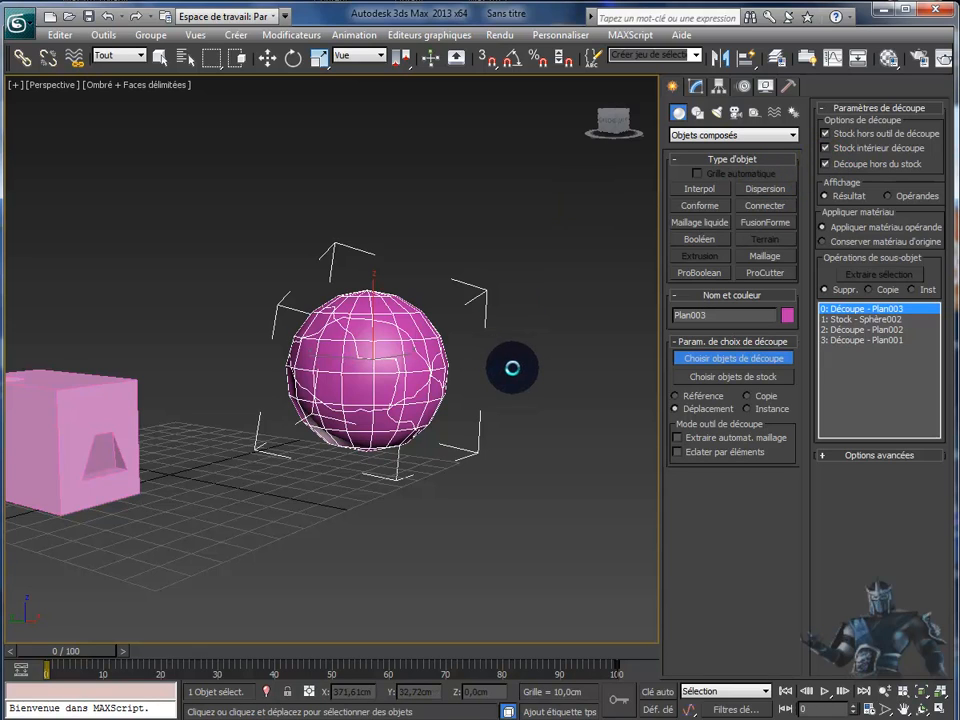
Finish the ProCutter operation and convert the cut sphere to an editable polygon.
right_click(409, 343)
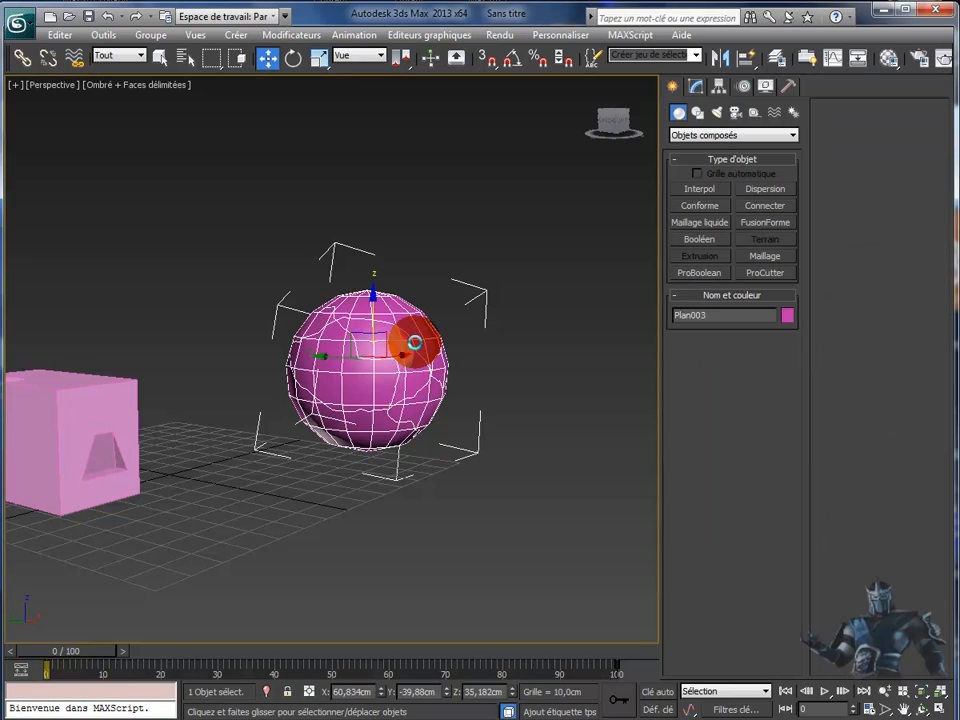
right_click(411, 332)
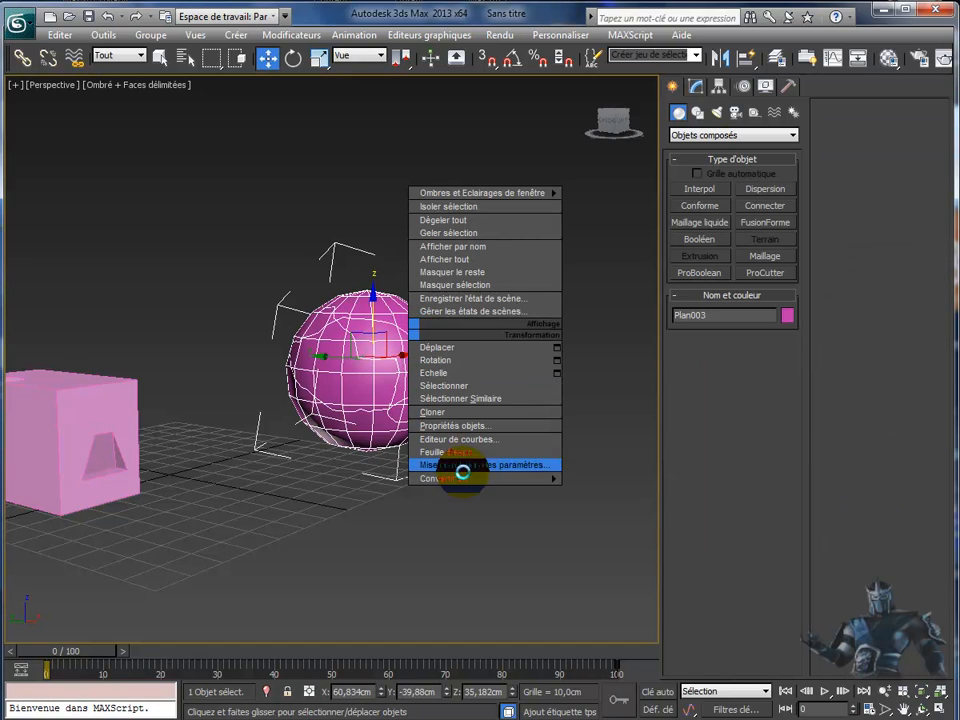
mouse_move(499, 477)
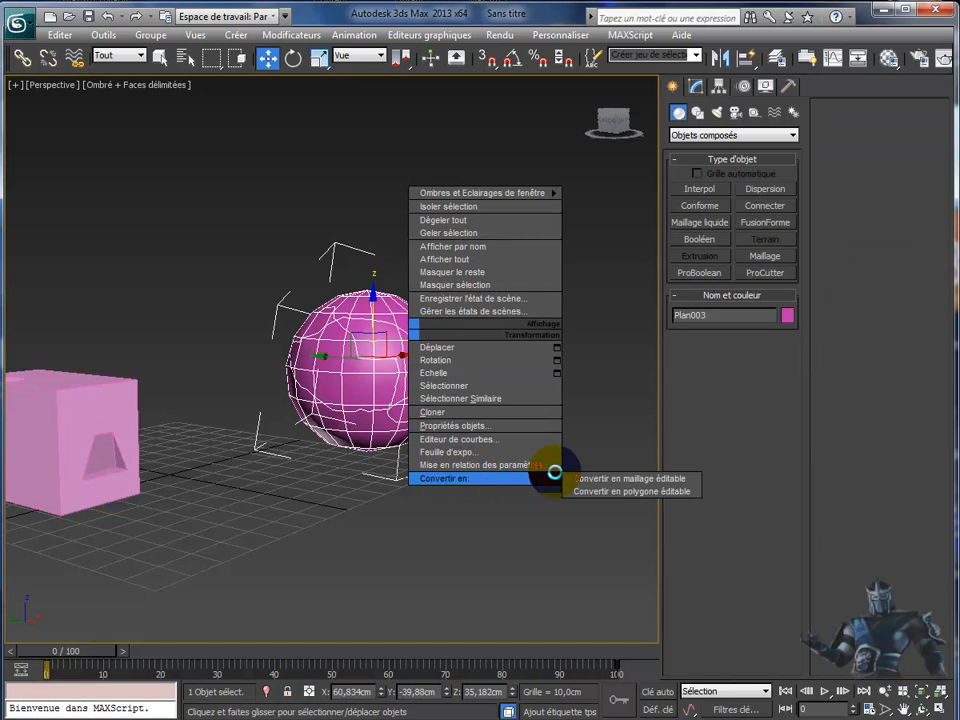
click(624, 491)
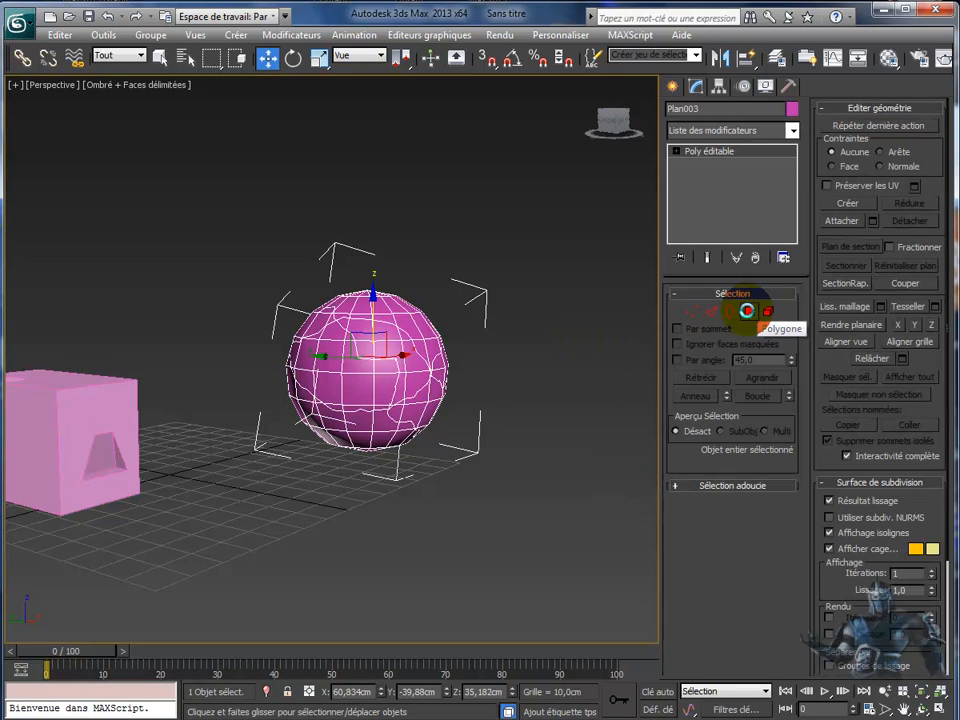
Try selecting single polygons on the converted sphere at the Polygone sub-object level.
click(749, 311)
key(ctrl+a)
click(385, 312)
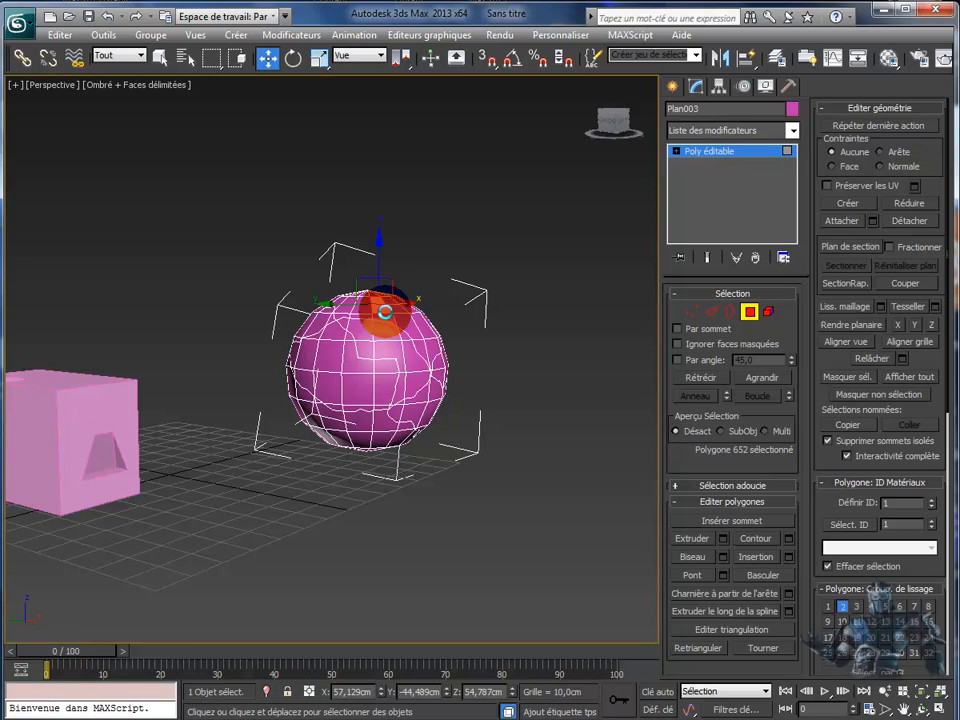
click(410, 322)
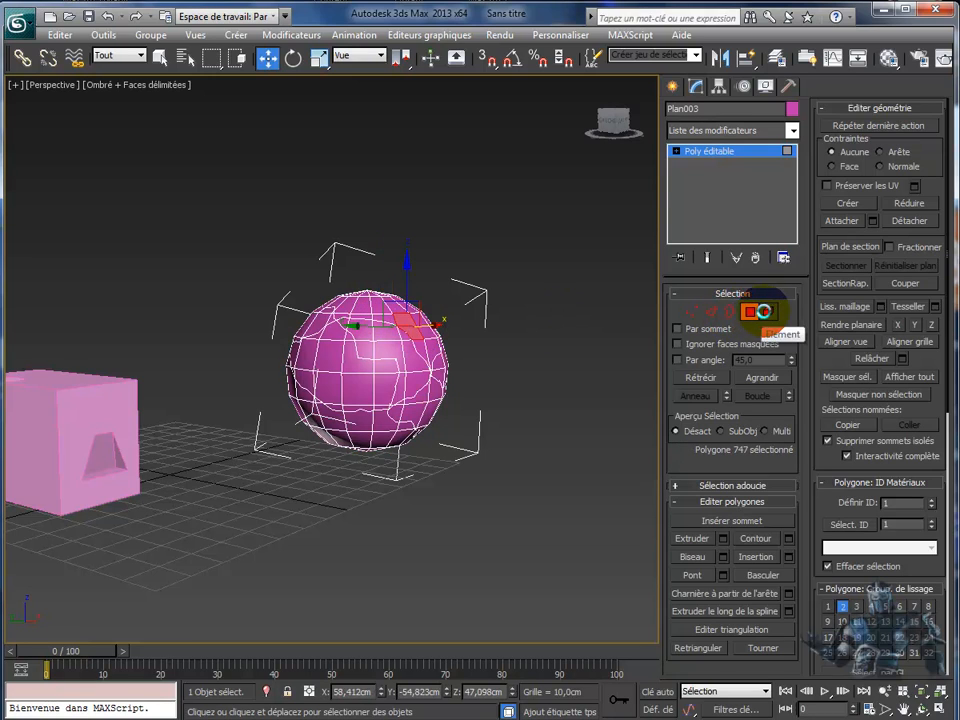
Work at the Elément sub-object level and raise the sphere's top fragment about 30 cm along Z.
click(742, 309)
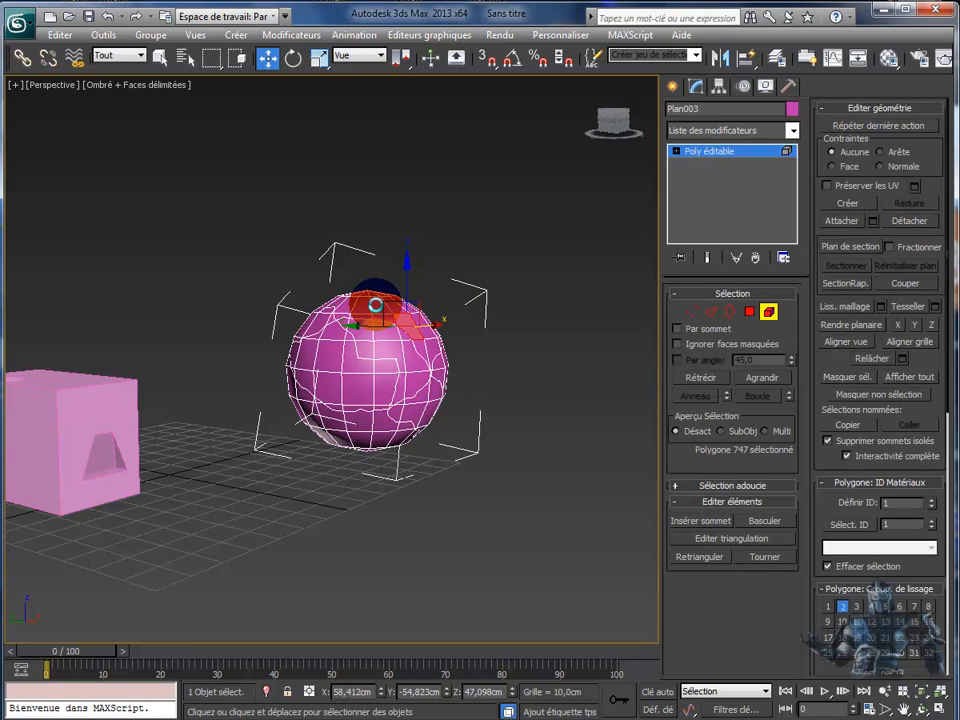
click(375, 305)
drag(375, 305, 389, 181)
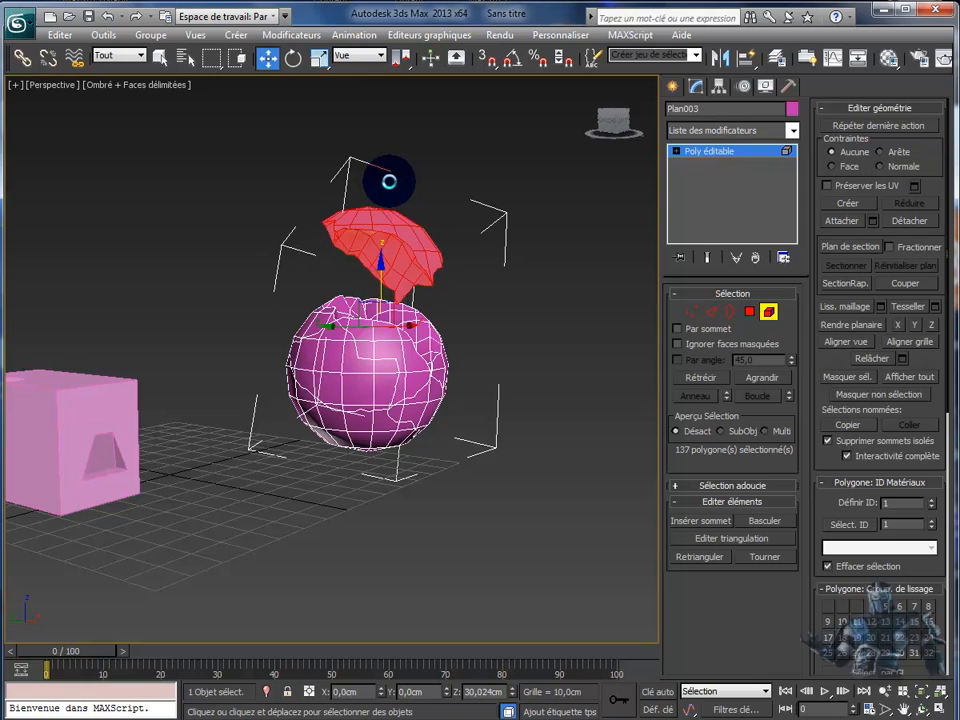
Lower the large front fragment of the sphere about 44 cm along Z.
click(391, 345)
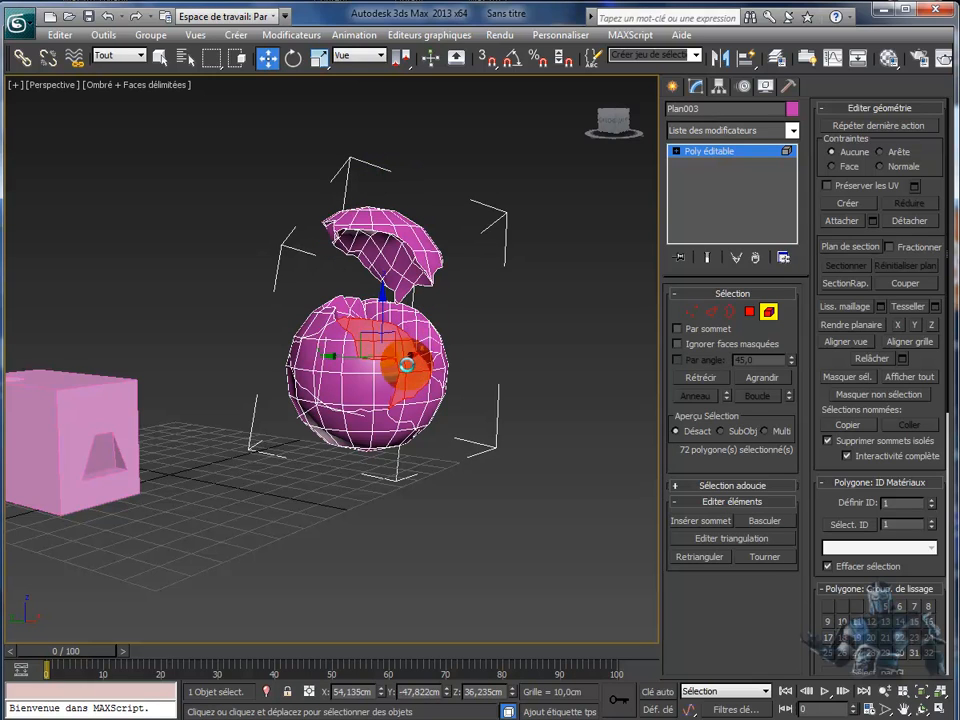
click(326, 354)
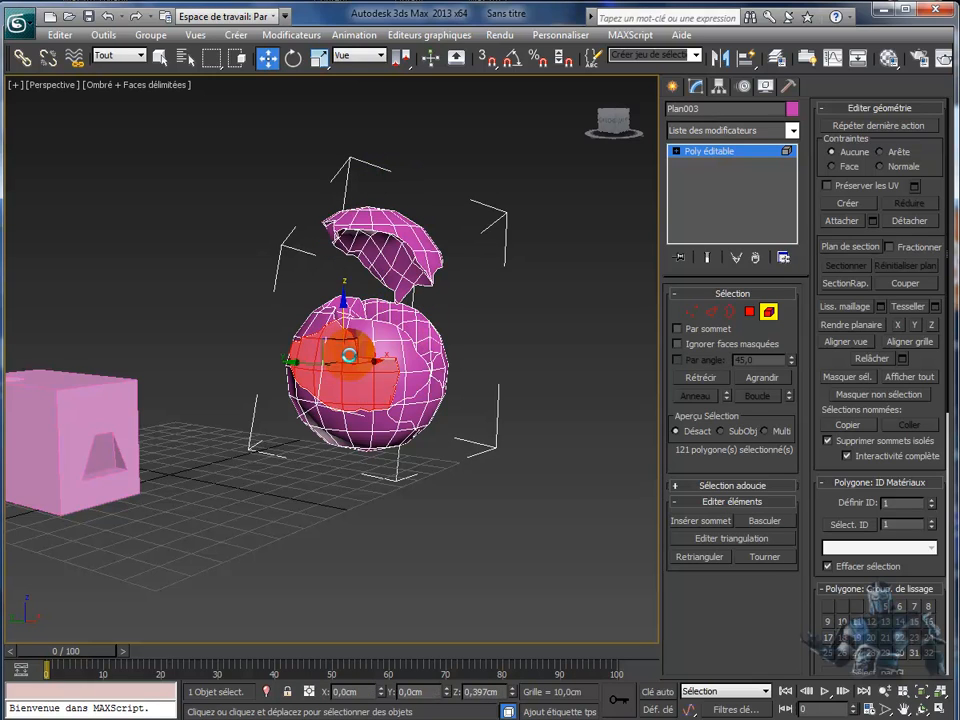
drag(353, 356, 221, 454)
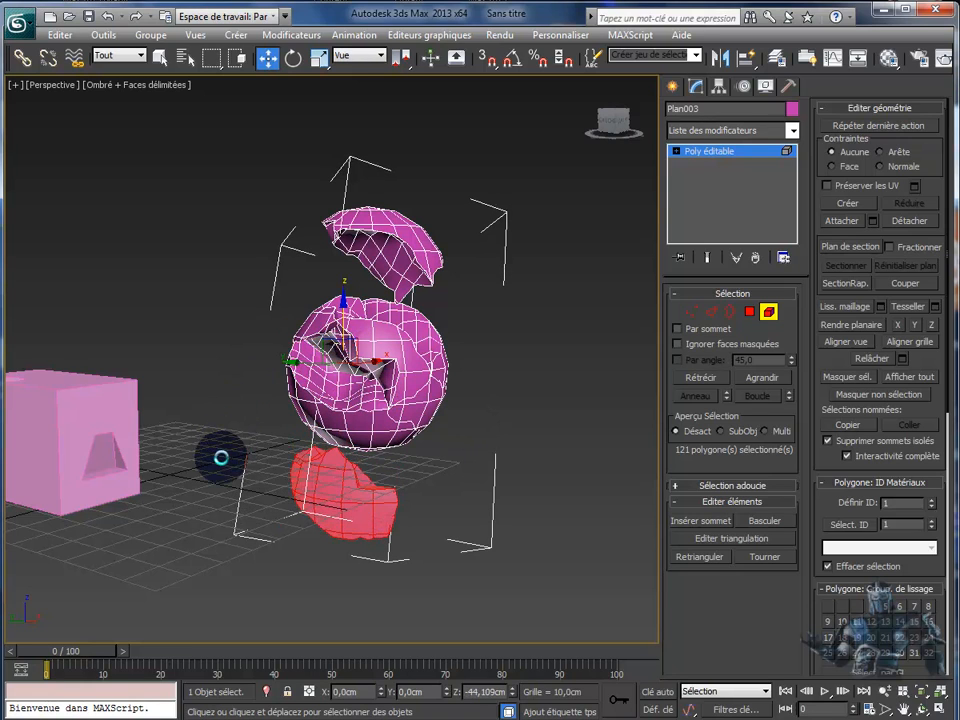
Pull the sphere's right inner fragment outward along X and move the upper-left fragment about 66 cm along negative X.
click(388, 345)
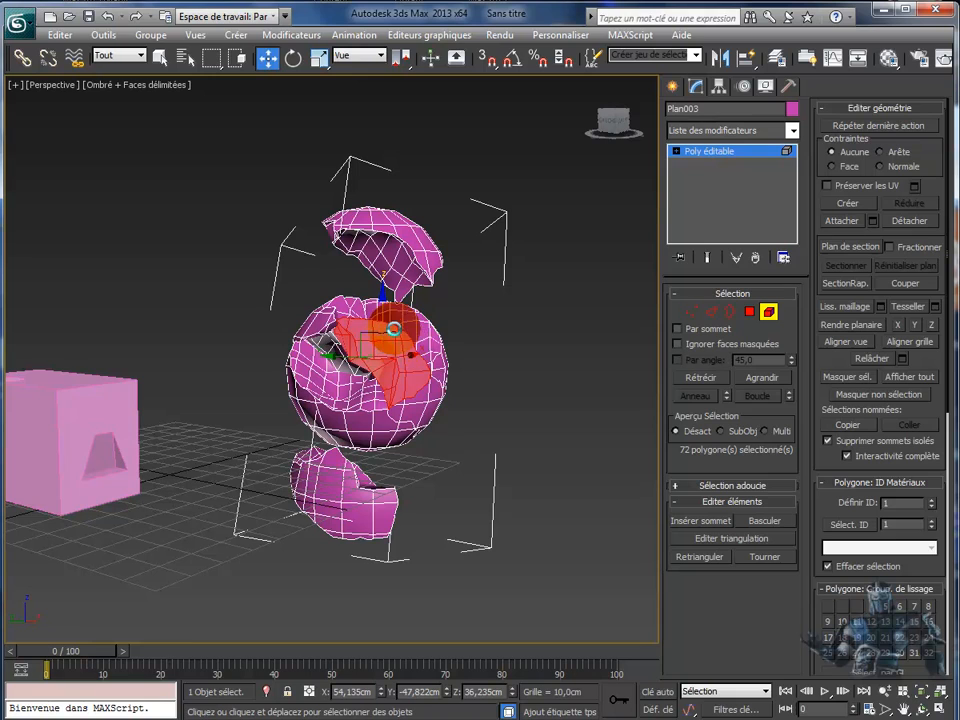
drag(412, 355, 525, 346)
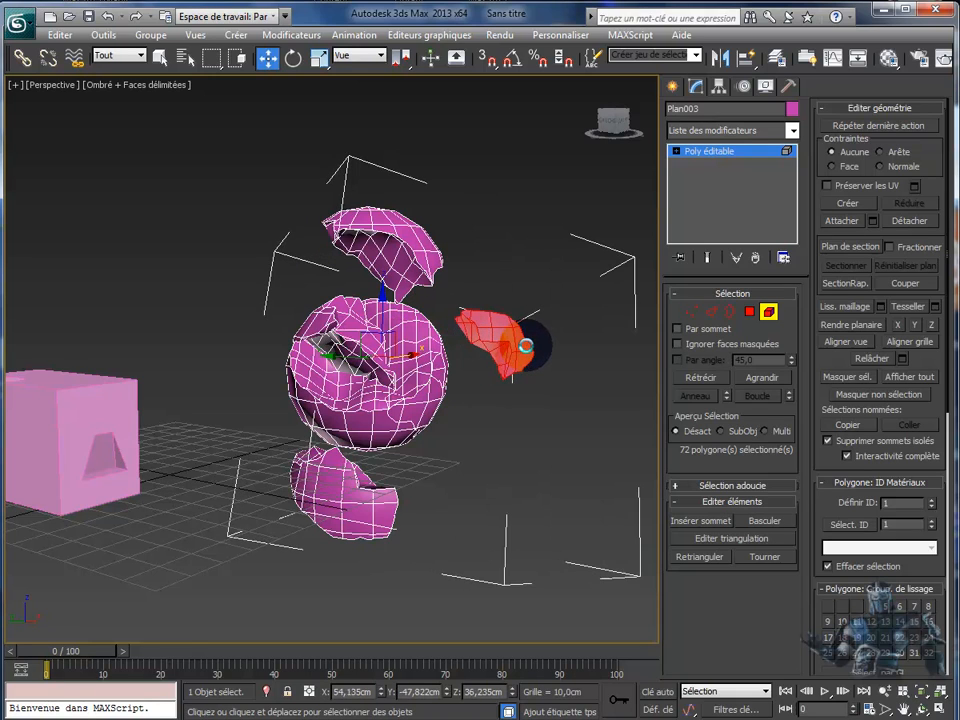
click(330, 332)
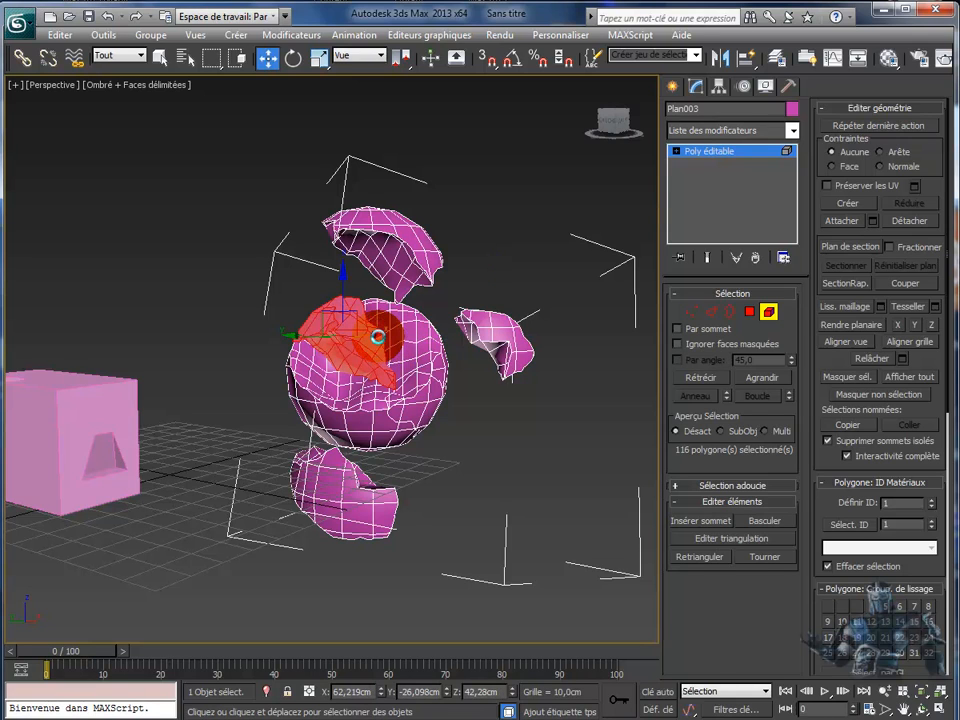
drag(378, 337, 253, 345)
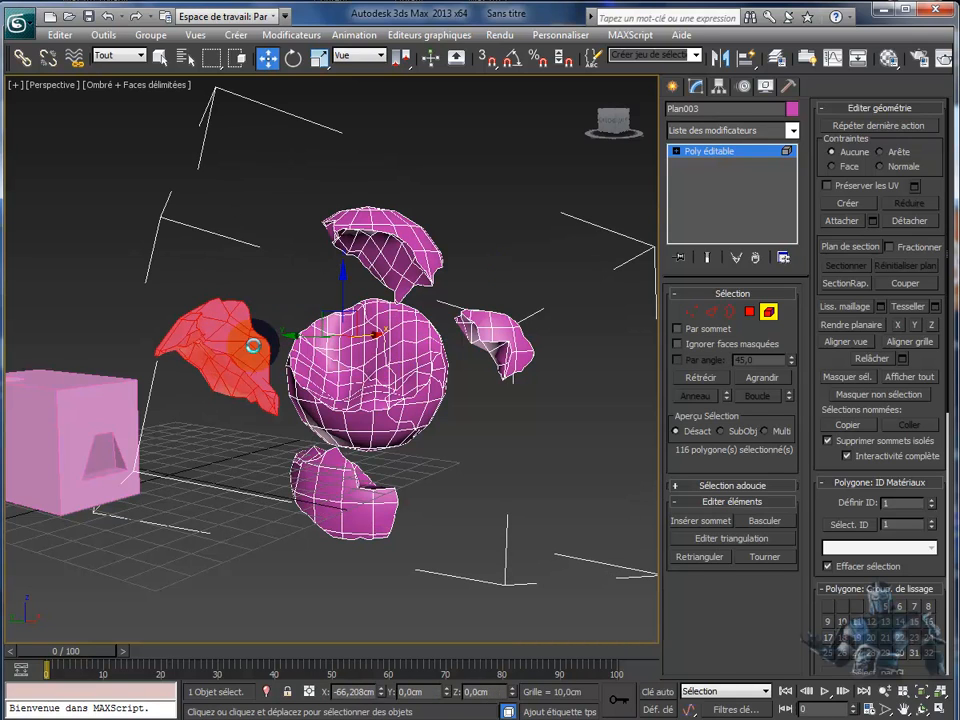
Lower the sphere's large lower front fragment and move the rear-left fragment up and outward in the YZ plane.
click(318, 369)
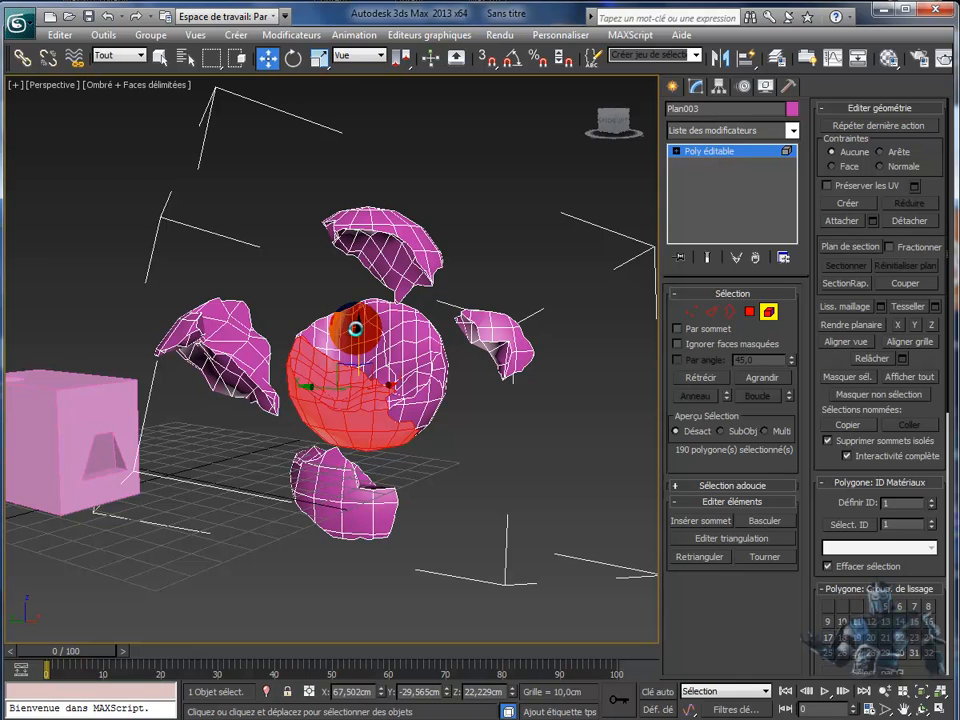
drag(355, 328, 282, 265)
click(347, 338)
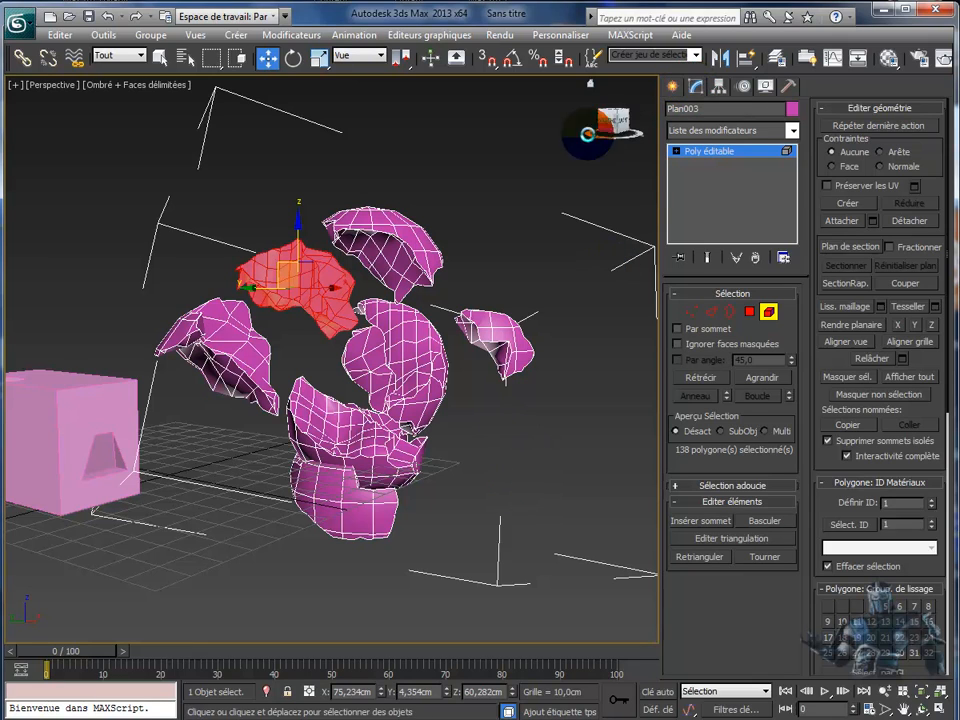
Move the sphere's upper-right fragment about 45 cm along negative Y and 40 cm up in Z, and clear the selection.
click(405, 334)
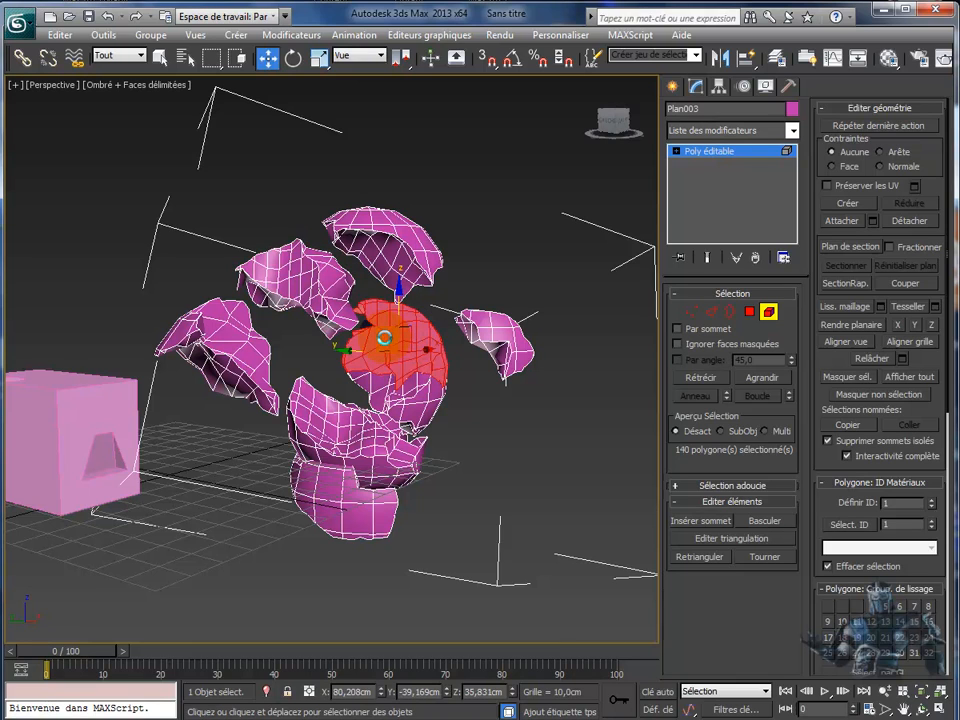
drag(397, 328, 499, 225)
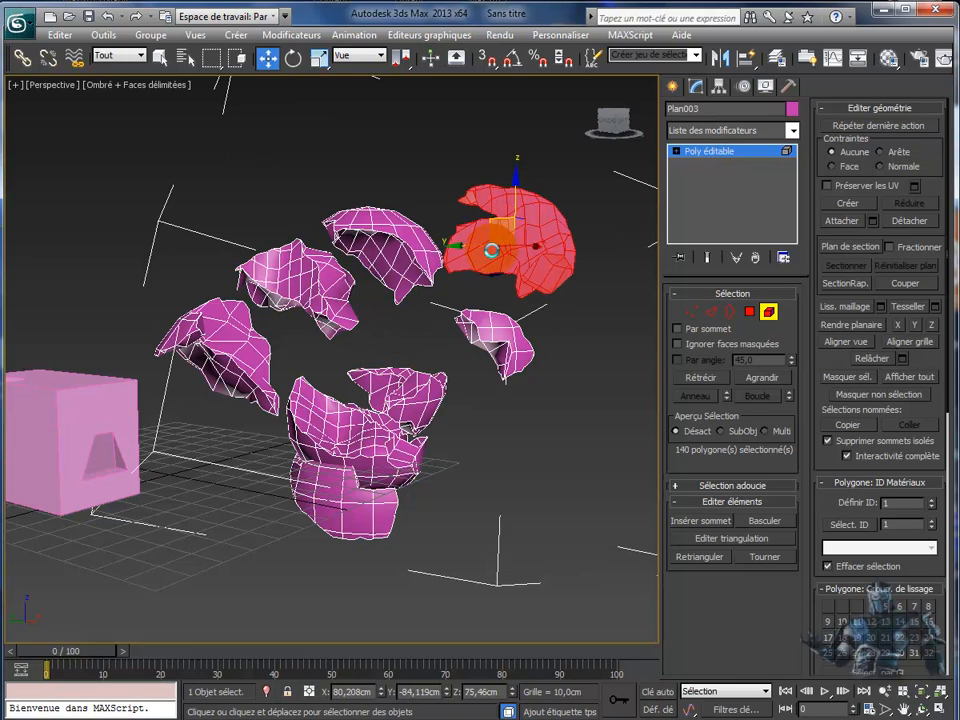
mouse_move(510, 507)
alt+middle_down()
mouse_move(465, 549)
mouse_move(407, 489)
mouse_move(345, 470)
mouse_move(360, 506)
mouse_move(469, 506)
mouse_move(501, 494)
alt+middle_up()
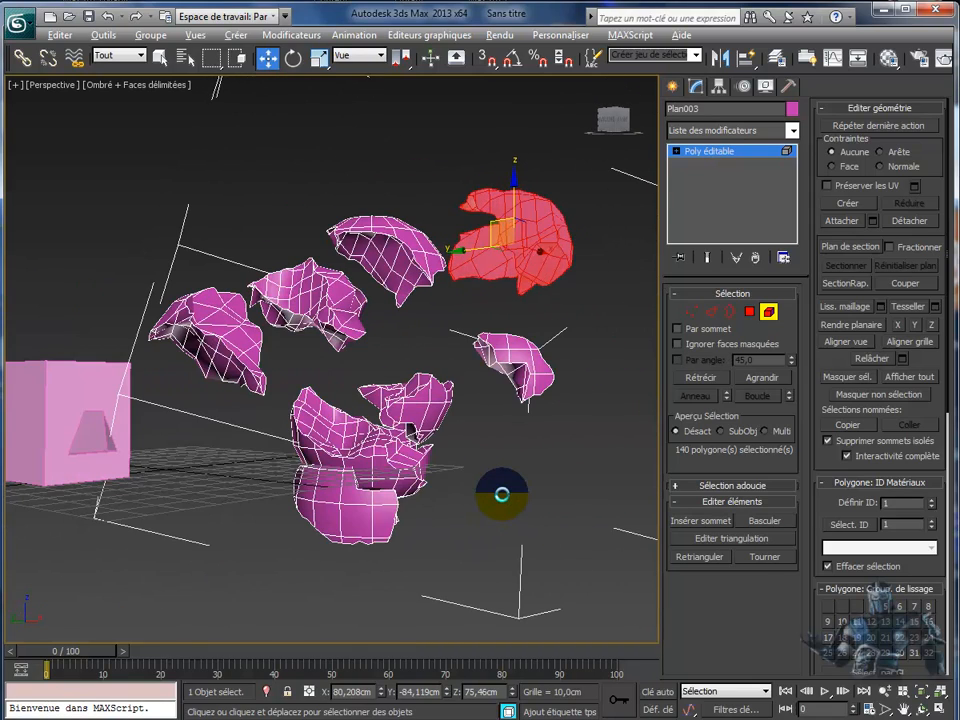
click(596, 468)
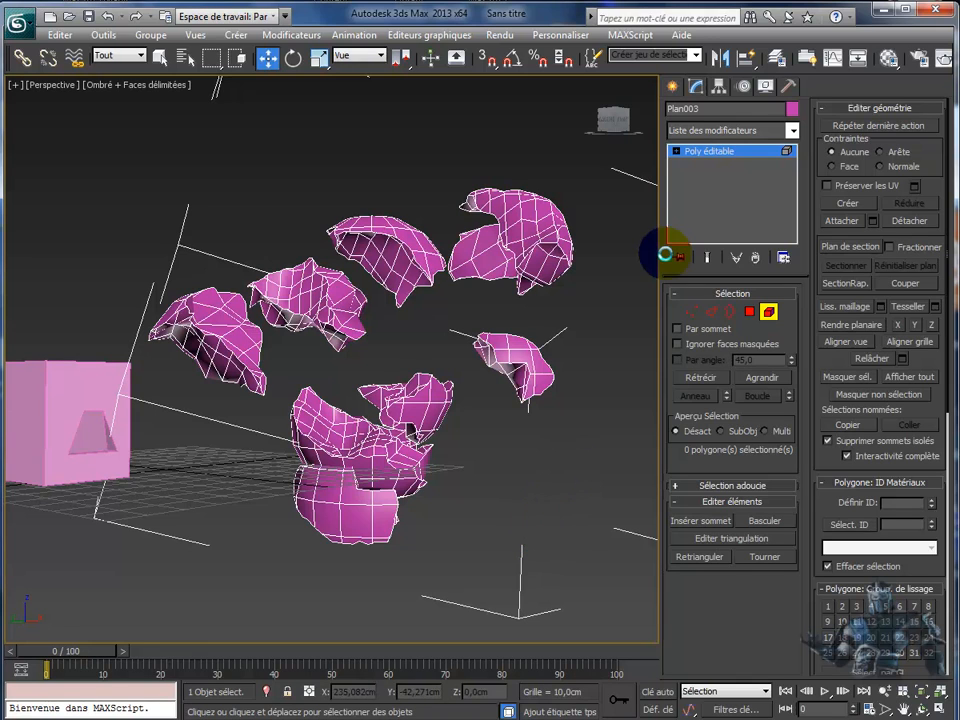
Expand the editable polygon's sub-object levels, show its vertices at the Sommet level and look through the available modifiers.
click(710, 150)
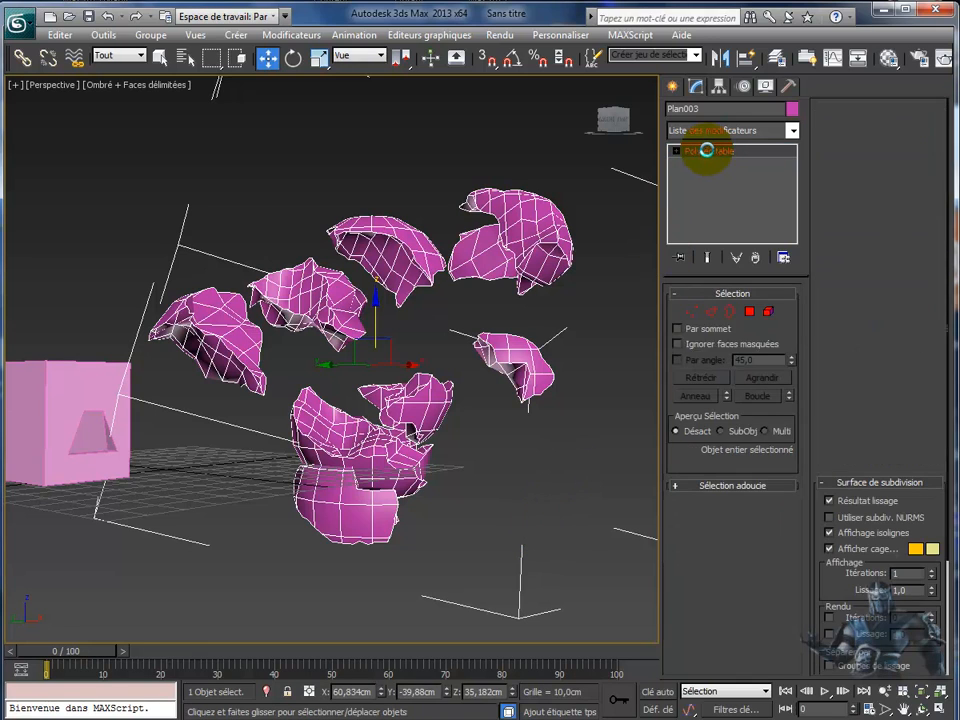
click(688, 150)
click(677, 150)
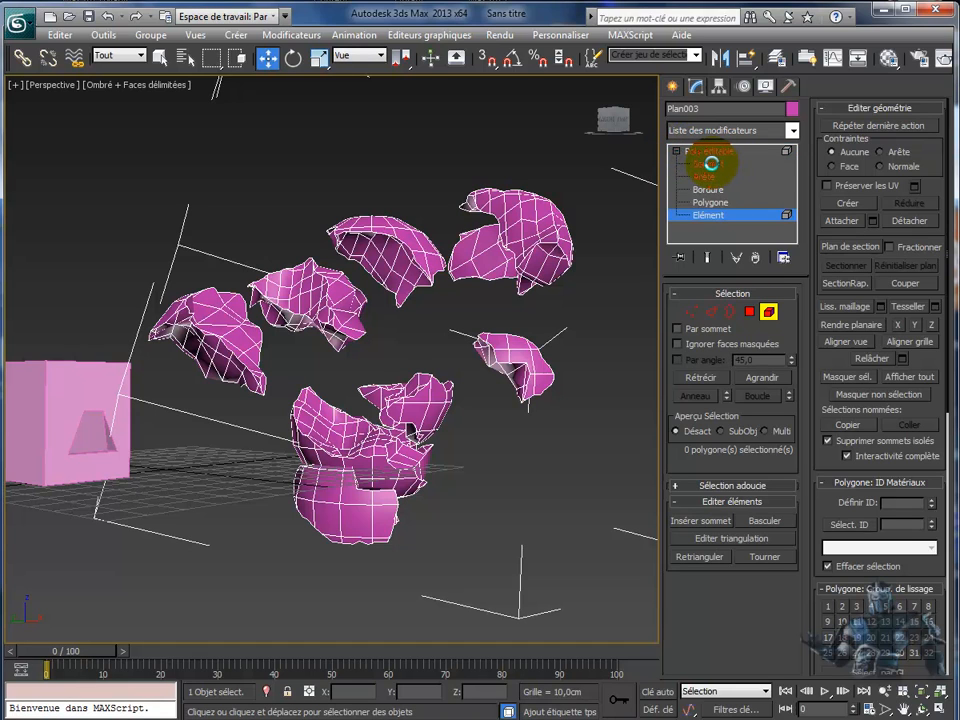
click(710, 163)
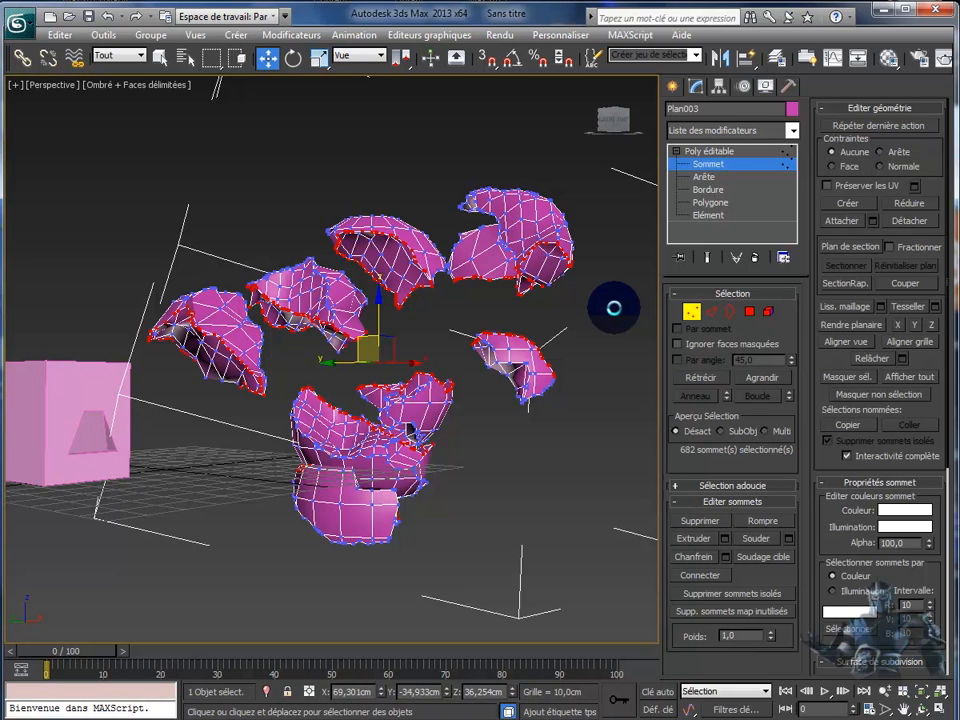
click(792, 130)
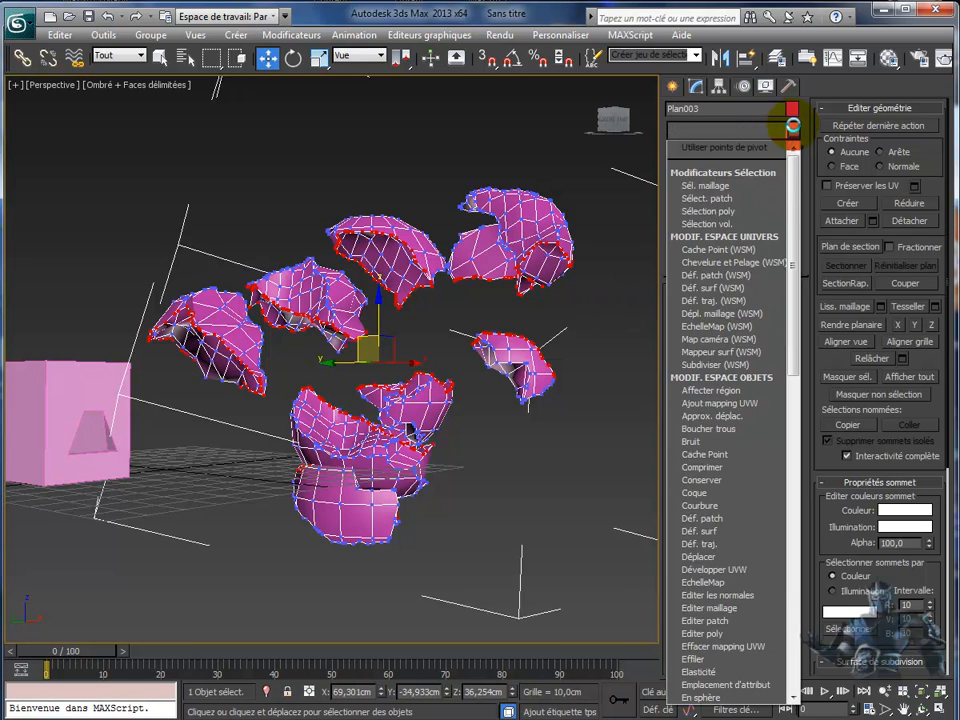
click(792, 130)
Review the Objets composés types and examine the wall with openings, the carved box and the shattered sphere in turn.
click(673, 86)
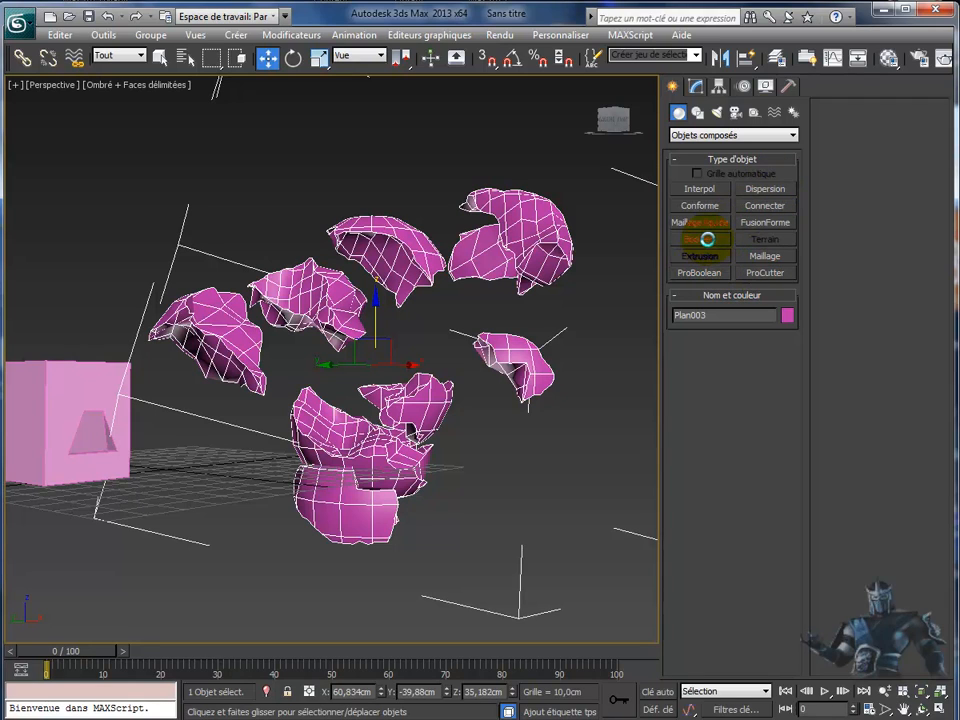
middle_drag(210, 439, 776, 344)
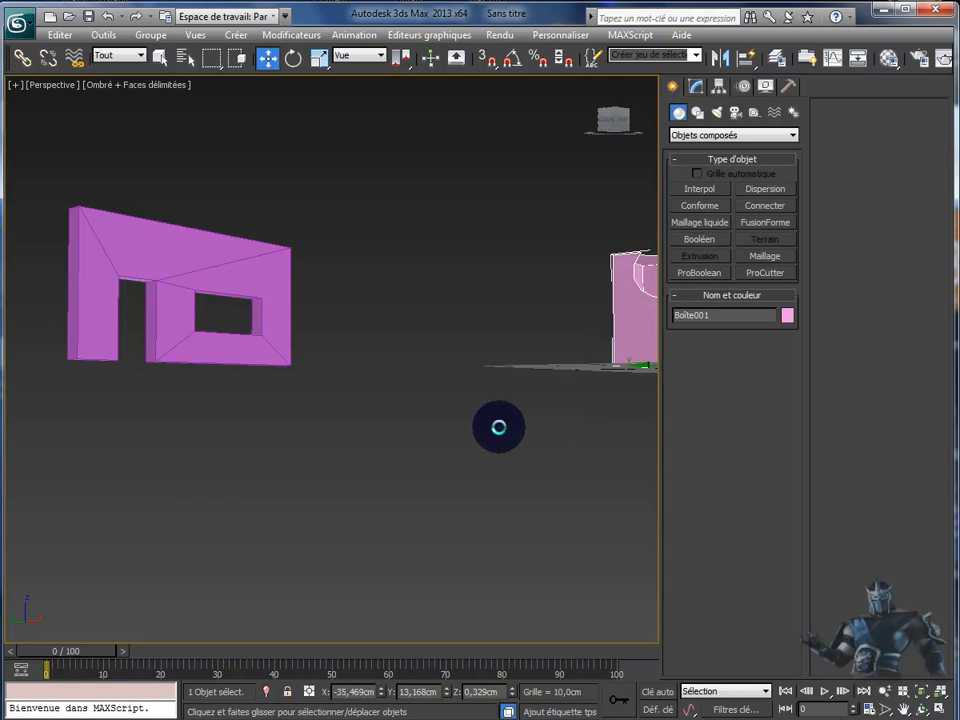
key(z)
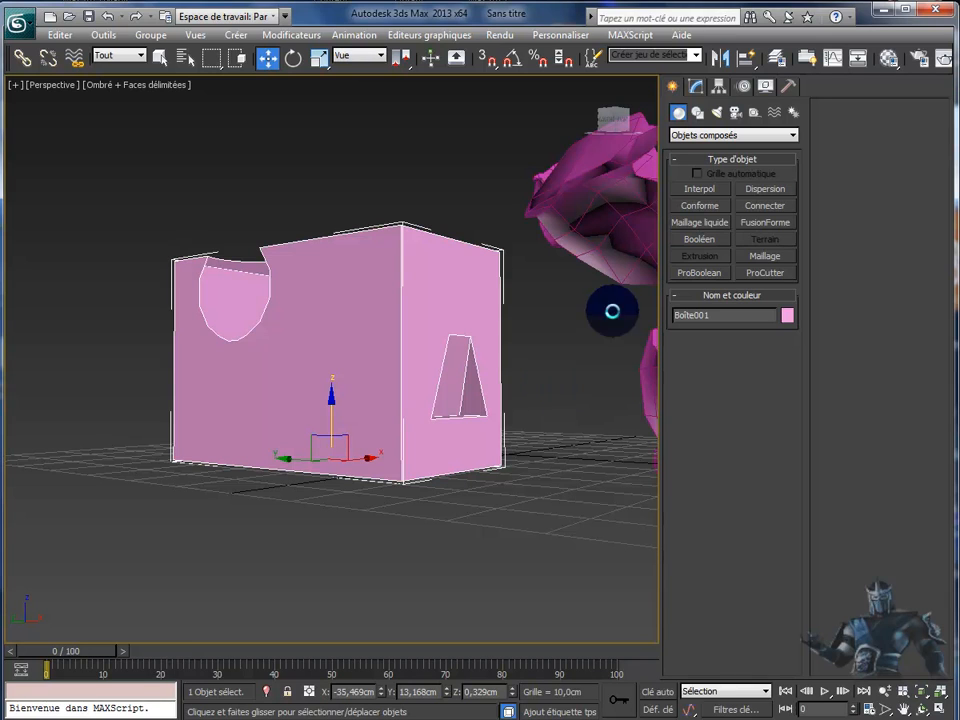
click(621, 207)
key(z)
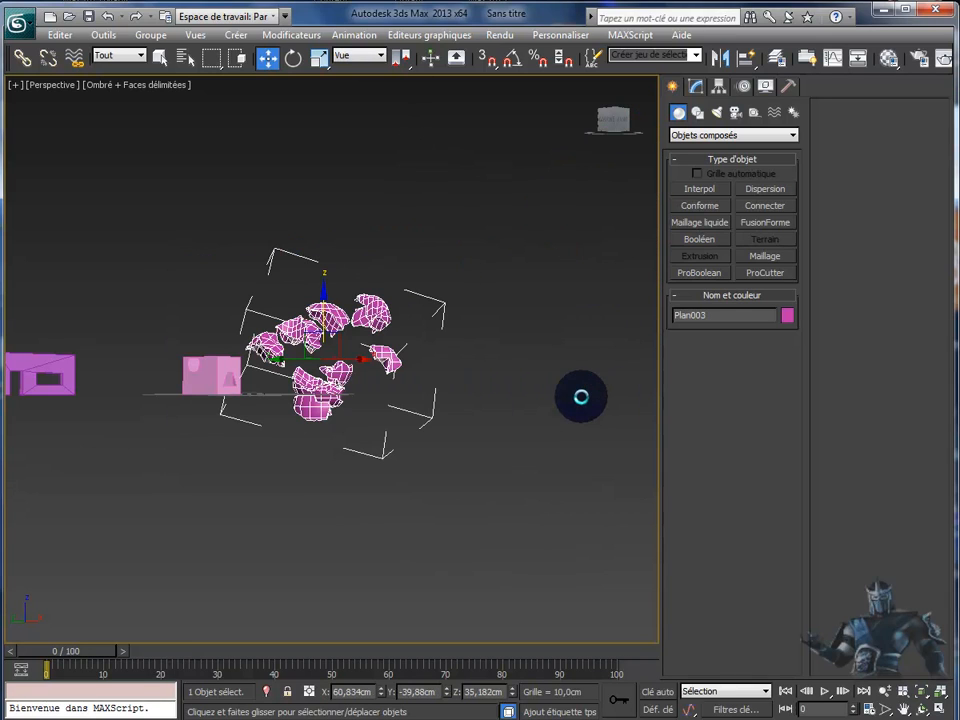
scroll(548, 397, up, 3)
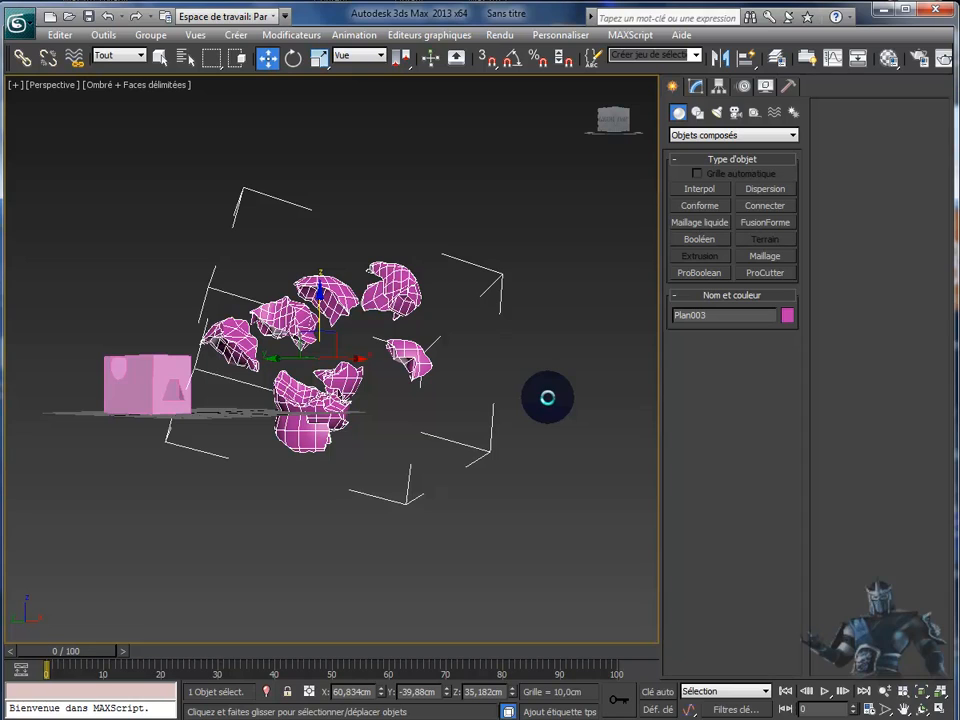
click(716, 271)
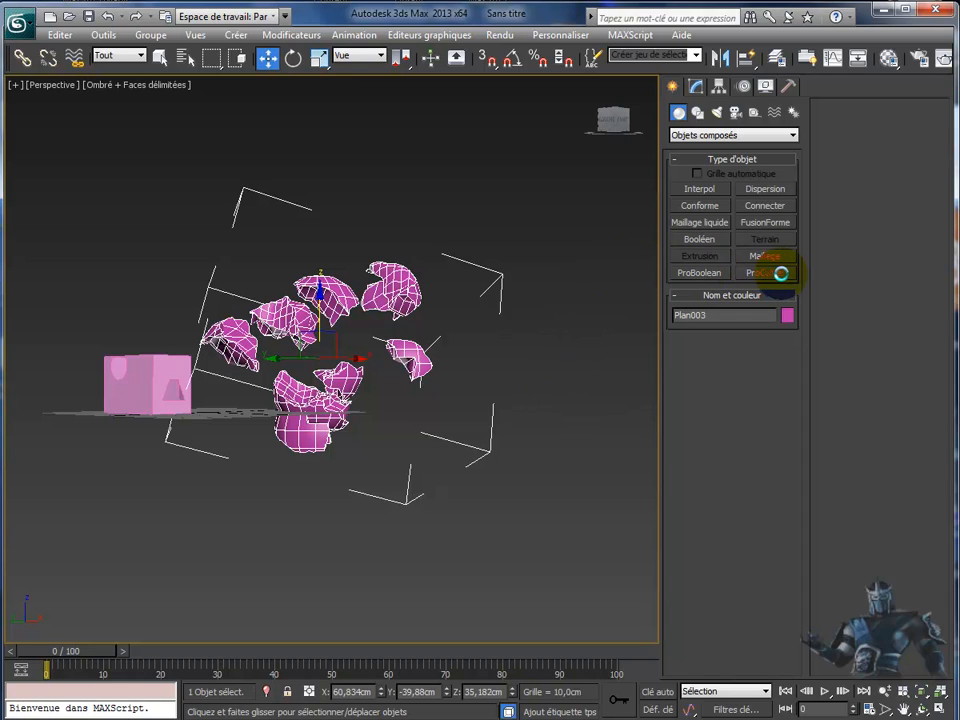